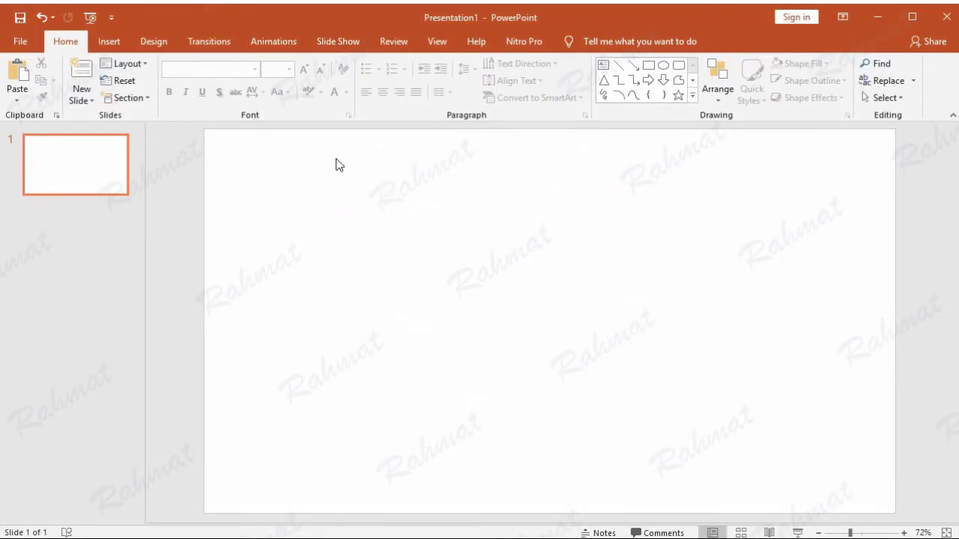
# Check Custom Slide Size and keep the slide at Widescreen, 13.333 × 7.5 in
pyautogui.click(154, 47)
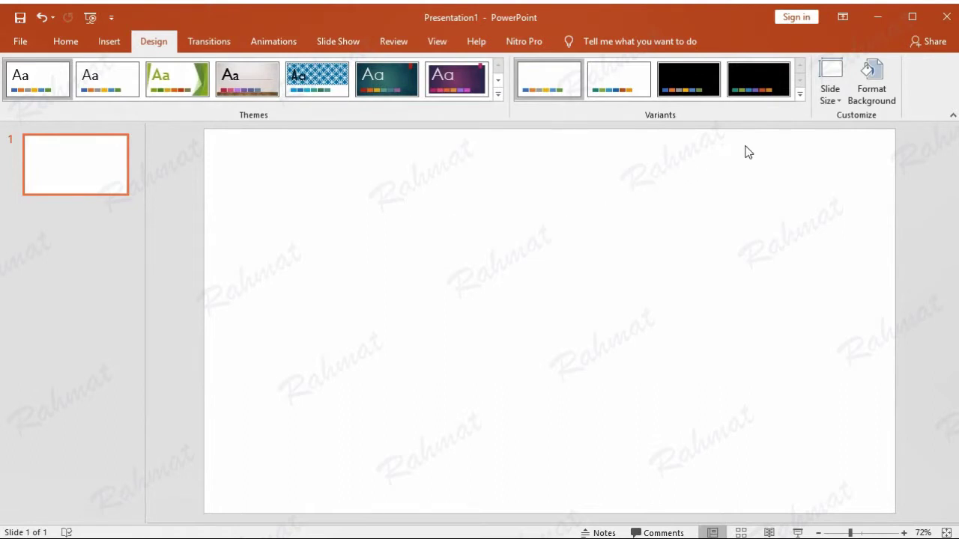
pyautogui.click(833, 102)
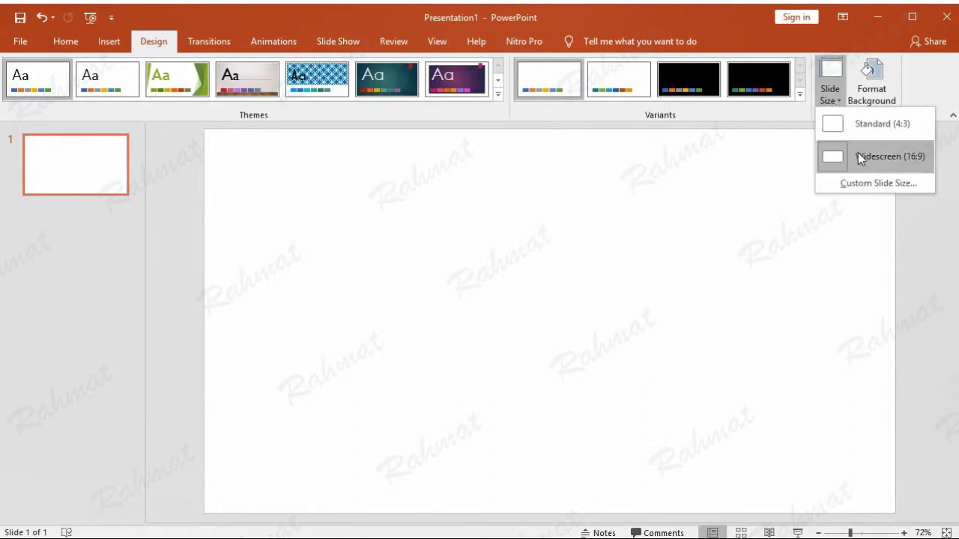
pyautogui.click(868, 184)
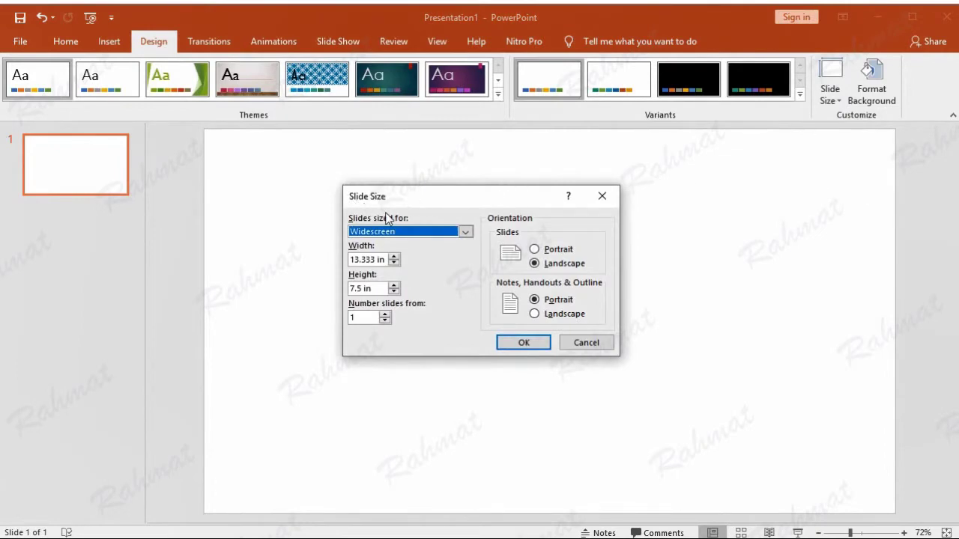
pyautogui.click(397, 235)
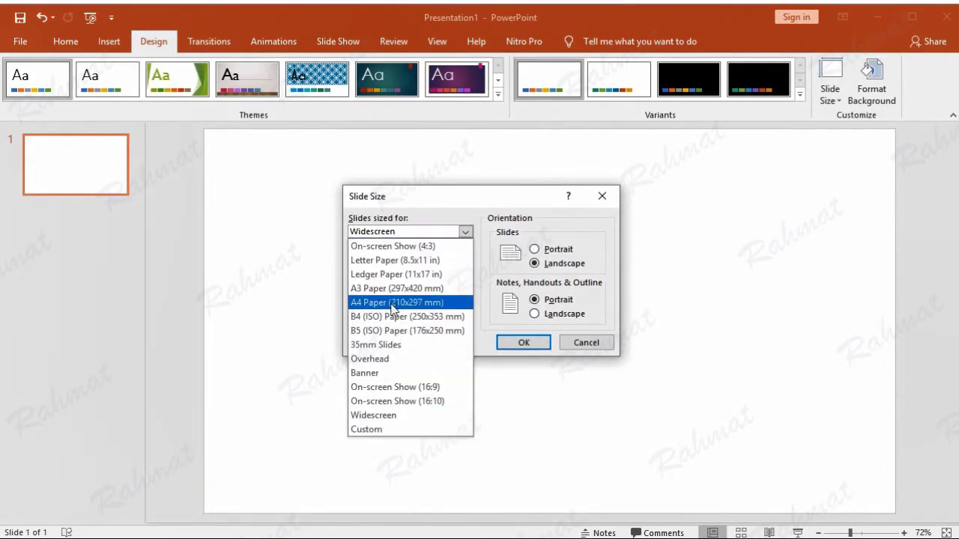
pyautogui.click(442, 207)
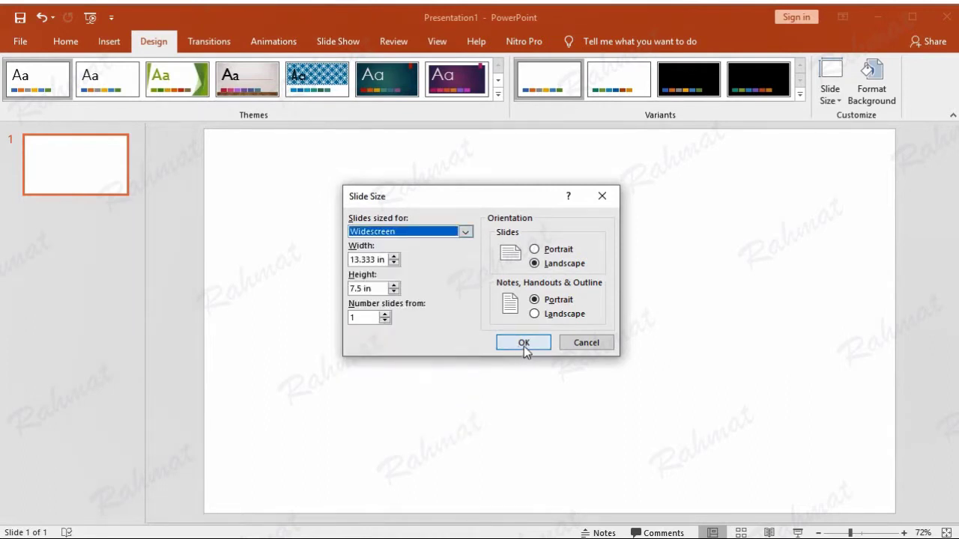
pyautogui.click(585, 346)
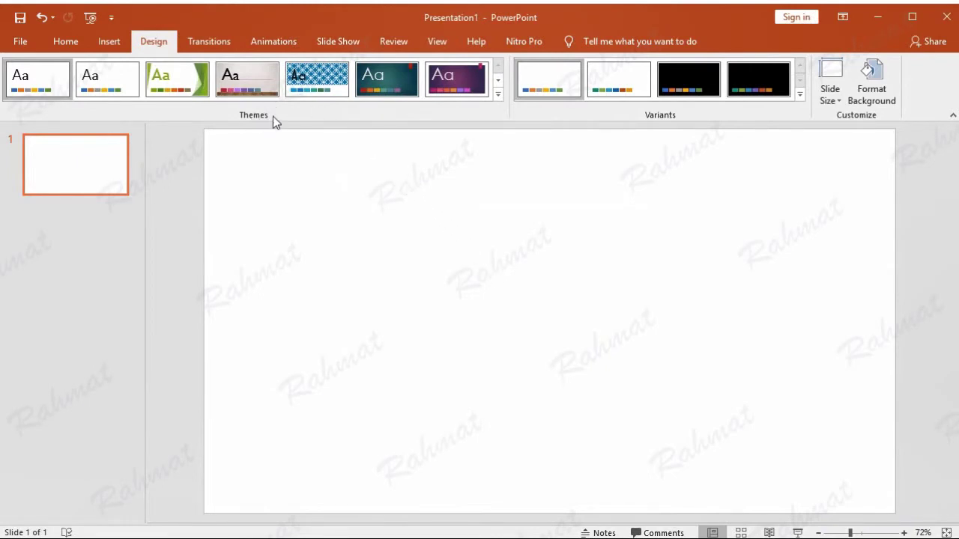
# Apply the teal textured theme and recolour it with the Aspect colour scheme
pyautogui.click(378, 86)
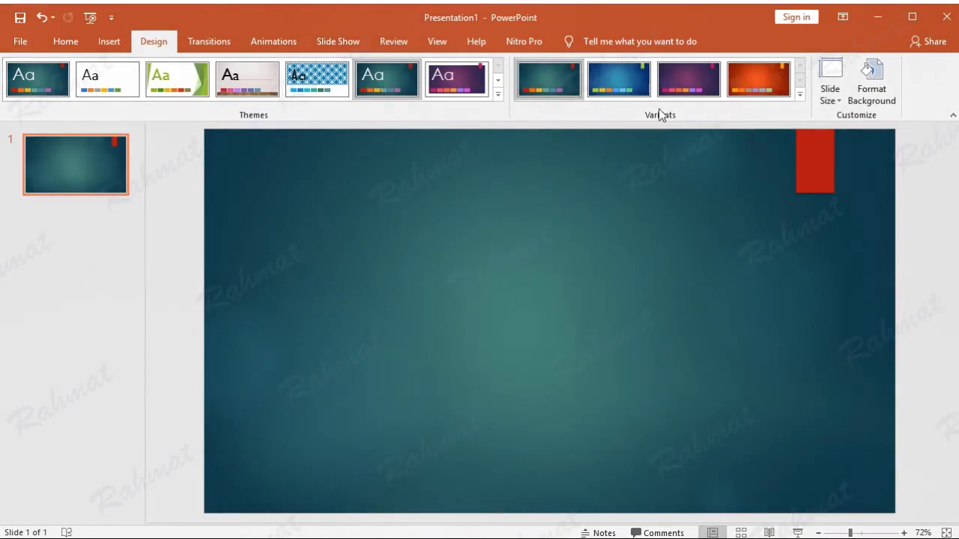
pyautogui.click(800, 96)
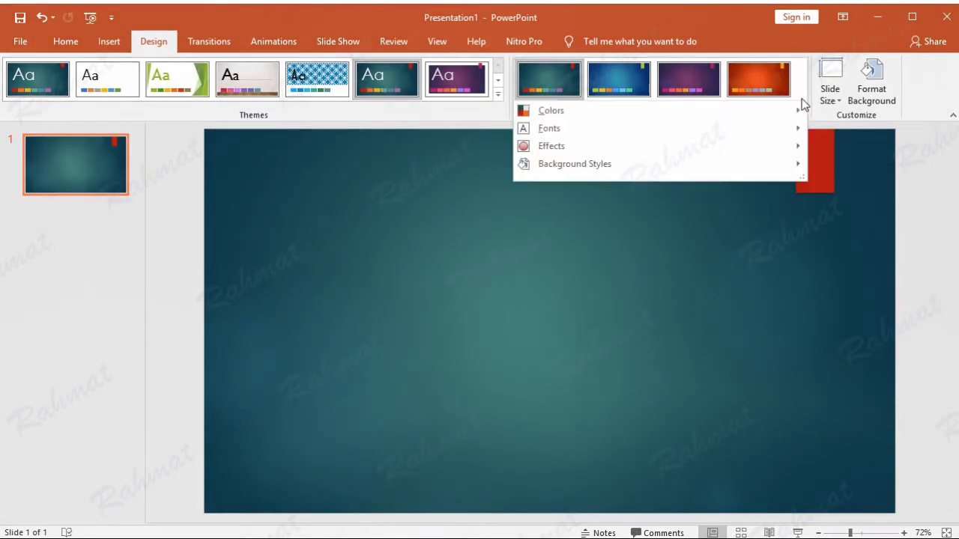
pyautogui.click(797, 110)
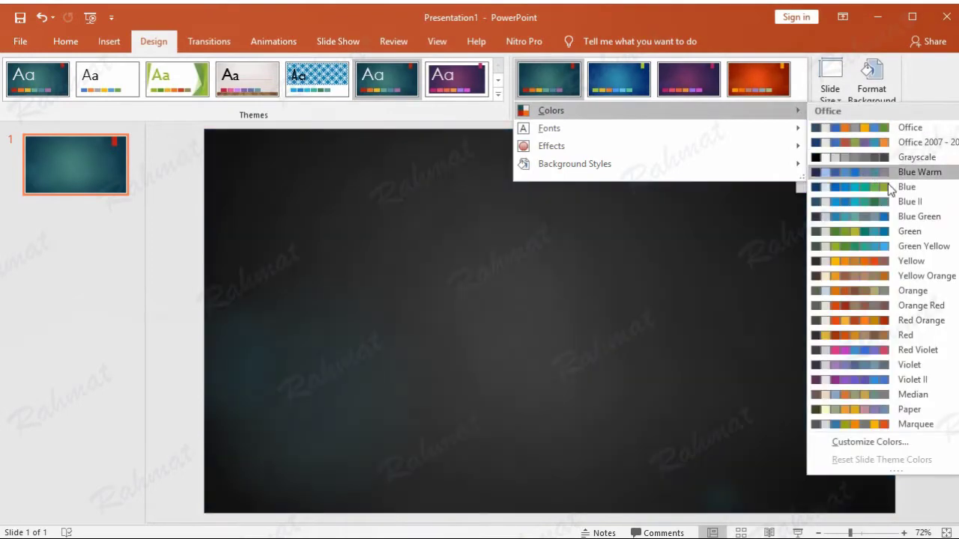
pyautogui.scroll(-1, 877, 305)
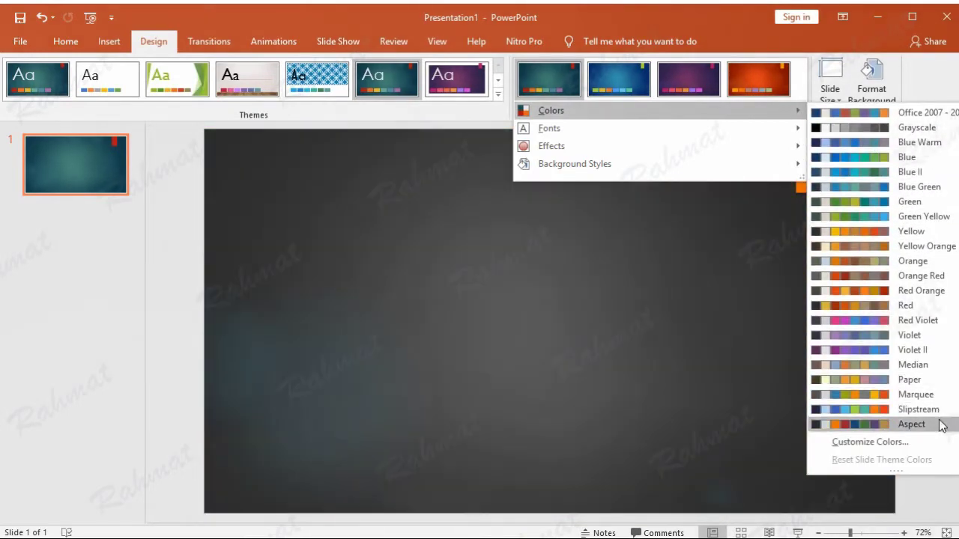
pyautogui.click(940, 424)
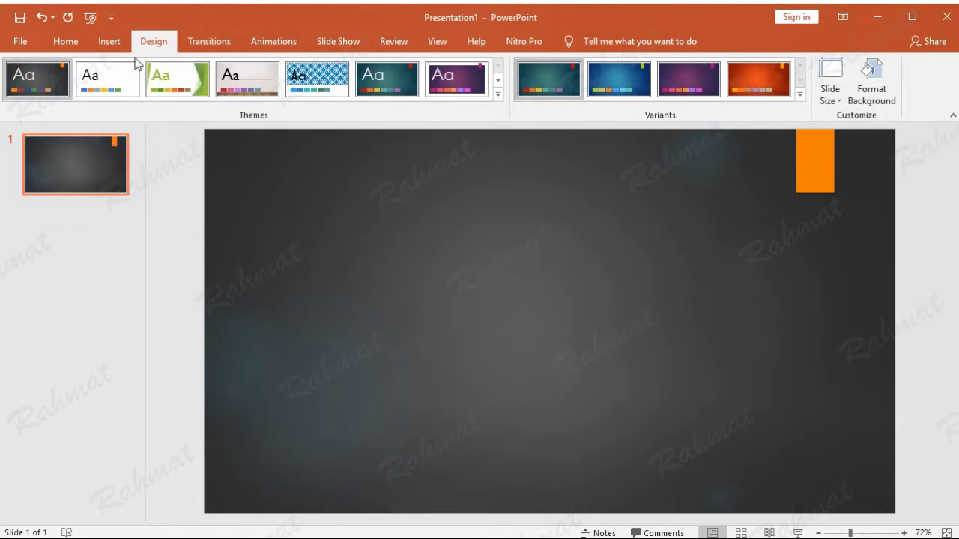
pyautogui.click(116, 40)
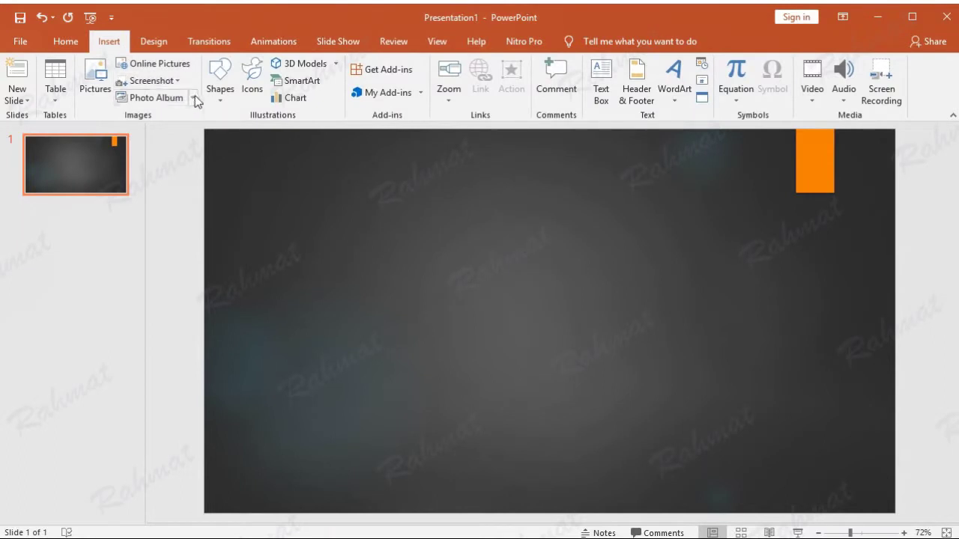
# Draw an orange oval, size it 4.49 × 4.49 in, and centre it on the slide
pyautogui.click(221, 104)
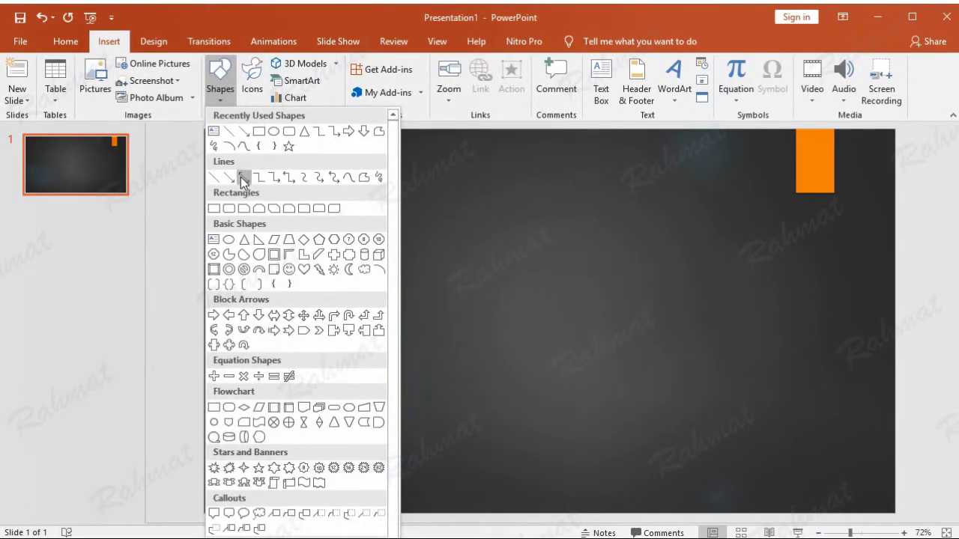
pyautogui.click(231, 240)
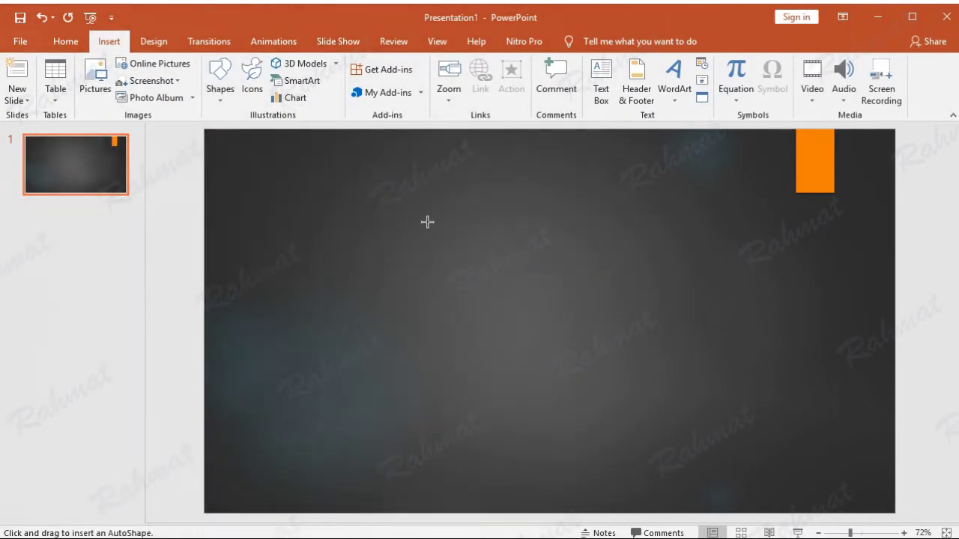
pyautogui.moveTo(427, 222); pyautogui.dragTo(550, 343)
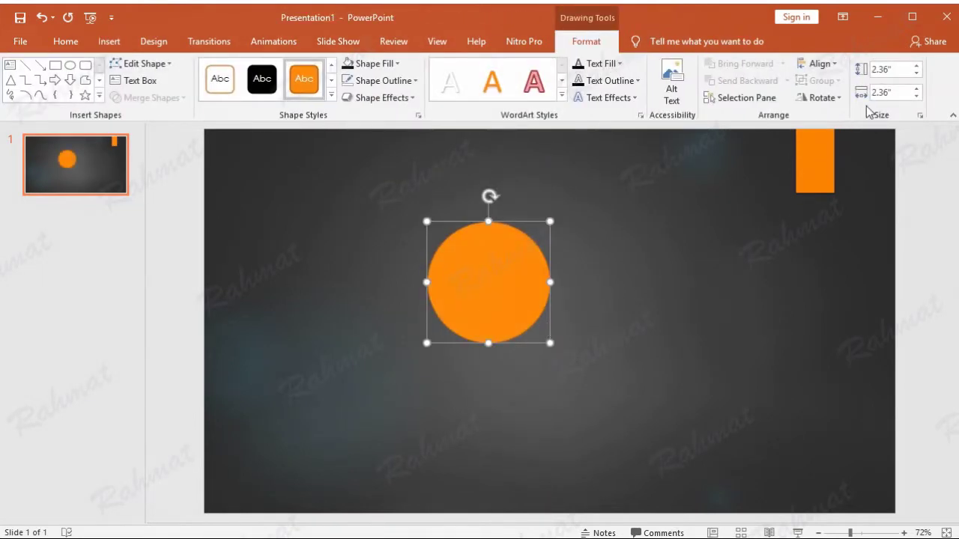
pyautogui.click(903, 69)
pyautogui.write('4.49')
pyautogui.click(895, 91)
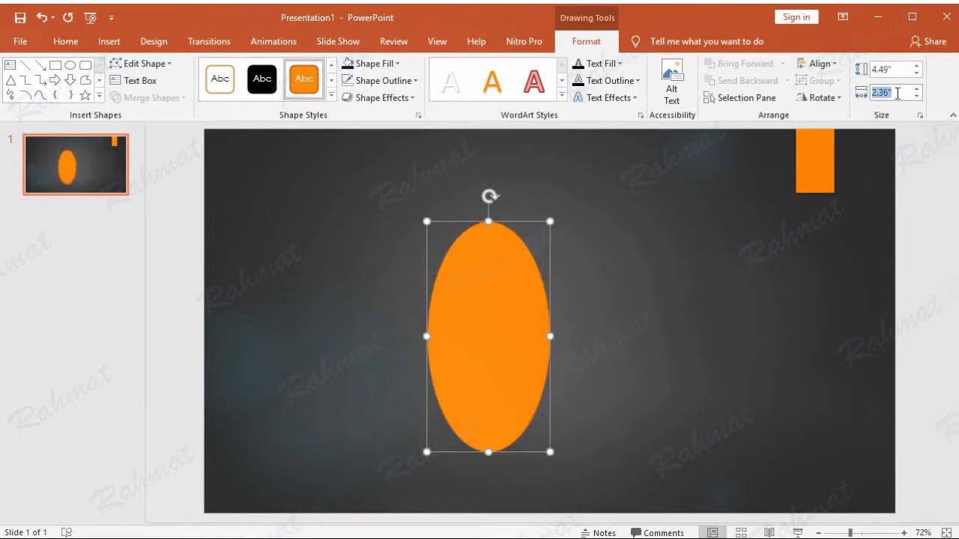
pyautogui.write('4.49')
pyautogui.press('Return')
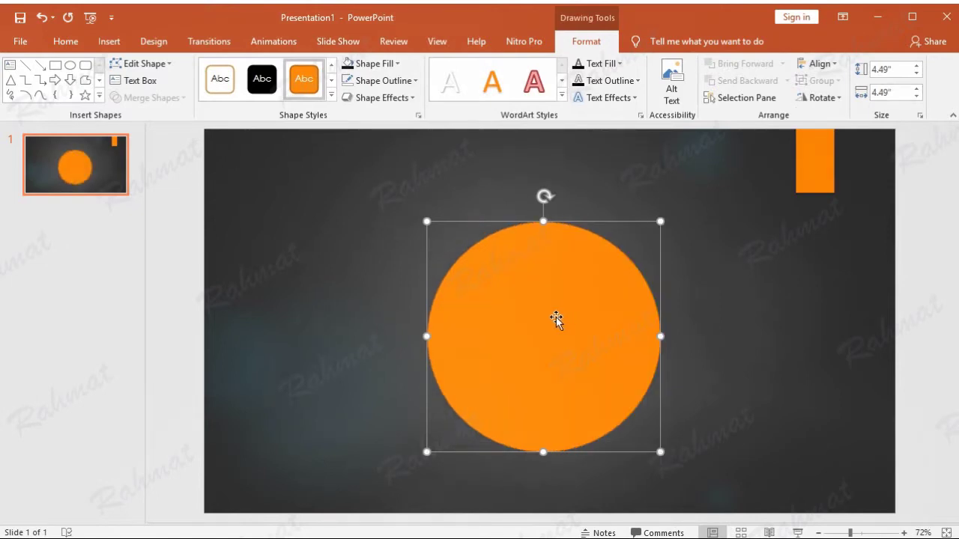
pyautogui.moveTo(556, 317); pyautogui.dragTo(562, 298)
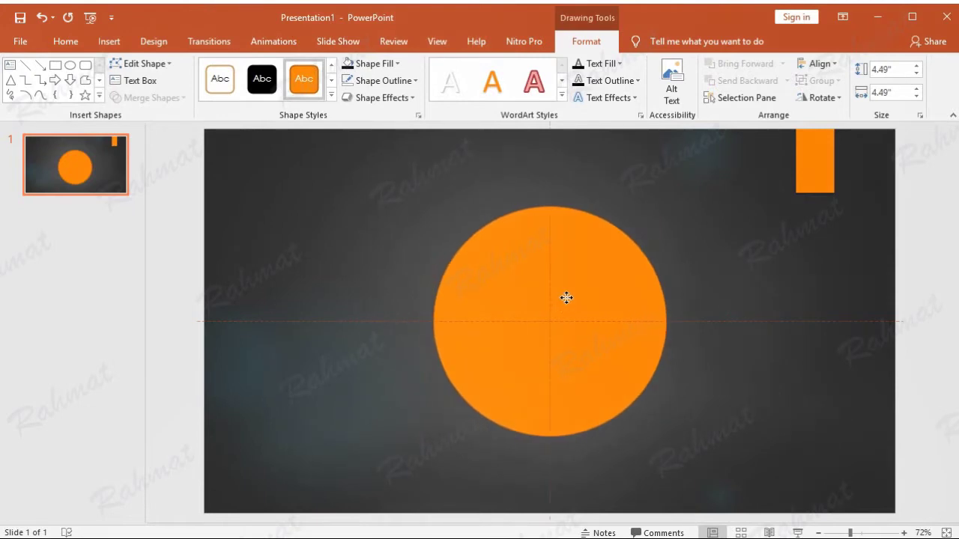
pyautogui.moveTo(567, 298); pyautogui.dragTo(566, 298)
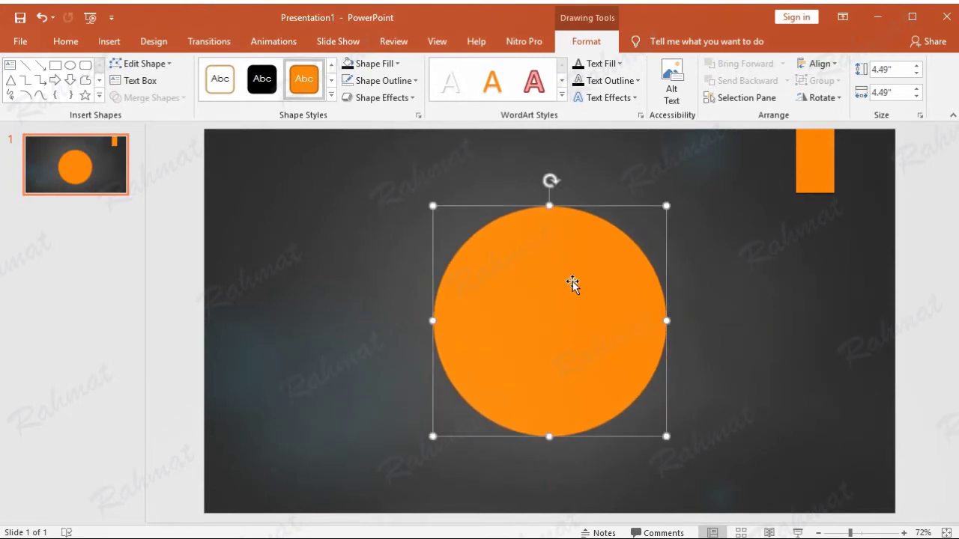
# Draw a second oval at the top left and size it to 3.06 × 3.06 in
pyautogui.click(109, 41)
pyautogui.click(220, 75)
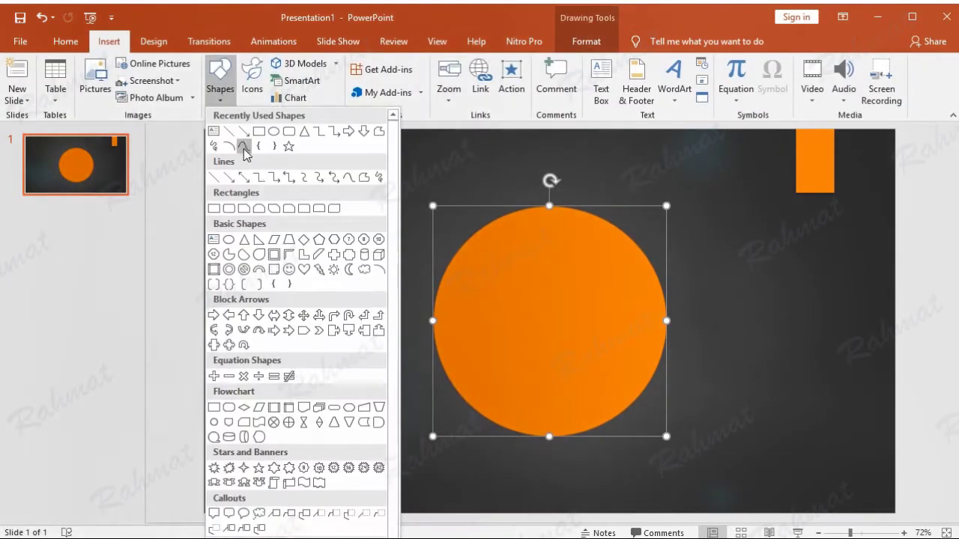
pyautogui.click(229, 239)
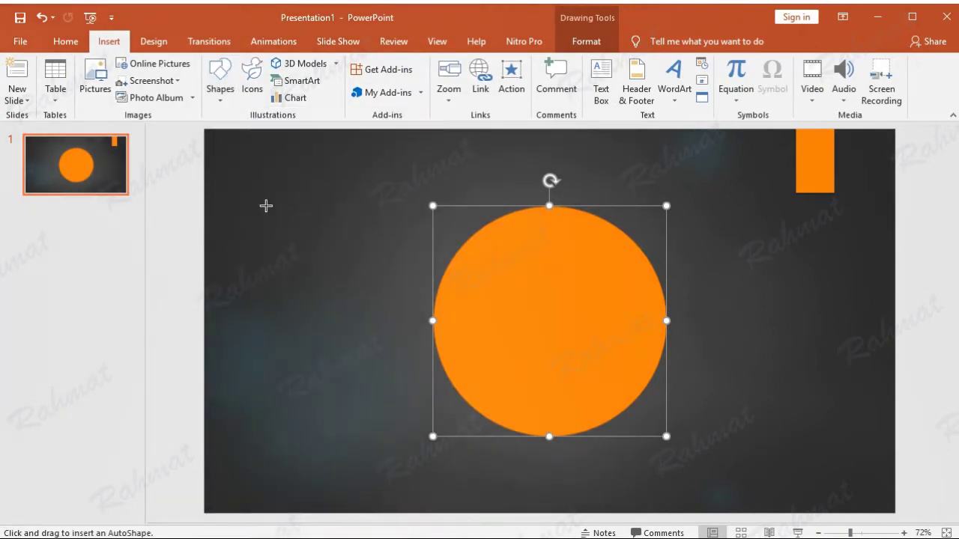
pyautogui.moveTo(266, 196); pyautogui.dragTo(355, 285)
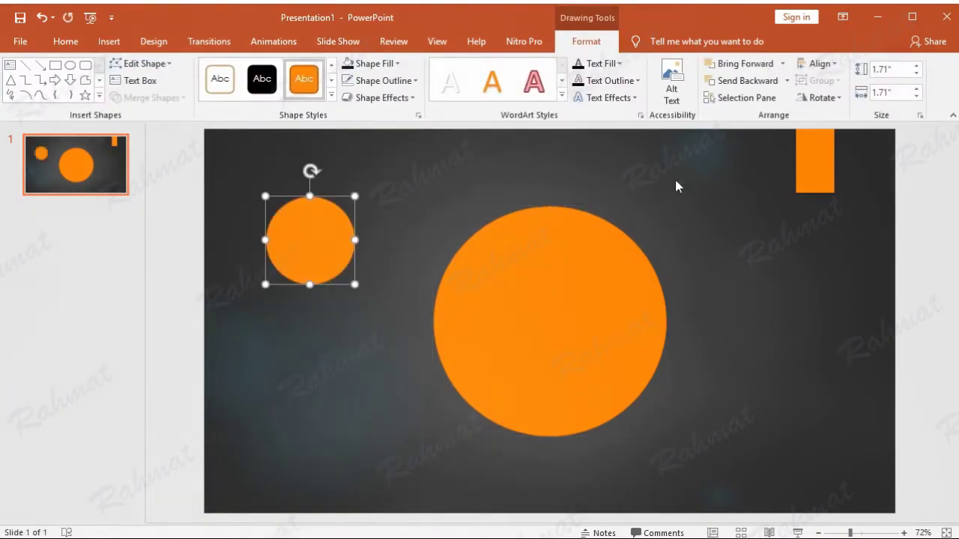
pyautogui.click(909, 70)
pyautogui.write('3.06')
pyautogui.click(889, 93)
pyautogui.write('3')
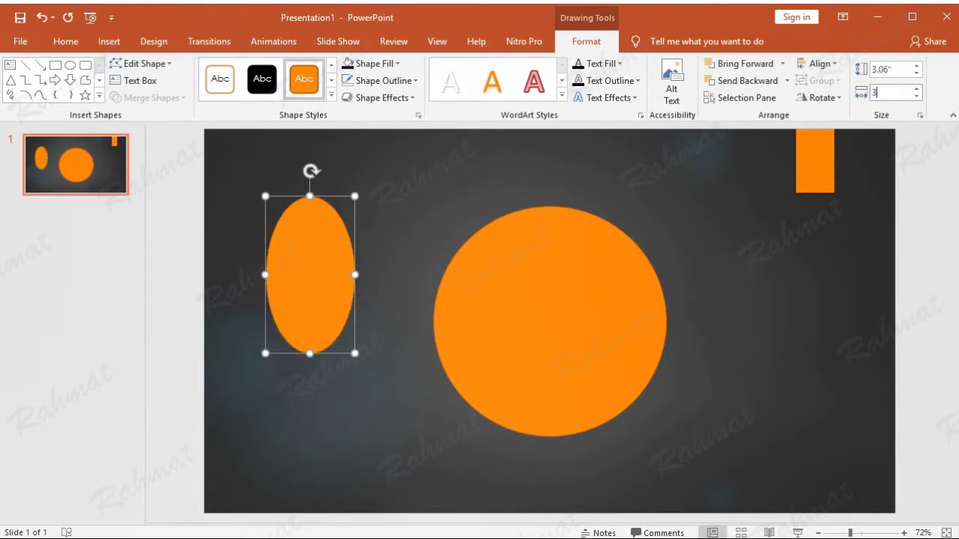
pyautogui.press('Return')
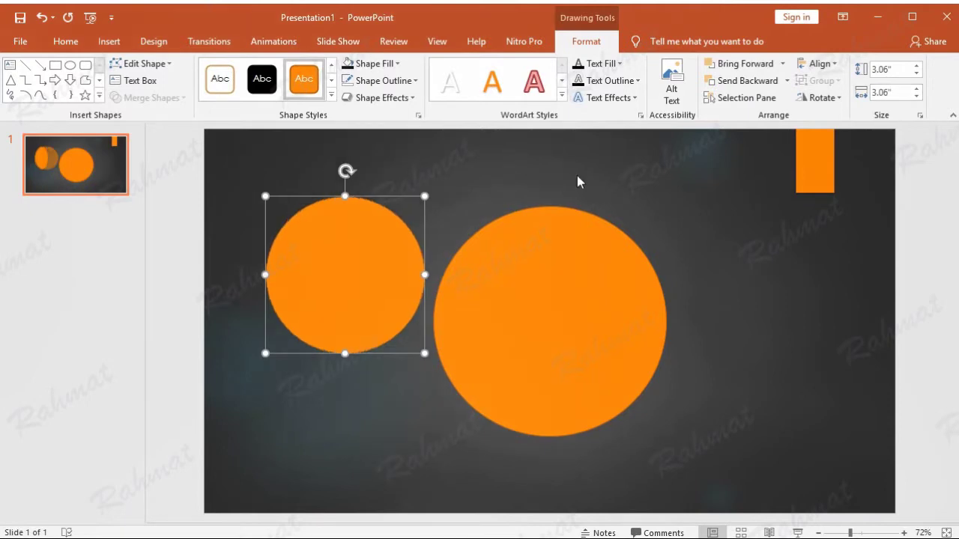
# Fill the small circle red and centre it over the orange circle
pyautogui.click(398, 69)
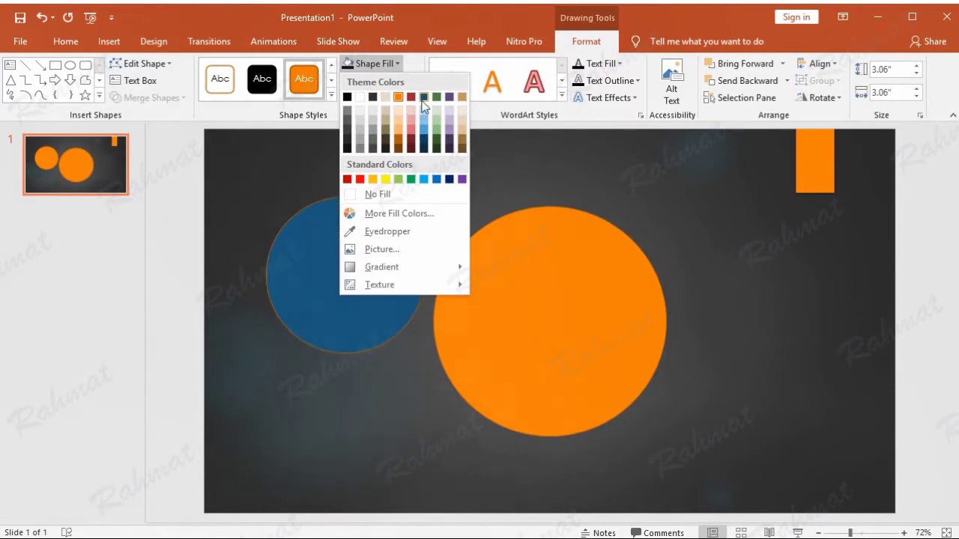
pyautogui.click(410, 97)
pyautogui.moveTo(345, 254)
pyautogui.mouseDown()
pyautogui.moveTo(395, 284)
pyautogui.moveTo(520, 312)
pyautogui.moveTo(543, 304)
pyautogui.mouseUp()
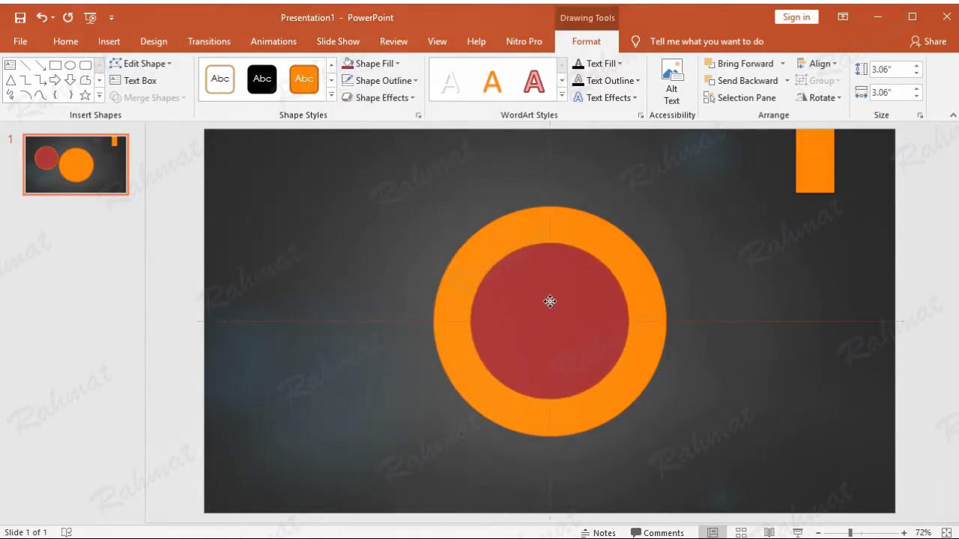
pyautogui.click(363, 219)
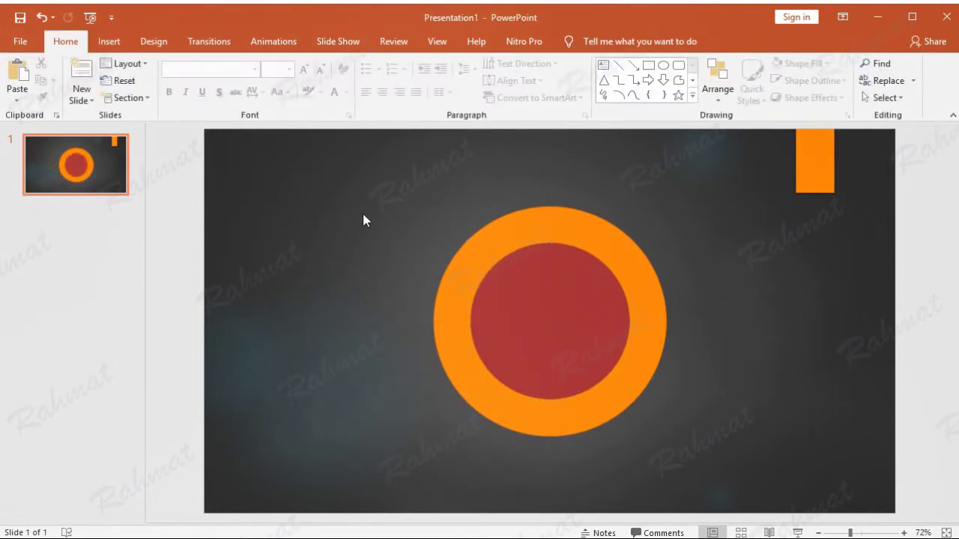
# In Options > Customize Ribbon, list All Commands and select Merge Shapes
pyautogui.click(22, 43)
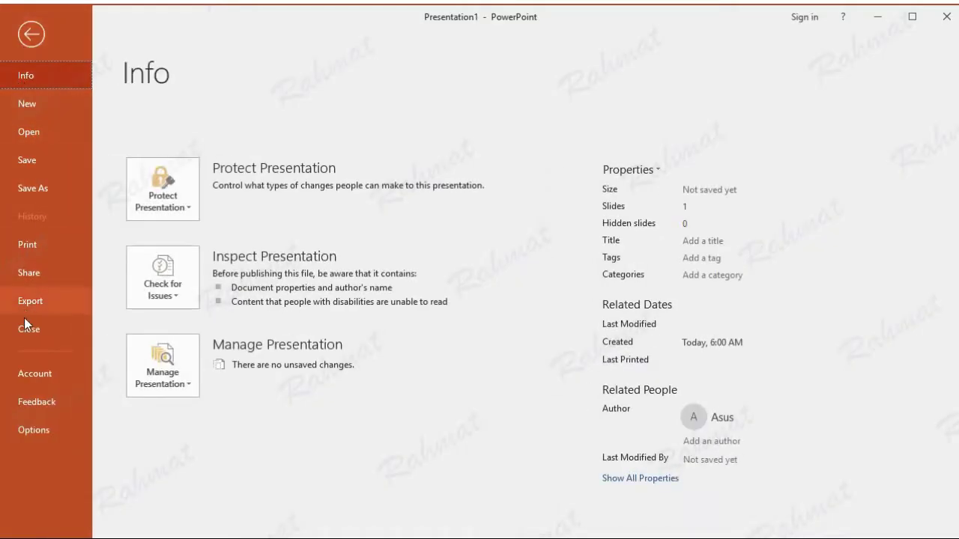
pyautogui.click(47, 429)
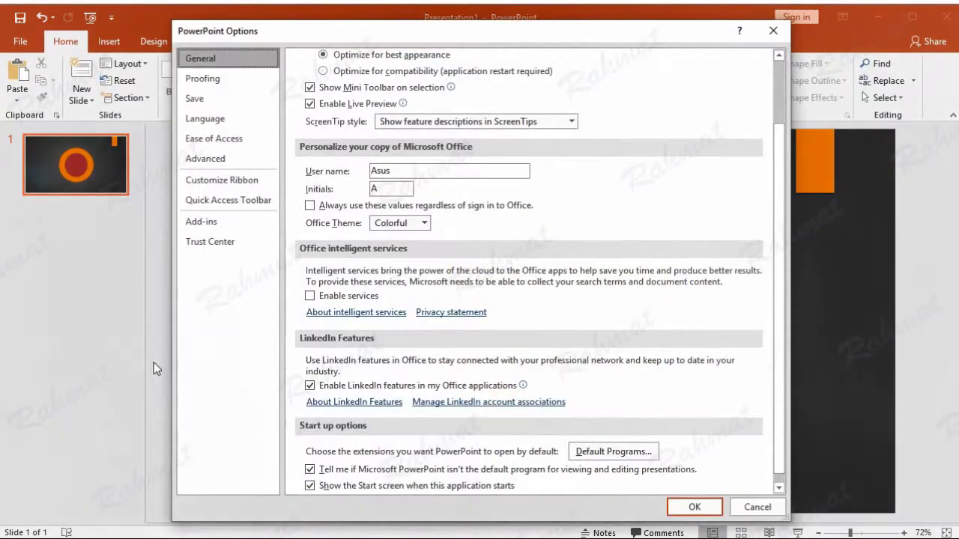
pyautogui.click(256, 181)
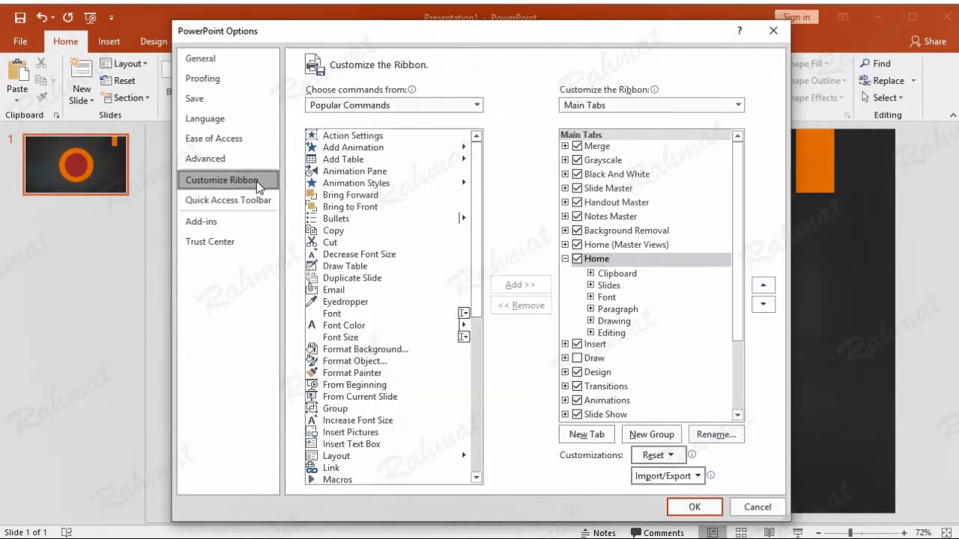
pyautogui.click(435, 108)
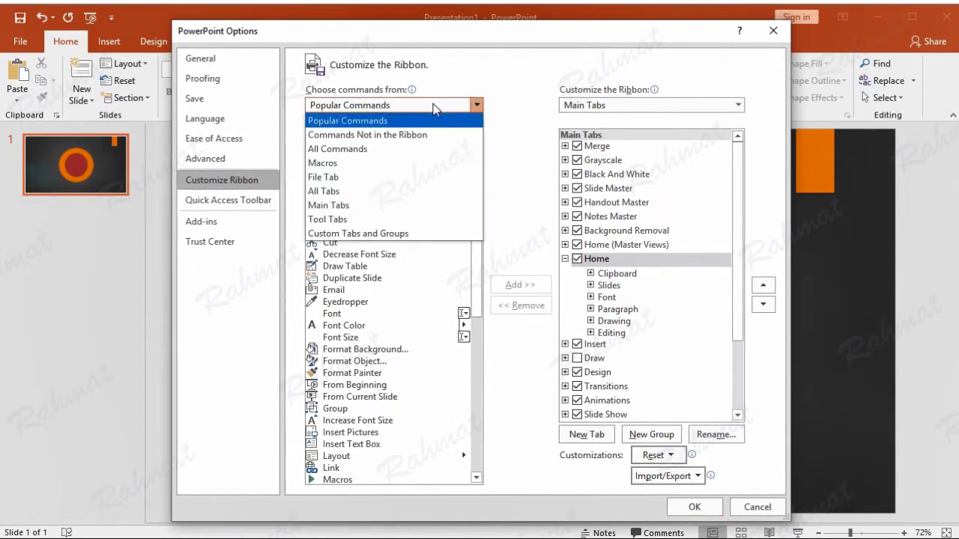
pyautogui.click(427, 150)
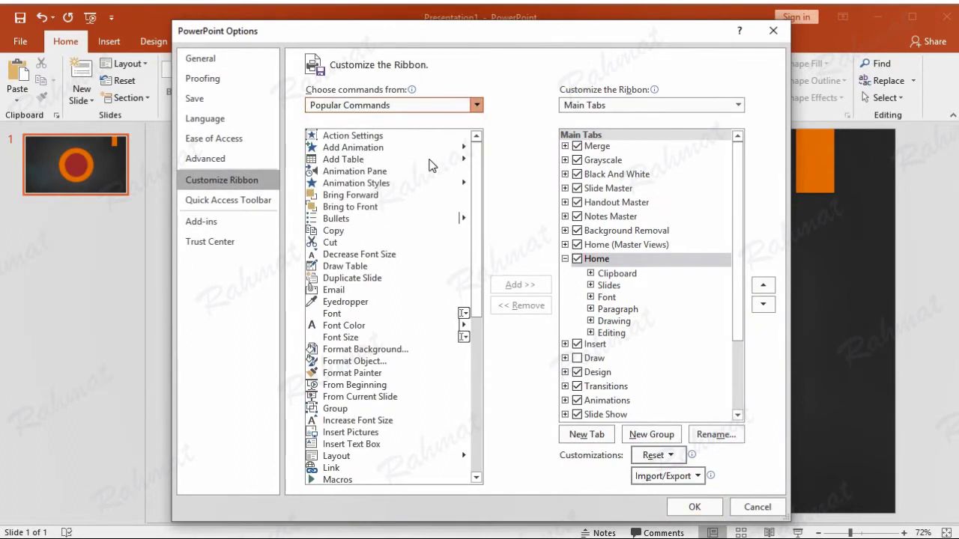
pyautogui.moveTo(477, 150); pyautogui.dragTo(470, 313)
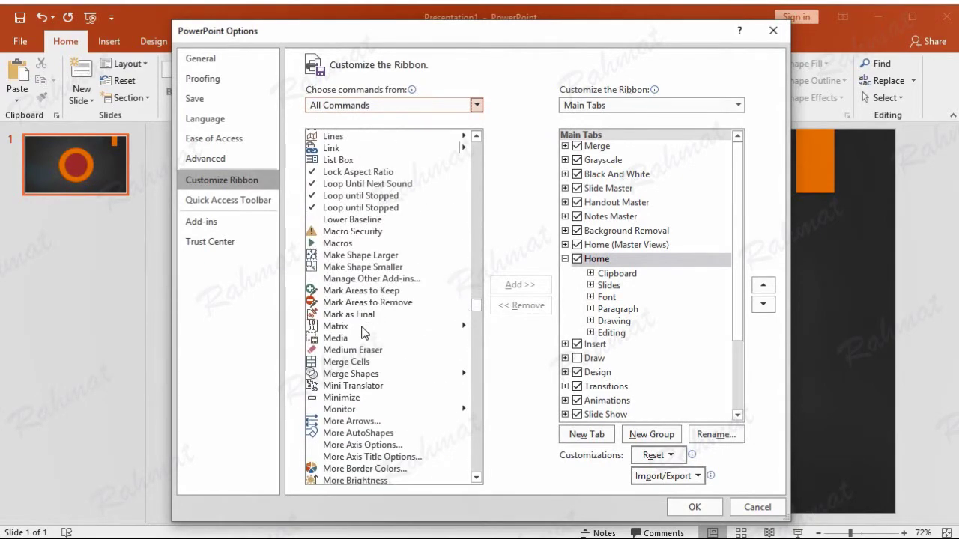
pyautogui.click(347, 362)
pyautogui.click(349, 373)
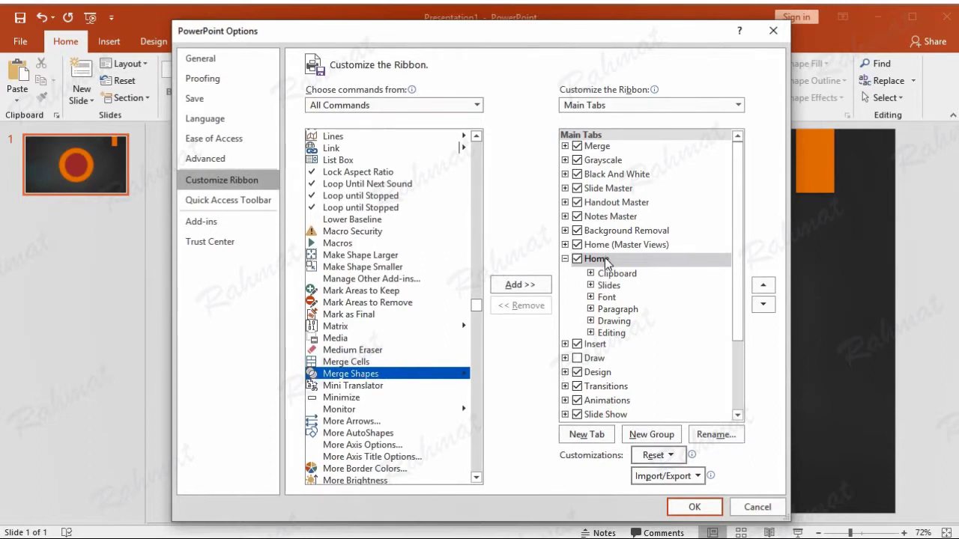
# Create a New Tab after Home, add Merge Shapes to its group, and confirm
pyautogui.click(606, 260)
pyautogui.click(585, 437)
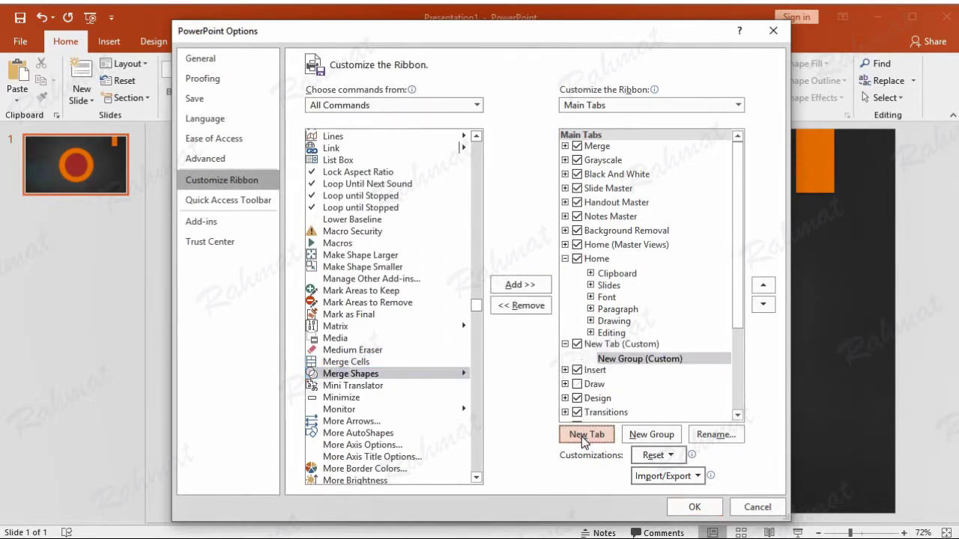
pyautogui.click(372, 375)
pyautogui.click(517, 284)
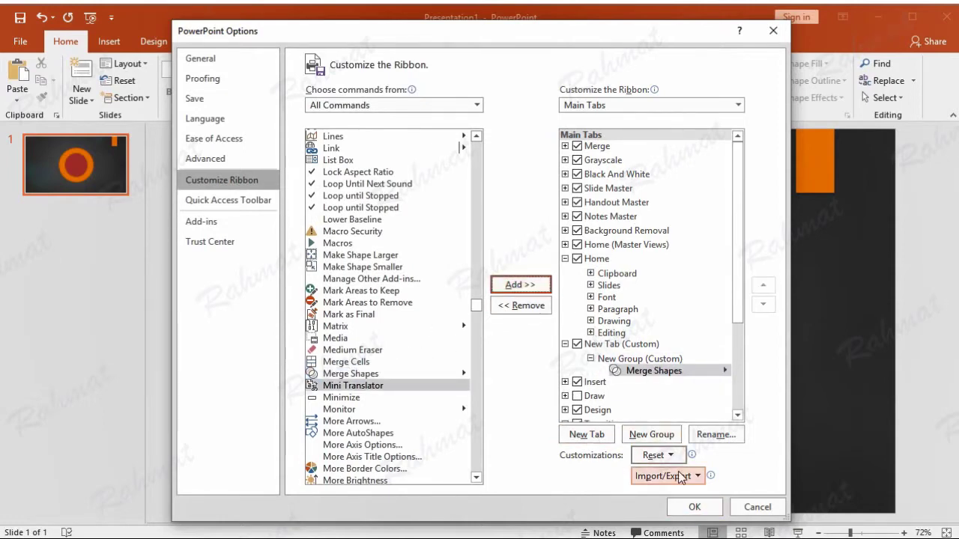
pyautogui.click(691, 507)
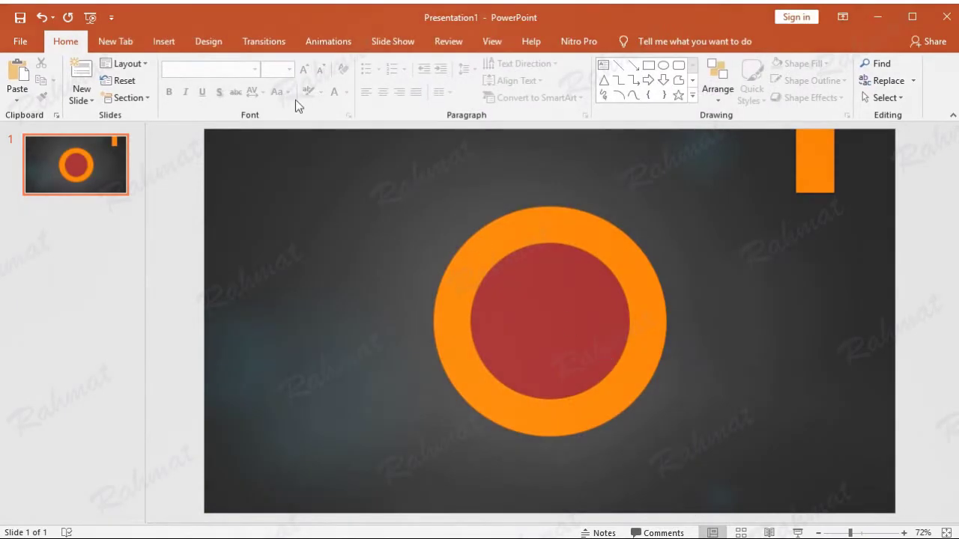
# Select both circles and merge them with Combine into a hollow red ring
pyautogui.click(113, 42)
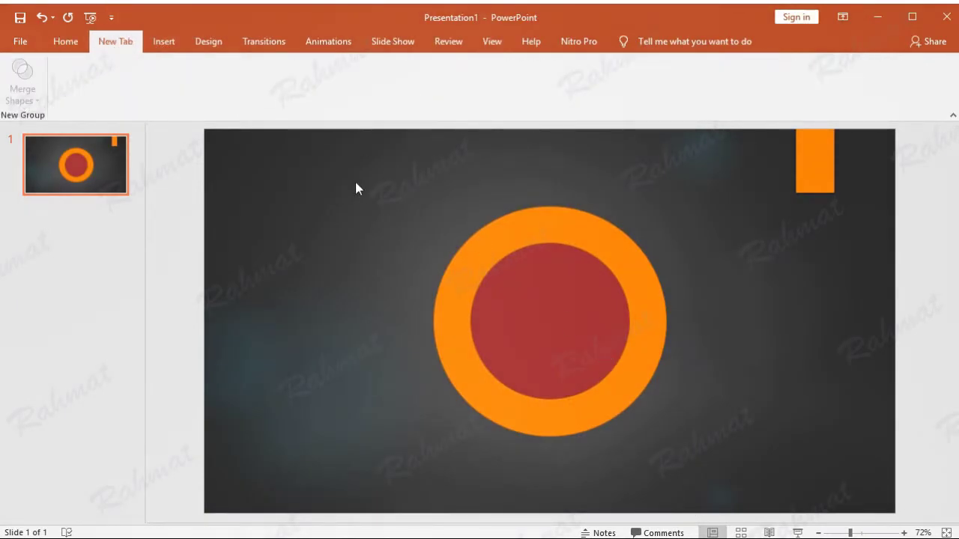
pyautogui.moveTo(313, 145); pyautogui.dragTo(776, 481)
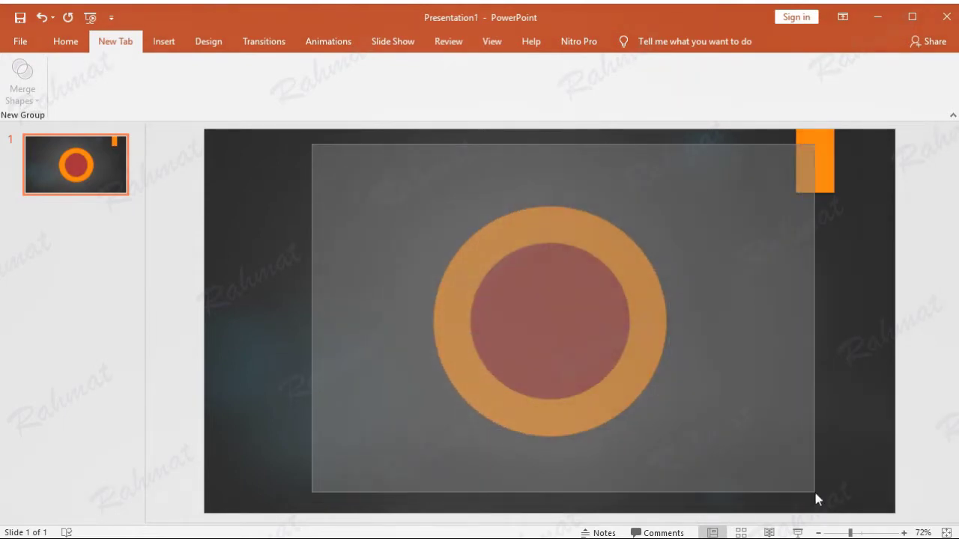
pyautogui.moveTo(776, 485); pyautogui.dragTo(815, 495)
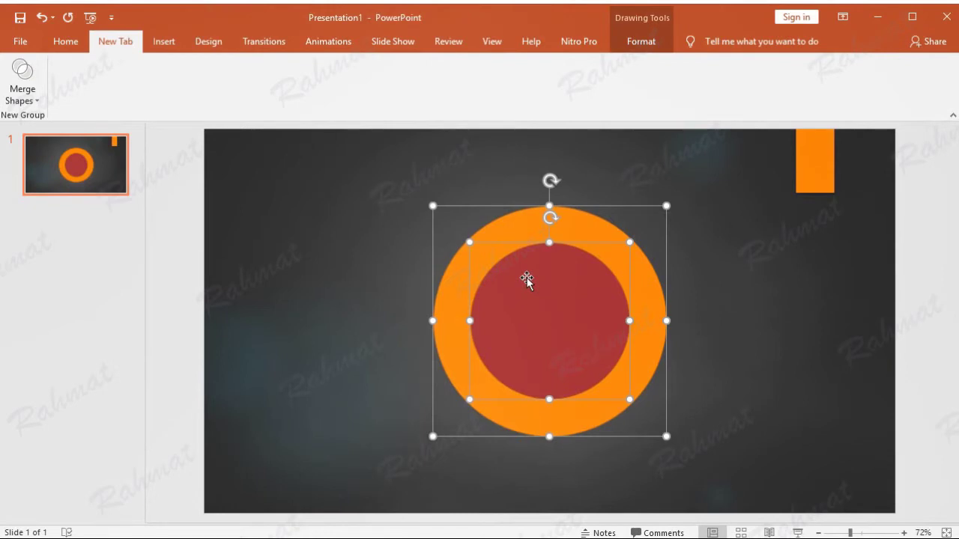
pyautogui.click(32, 102)
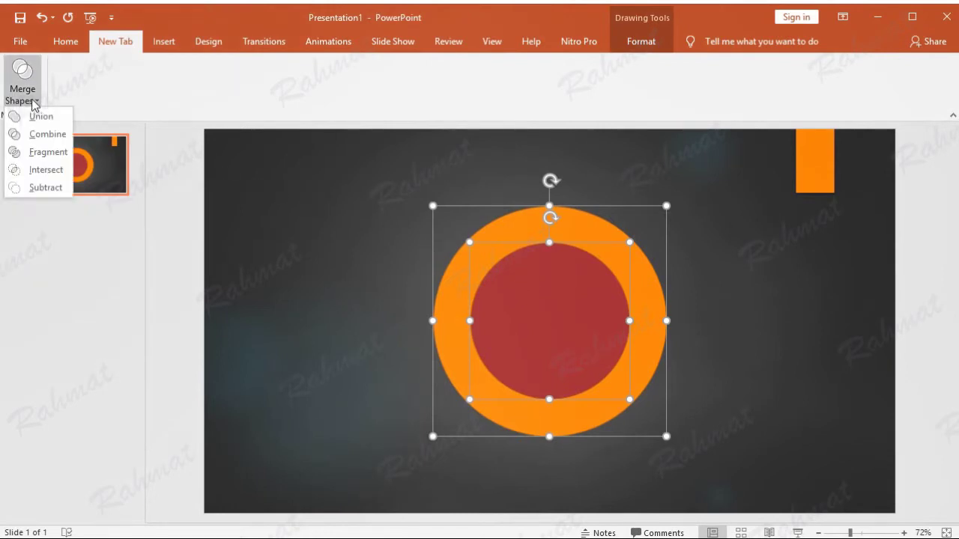
pyautogui.click(47, 136)
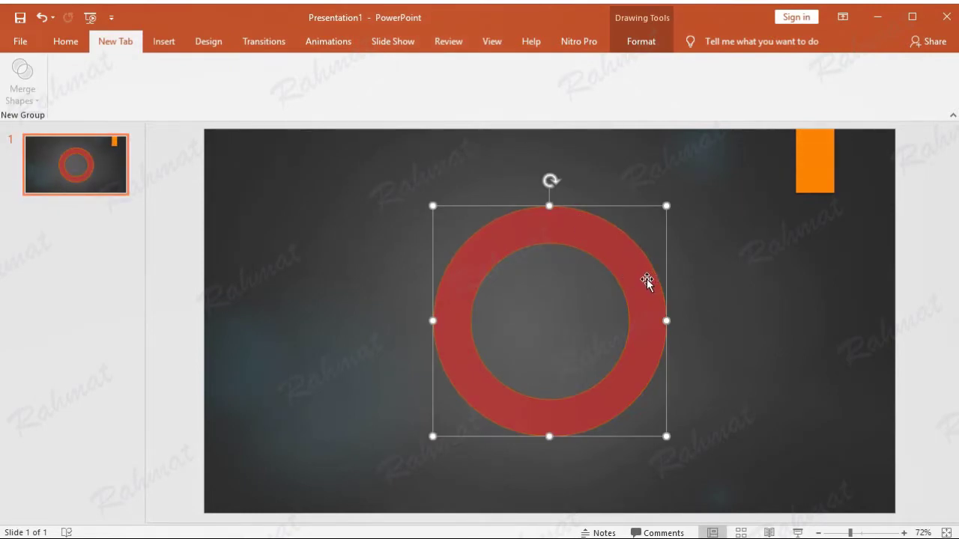
pyautogui.click(797, 300)
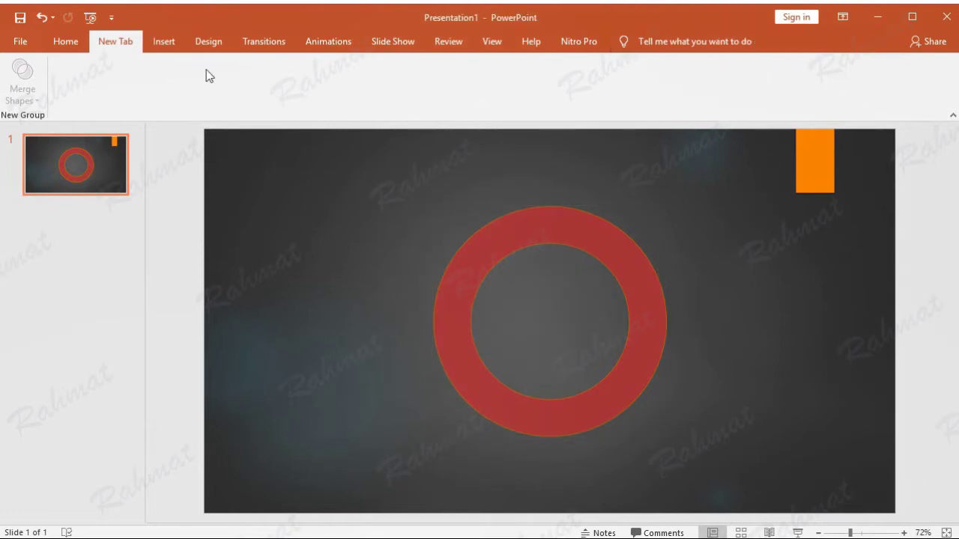
# Draw a rectangle to the left of the ring
pyautogui.click(164, 42)
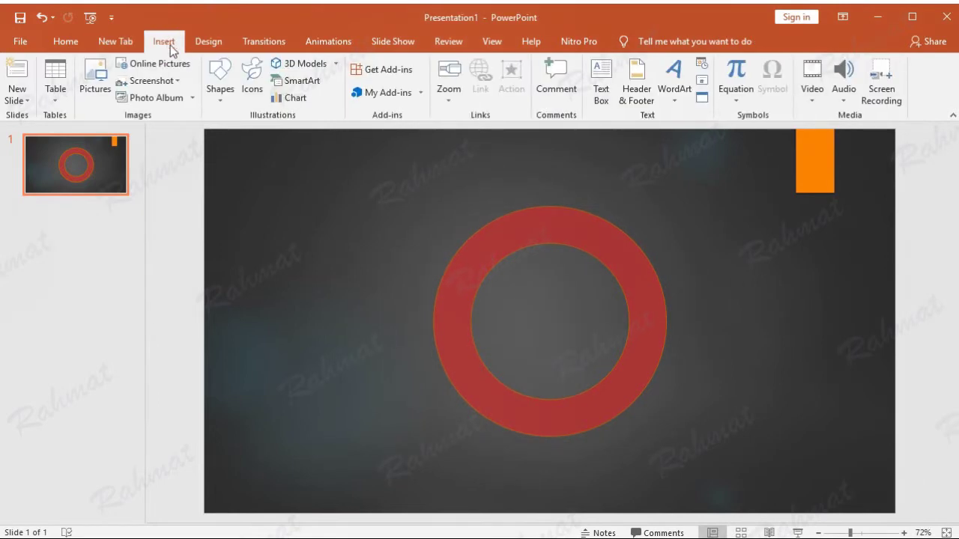
pyautogui.click(220, 83)
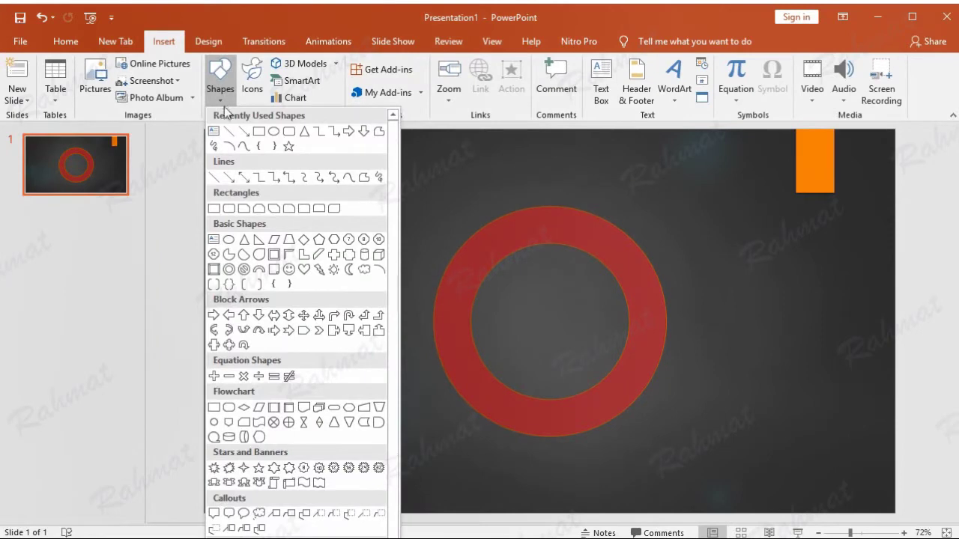
pyautogui.click(215, 209)
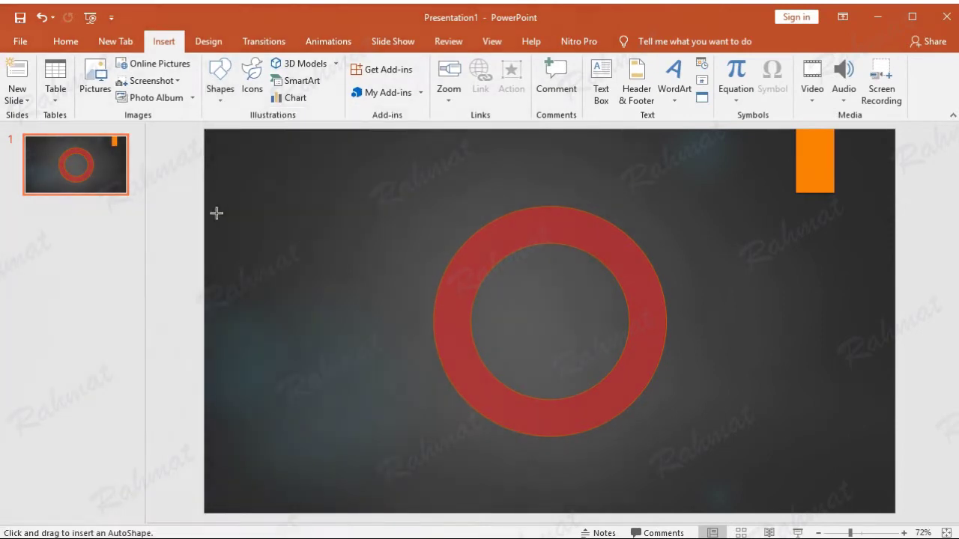
pyautogui.moveTo(275, 241); pyautogui.dragTo(382, 301)
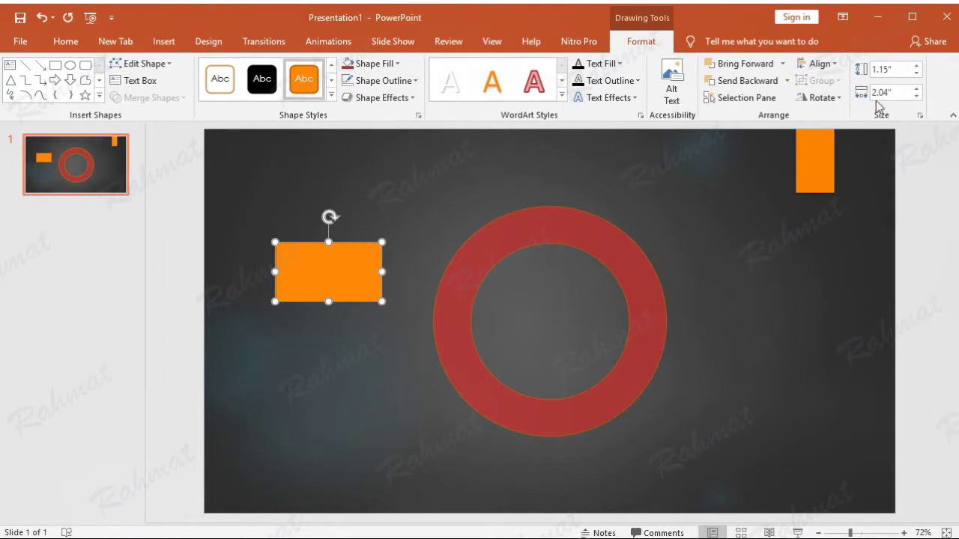
# Resize the rectangle to 2.08 in high and 6.6 in wide
pyautogui.click(900, 71)
pyautogui.write('2.0')
pyautogui.write('8')
pyautogui.click(898, 92)
pyautogui.write('2')
pyautogui.press('Return')
pyautogui.click(896, 92)
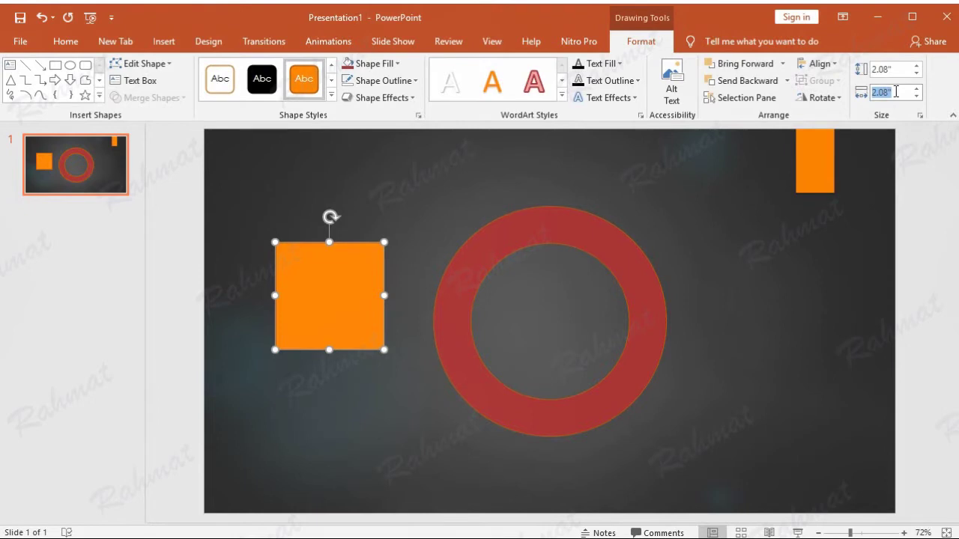
pyautogui.write('6.6')
pyautogui.press('Return')
# Centre the rectangle across the ring, then select both shapes
pyautogui.moveTo(457, 315)
pyautogui.mouseDown()
pyautogui.moveTo(608, 338)
pyautogui.moveTo(578, 327)
pyautogui.mouseUp()
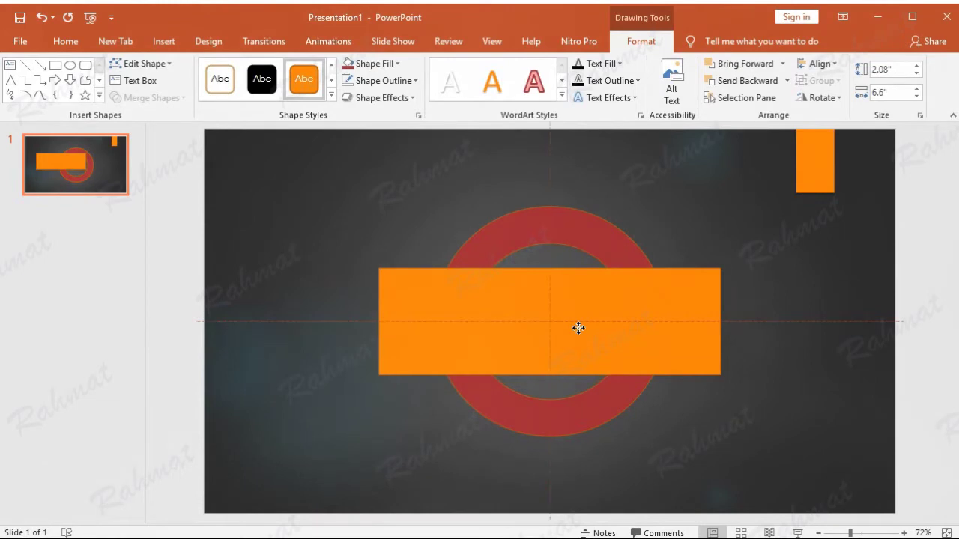
pyautogui.moveTo(578, 328); pyautogui.dragTo(582, 322)
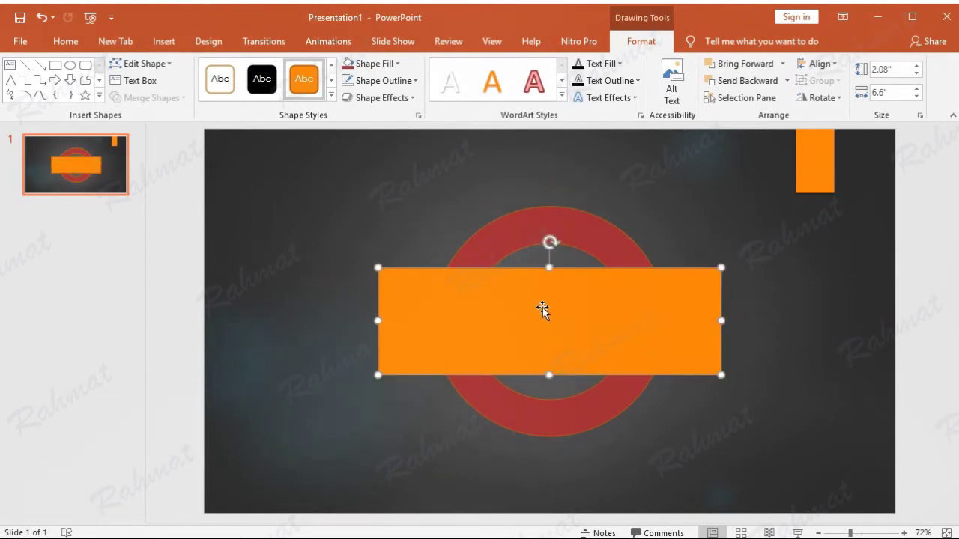
pyautogui.click(409, 172)
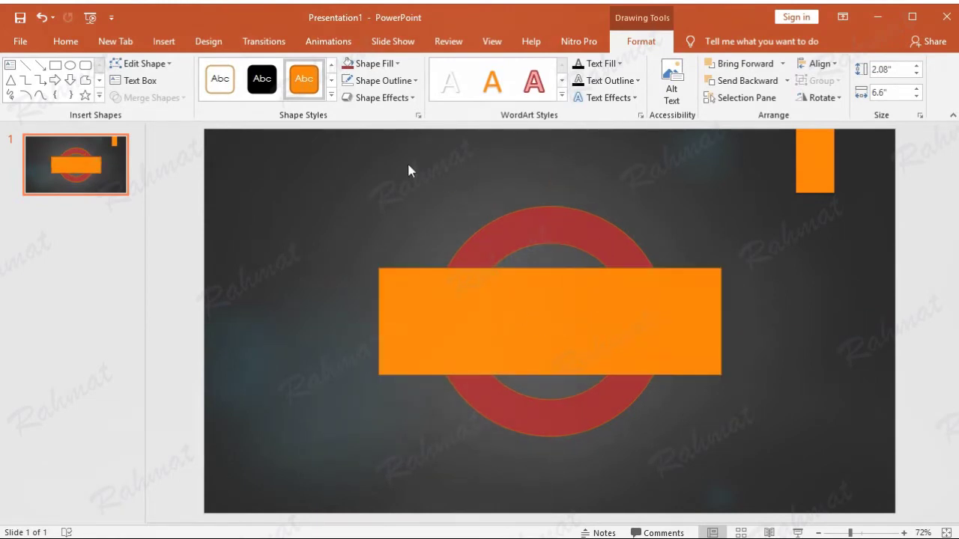
pyautogui.moveTo(256, 143)
pyautogui.mouseDown()
pyautogui.moveTo(564, 355)
pyautogui.moveTo(810, 480)
pyautogui.mouseUp()
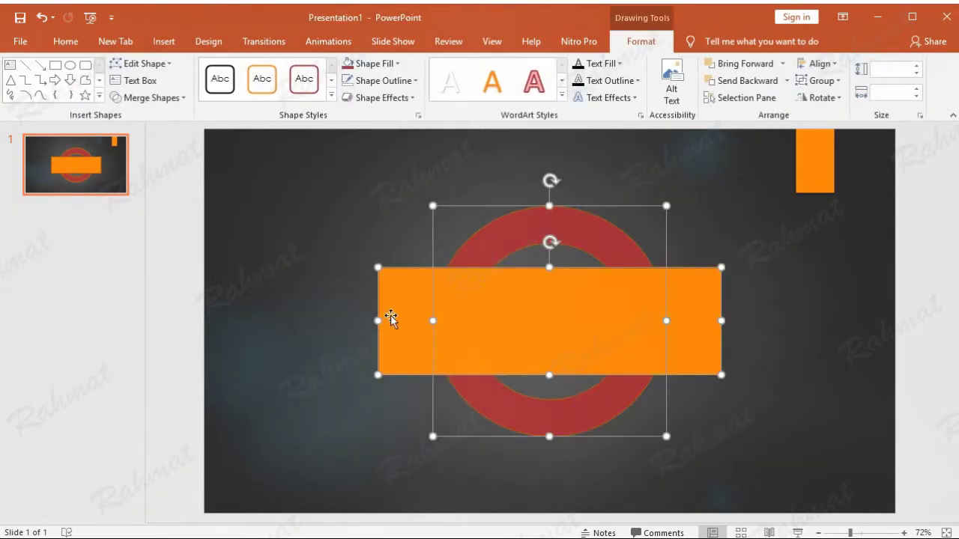
# Unite the ring and rectangle into one shape with Merge Shapes > Union
pyautogui.click(120, 41)
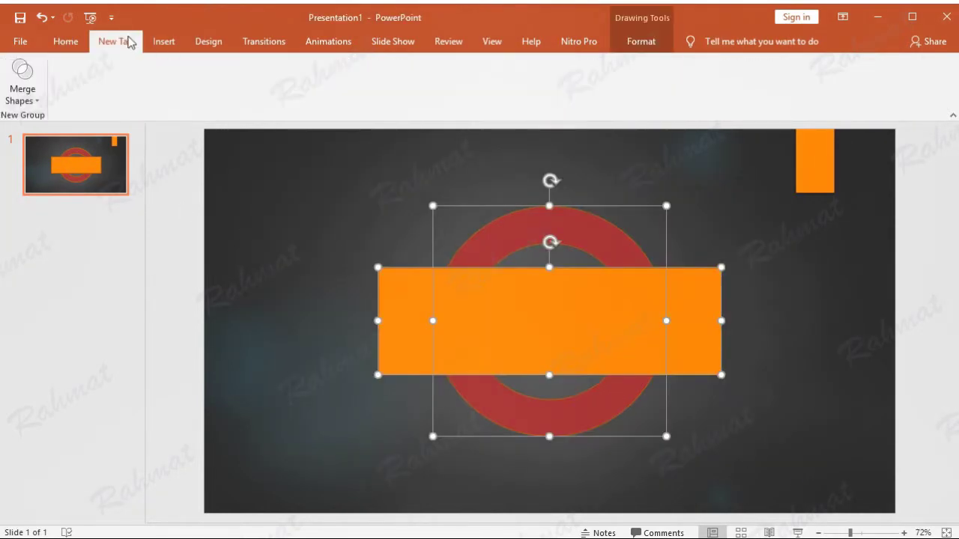
pyautogui.click(22, 94)
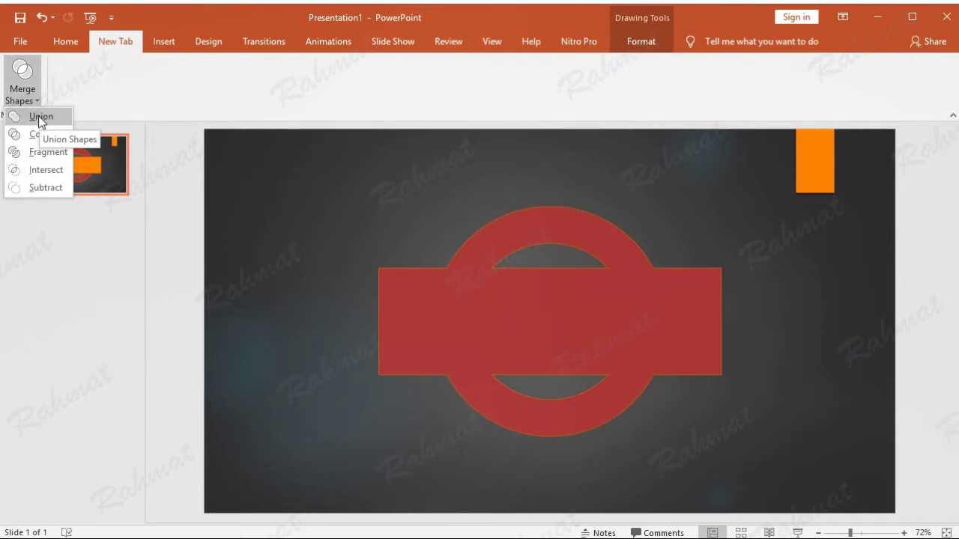
pyautogui.click(39, 118)
pyautogui.click(636, 165)
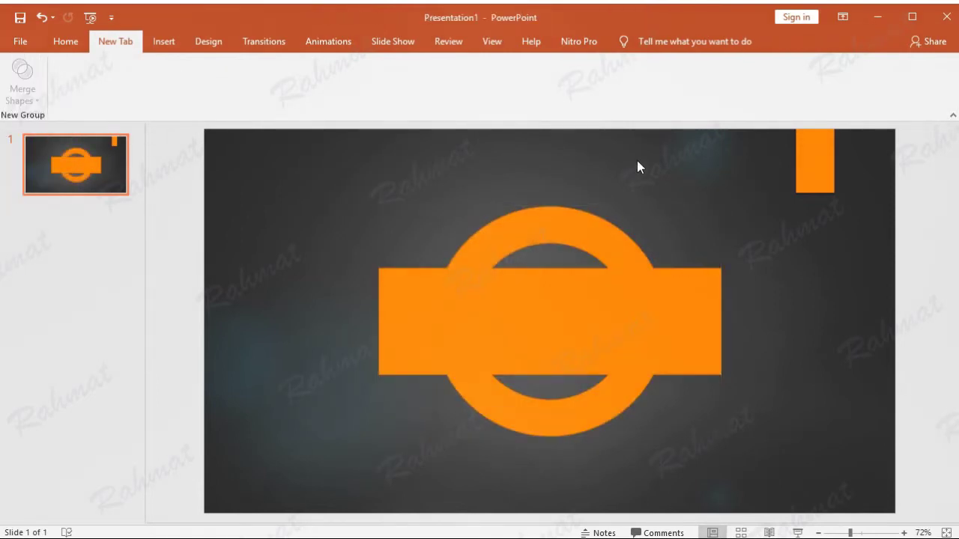
pyautogui.click(644, 321)
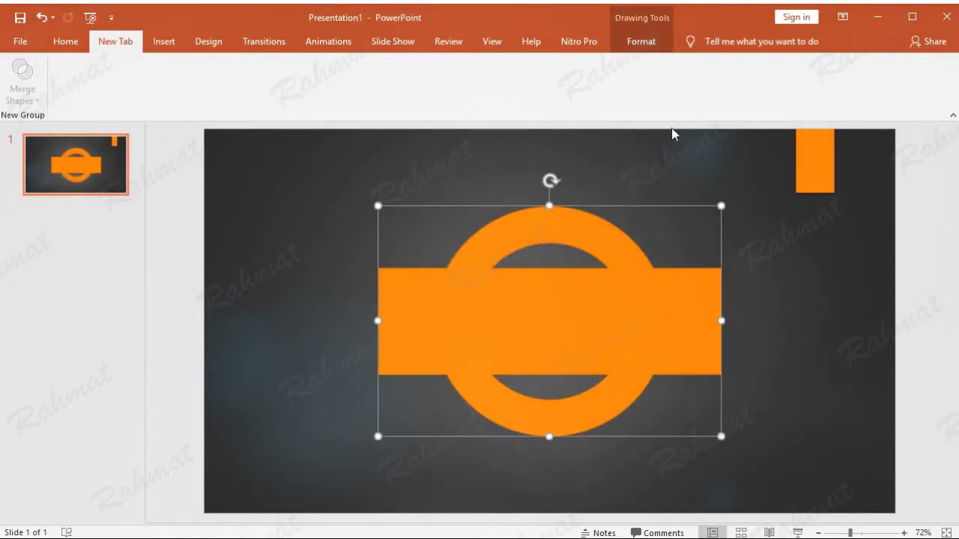
# Apply a dark blue shape style with a white outline to the merged shape
pyautogui.click(641, 44)
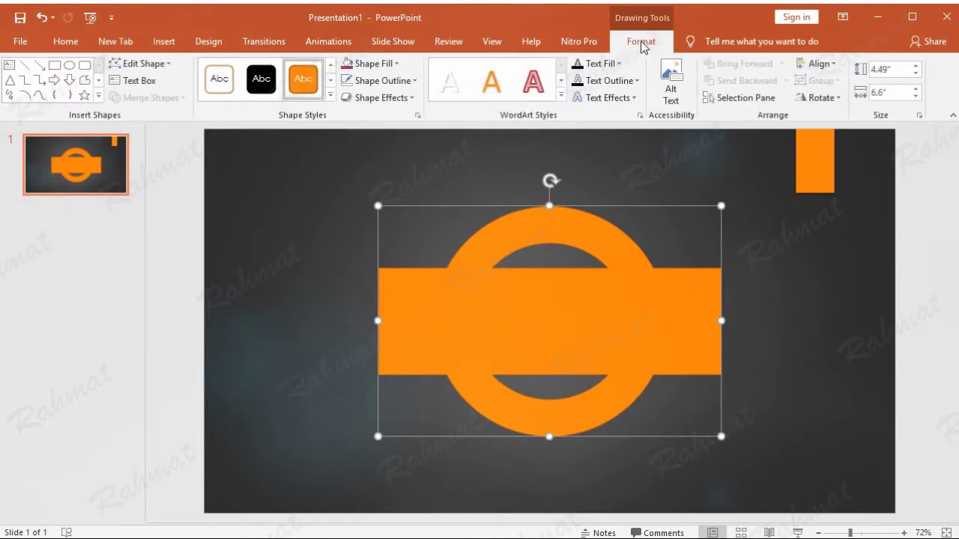
pyautogui.click(331, 94)
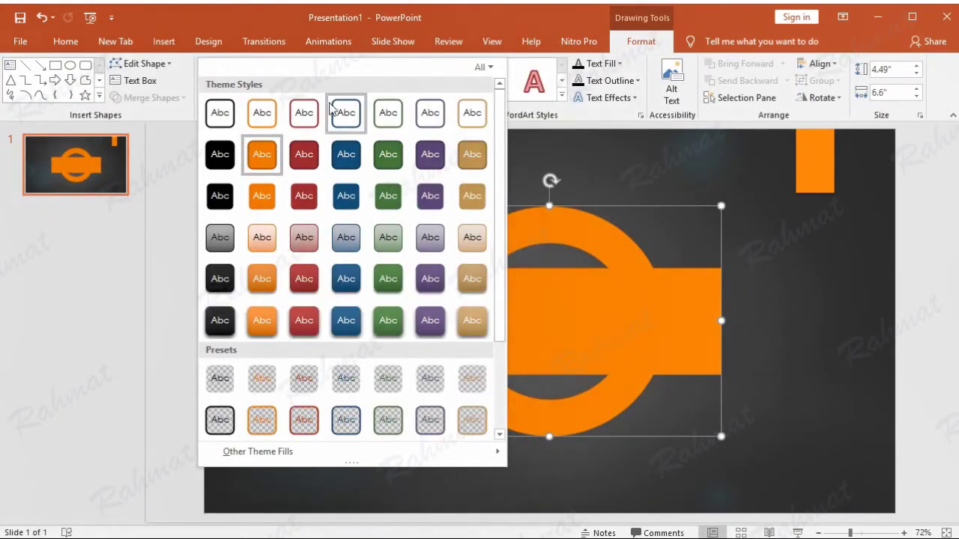
pyautogui.click(346, 196)
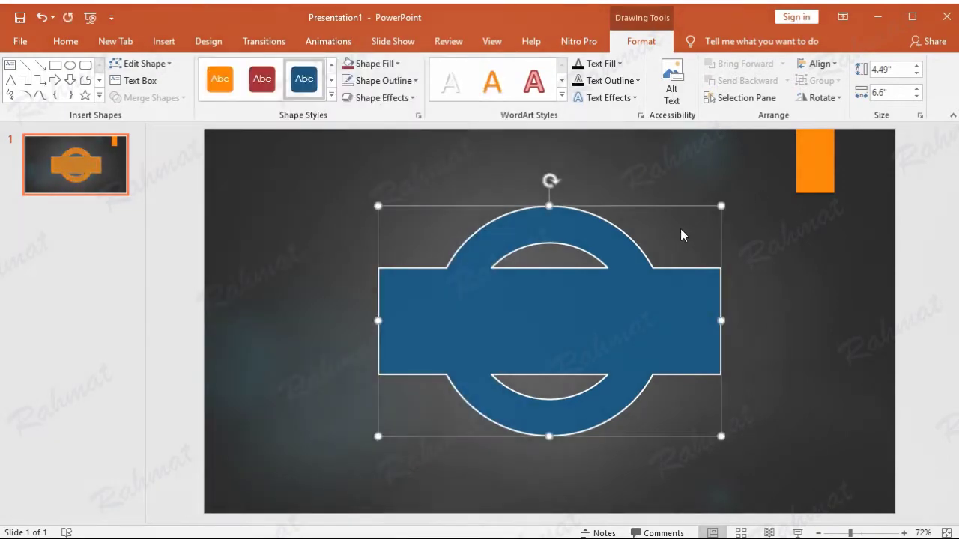
pyautogui.click(758, 183)
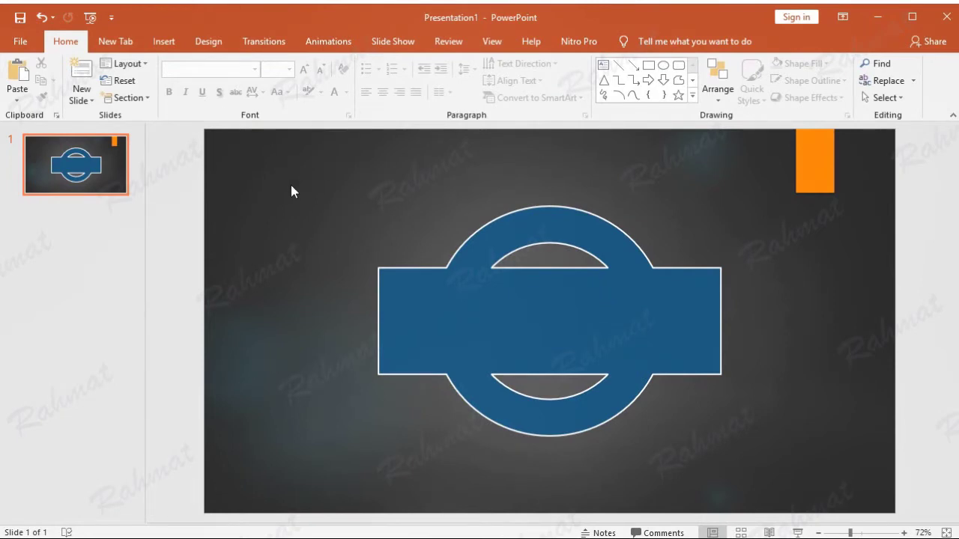
# Draw an orange circle left of the logo and size it to 2.84 × 2.84 in
pyautogui.click(159, 41)
pyautogui.click(222, 94)
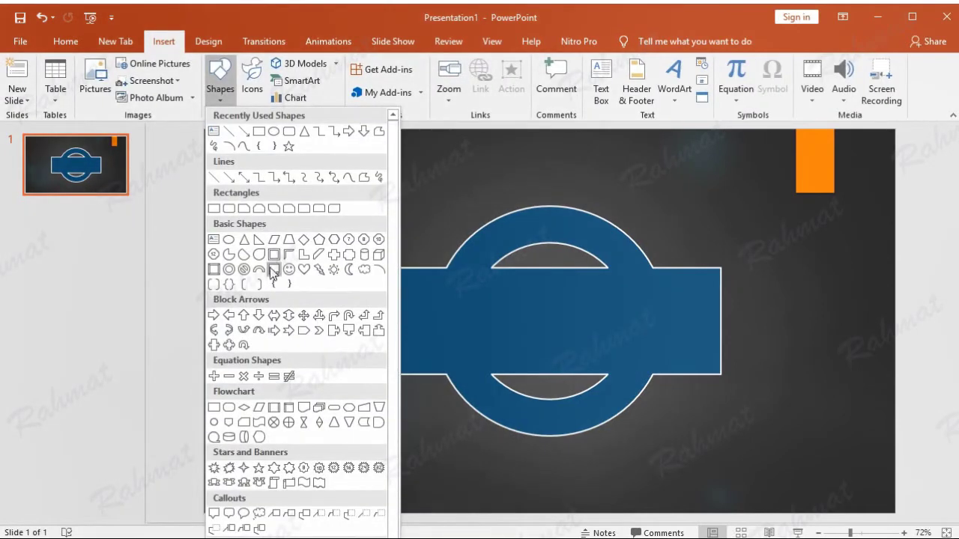
pyautogui.click(231, 244)
pyautogui.moveTo(268, 191); pyautogui.dragTo(338, 259)
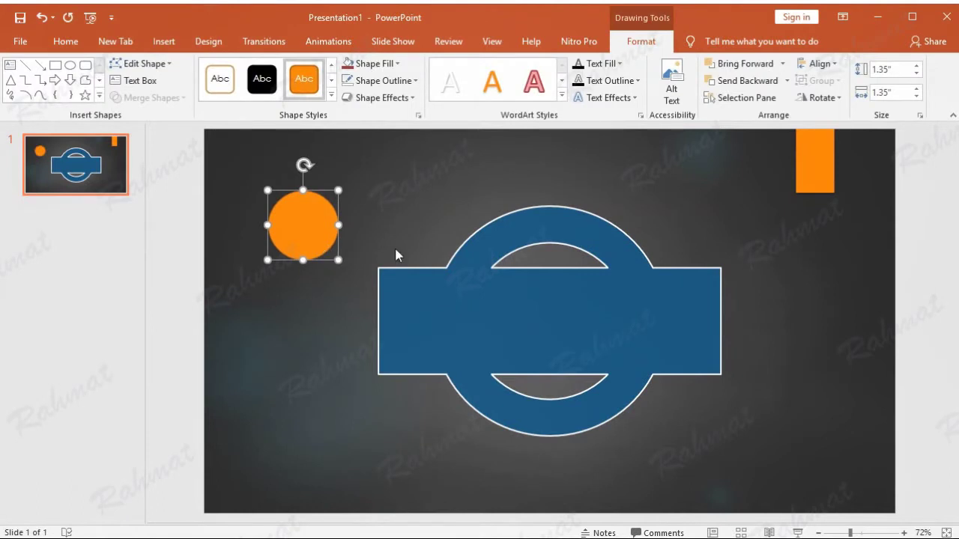
pyautogui.click(898, 67)
pyautogui.write('2.84')
pyautogui.click(895, 93)
pyautogui.write('2')
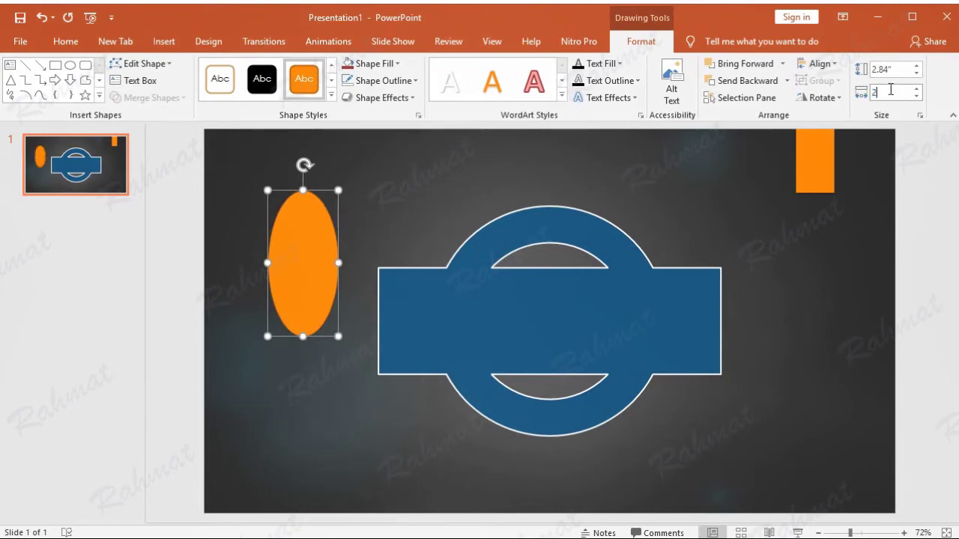
pyautogui.press('Return')
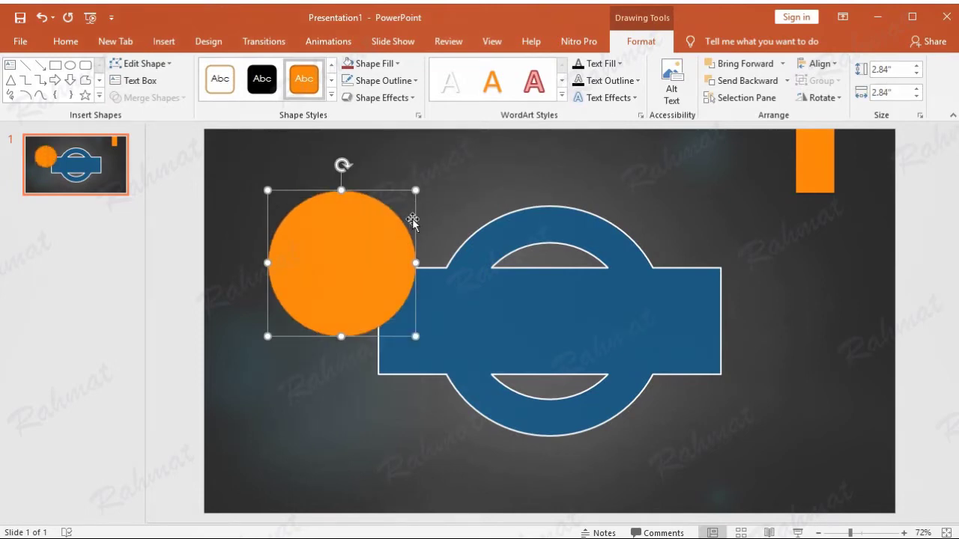
# Centre the orange circle on the blue roundel
pyautogui.moveTo(358, 243); pyautogui.dragTo(370, 232)
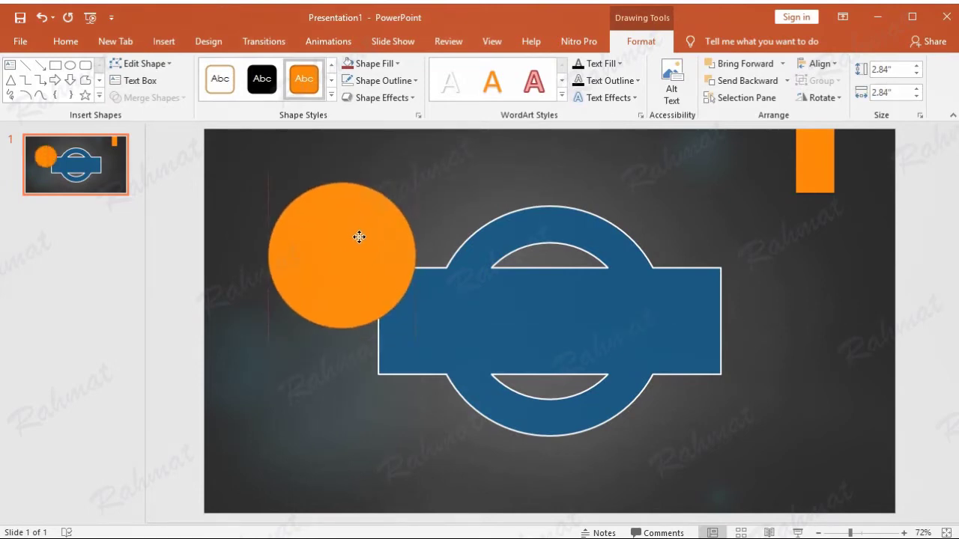
pyautogui.moveTo(370, 231); pyautogui.dragTo(566, 300)
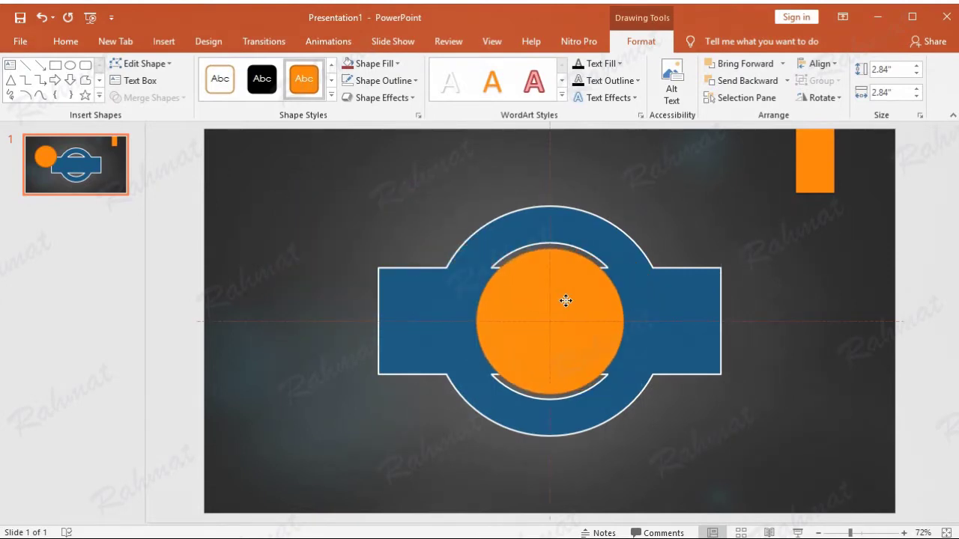
pyautogui.moveTo(565, 301); pyautogui.dragTo(567, 299)
pyautogui.click(164, 42)
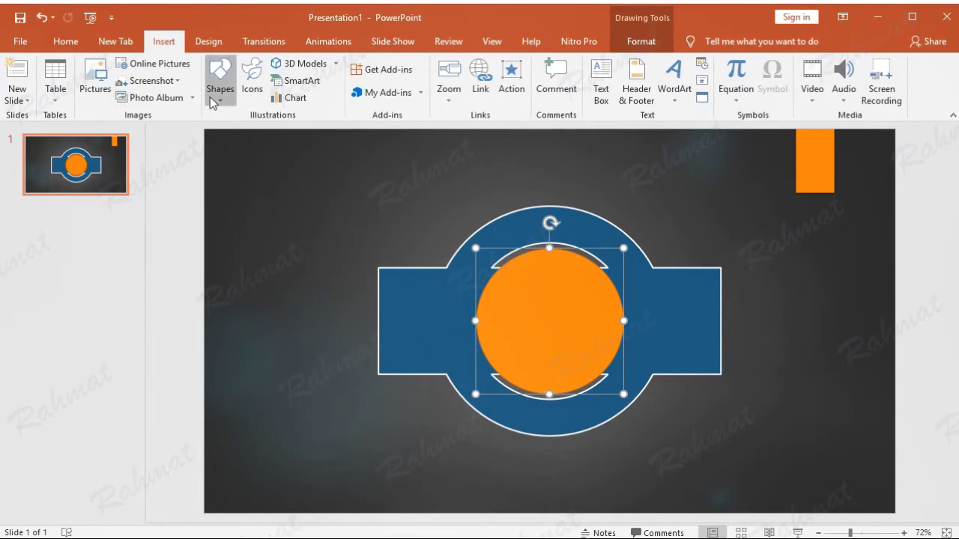
pyautogui.click(219, 88)
pyautogui.click(213, 205)
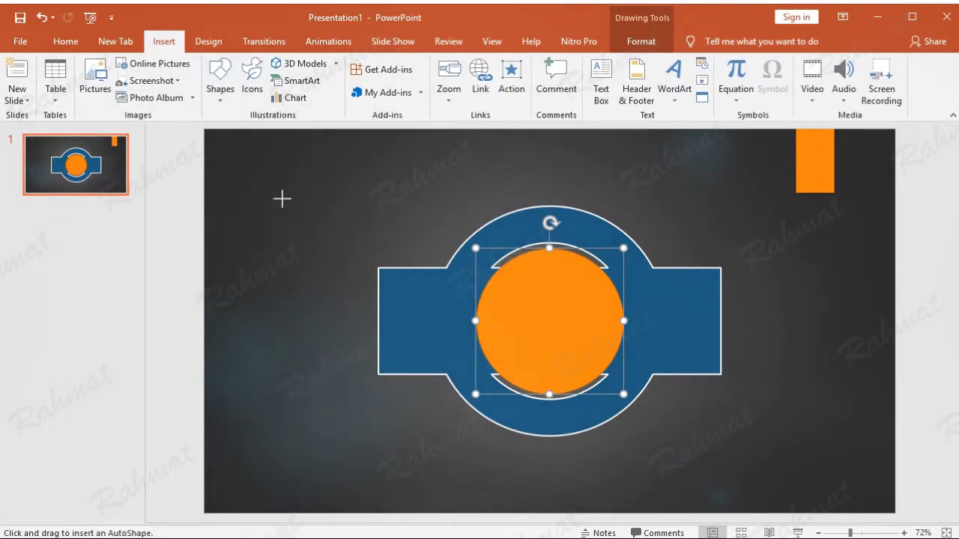
# Draw a thin bar sized 0.14 in high and 3.78 in wide
pyautogui.moveTo(276, 197); pyautogui.dragTo(380, 229)
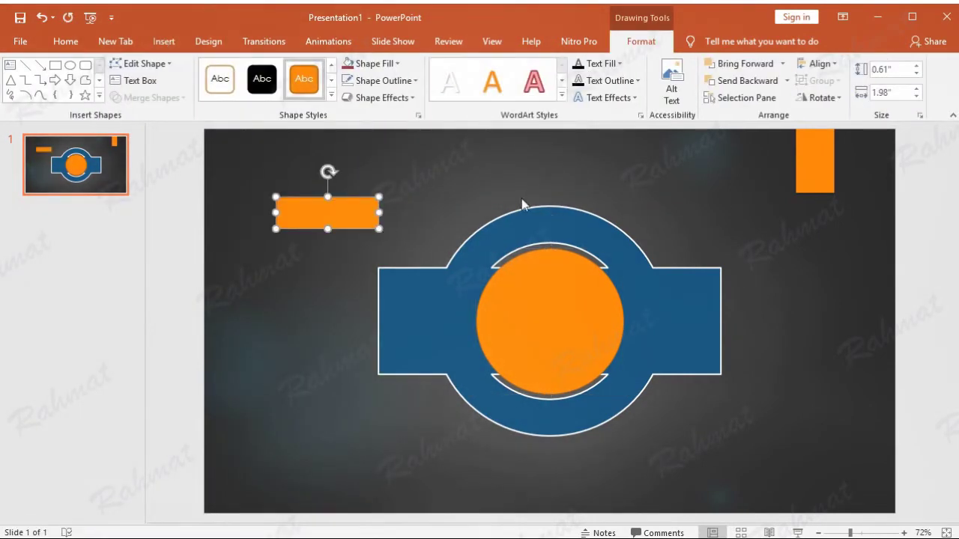
pyautogui.doubleClick(902, 71)
pyautogui.doubleClick(899, 90)
pyautogui.write('3.78')
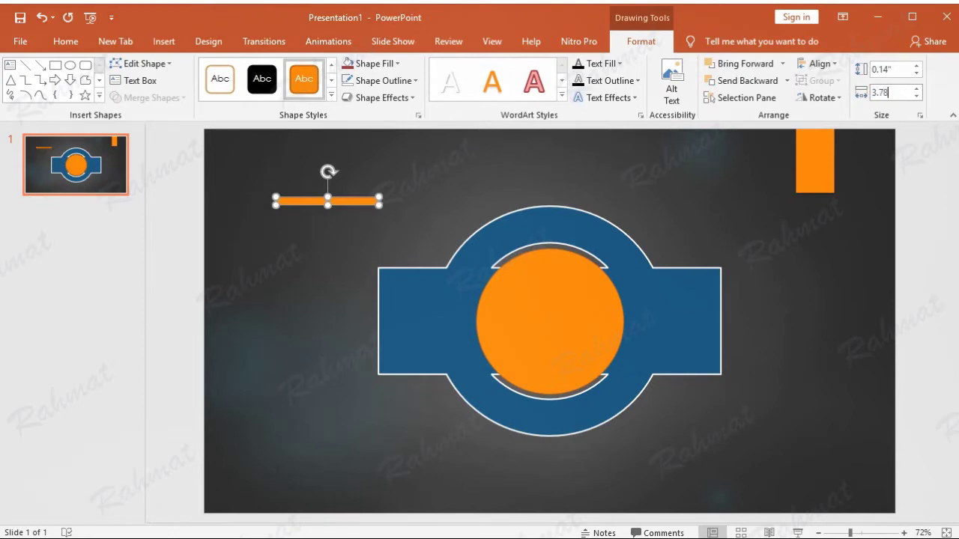
pyautogui.press('Return')
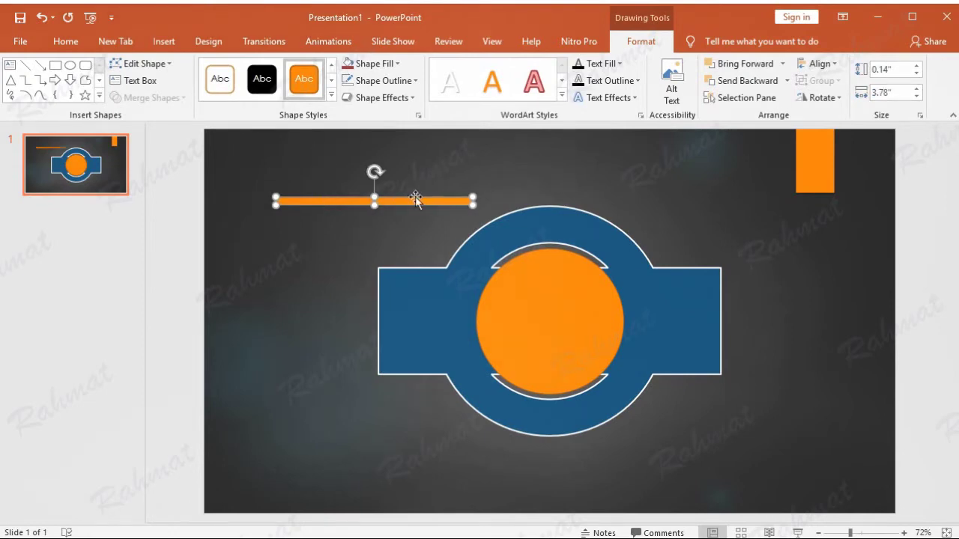
pyautogui.moveTo(413, 202); pyautogui.dragTo(398, 205)
# Fill the bar red, centre it across the orange circle, and select both
pyautogui.click(369, 64)
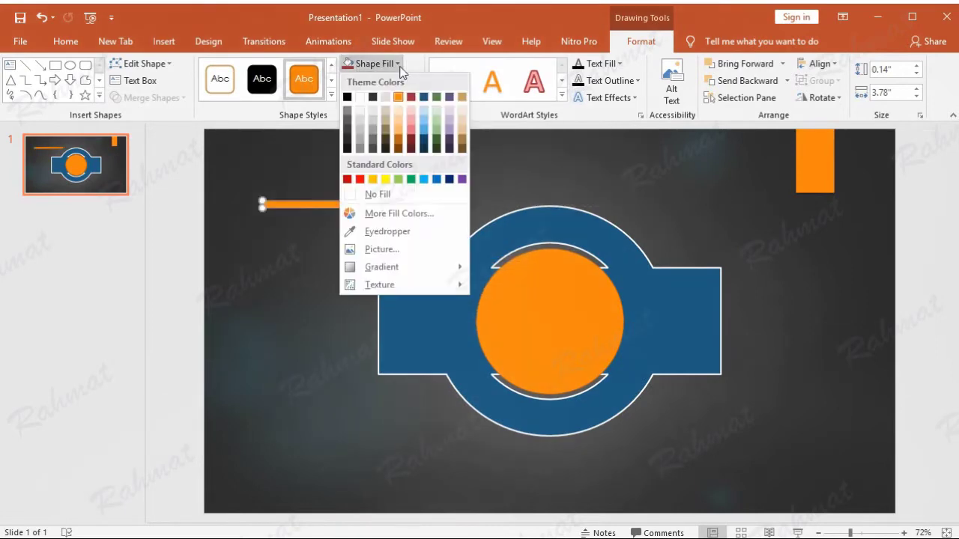
pyautogui.click(375, 176)
pyautogui.moveTo(369, 204)
pyautogui.mouseDown()
pyautogui.moveTo(573, 322)
pyautogui.moveTo(560, 320)
pyautogui.mouseUp()
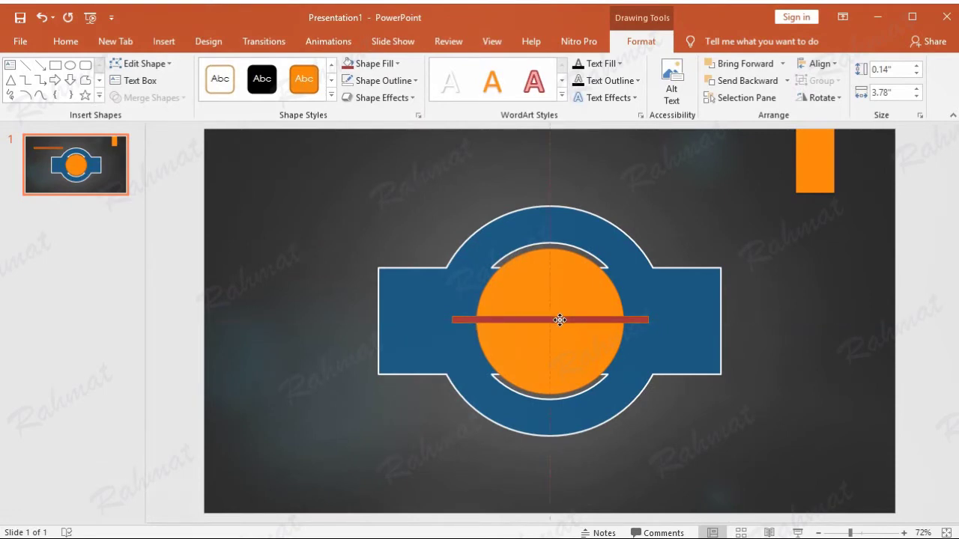
pyautogui.moveTo(560, 320); pyautogui.dragTo(559, 320)
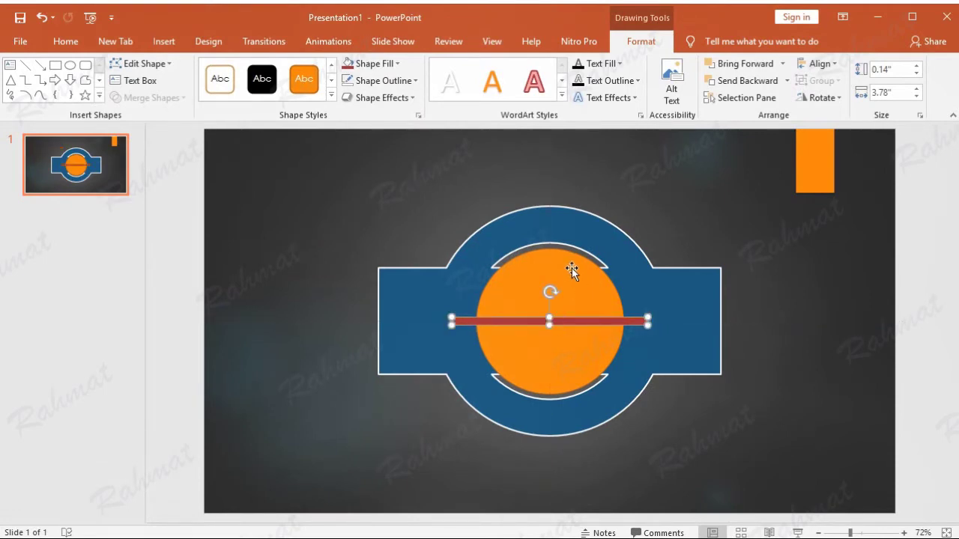
pyautogui.click(572, 268)
pyautogui.keyDown('shift'); pyautogui.click(462, 322); pyautogui.keyUp('shift')
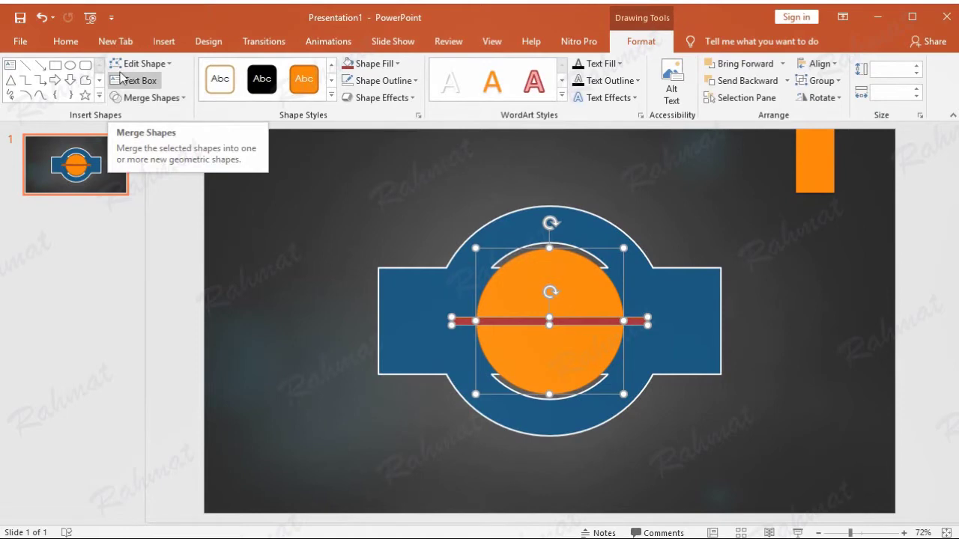
# Subtract the red bar from the orange circle, splitting it into two halves
pyautogui.click(114, 43)
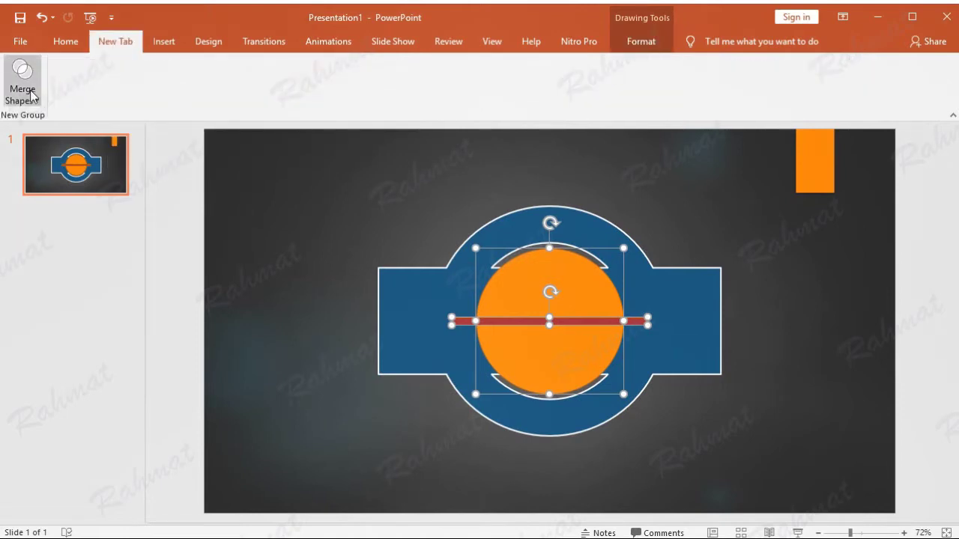
pyautogui.click(30, 94)
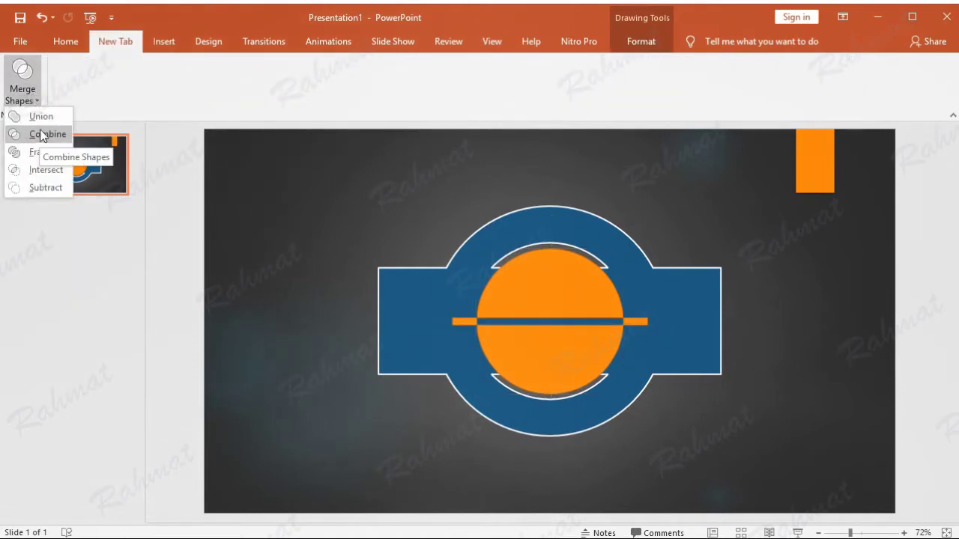
pyautogui.click(44, 189)
# Paste a copy of the split circle and move it to the slide's left
pyautogui.click(706, 205)
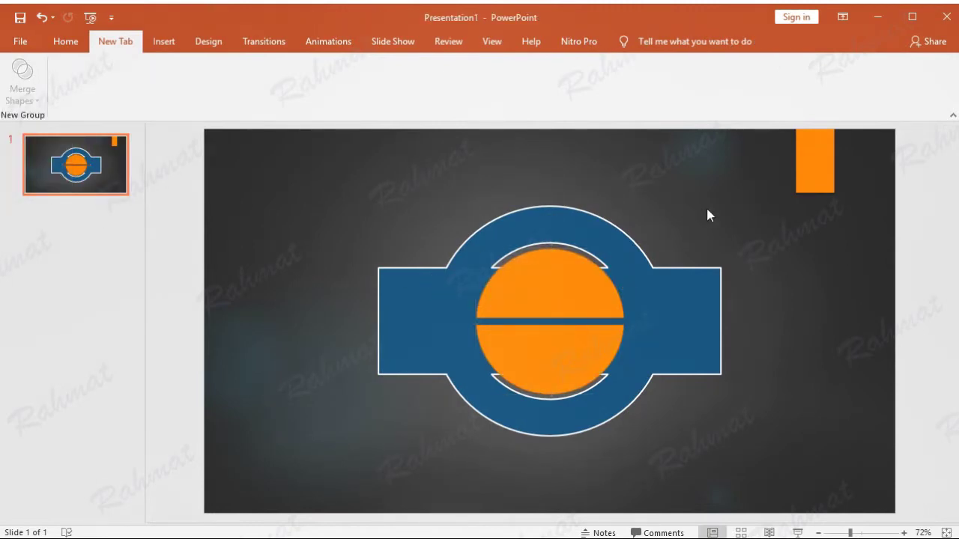
pyautogui.click(600, 286)
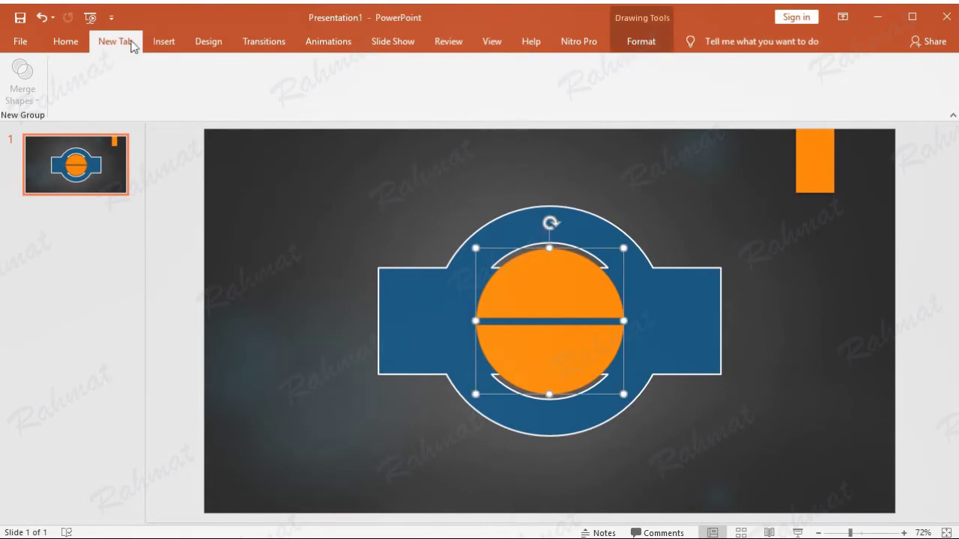
pyautogui.click(71, 43)
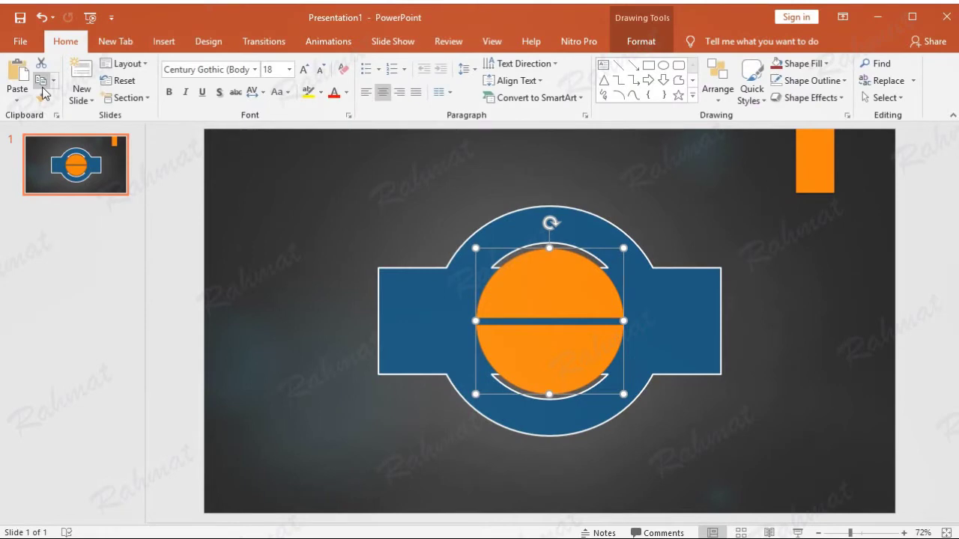
pyautogui.click(25, 73)
pyautogui.moveTo(552, 299); pyautogui.dragTo(285, 243)
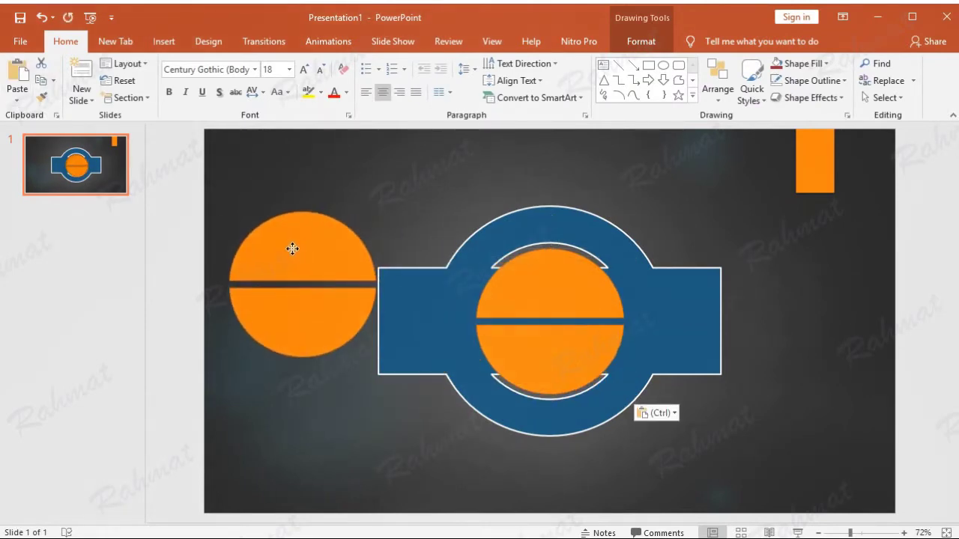
pyautogui.click(325, 148)
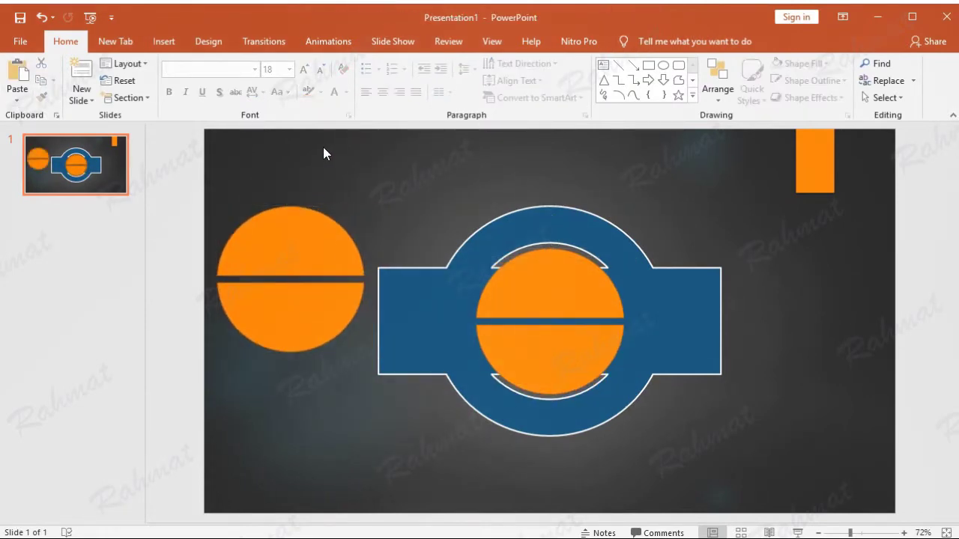
pyautogui.click(166, 42)
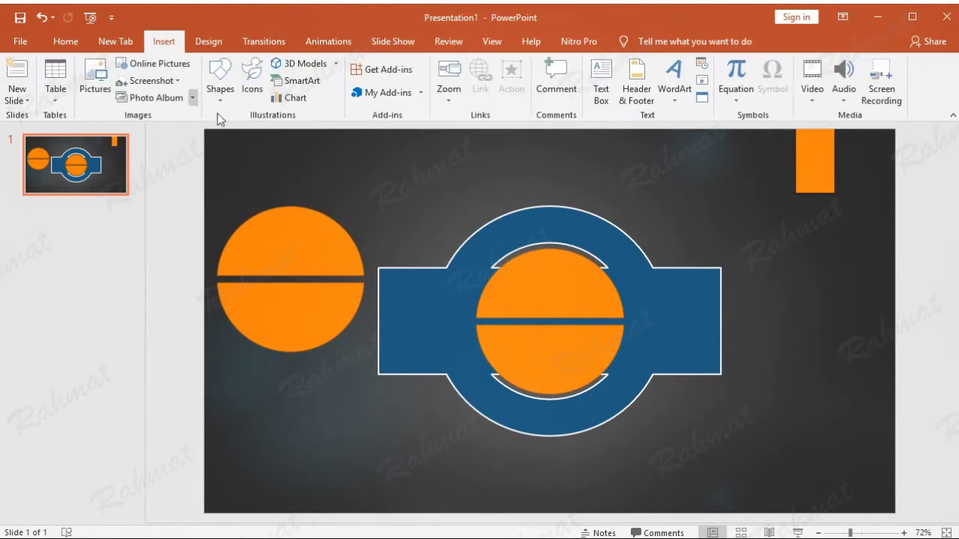
# Subtract a rectangle from the copy's lower half, leaving a semicircle, and move it top right
pyautogui.click(221, 88)
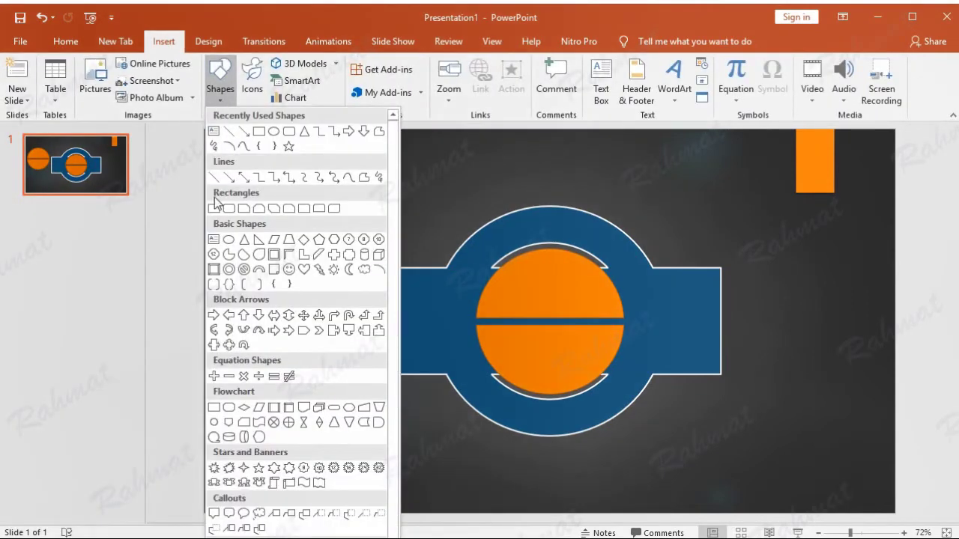
pyautogui.click(215, 208)
pyautogui.moveTo(201, 280); pyautogui.dragTo(372, 363)
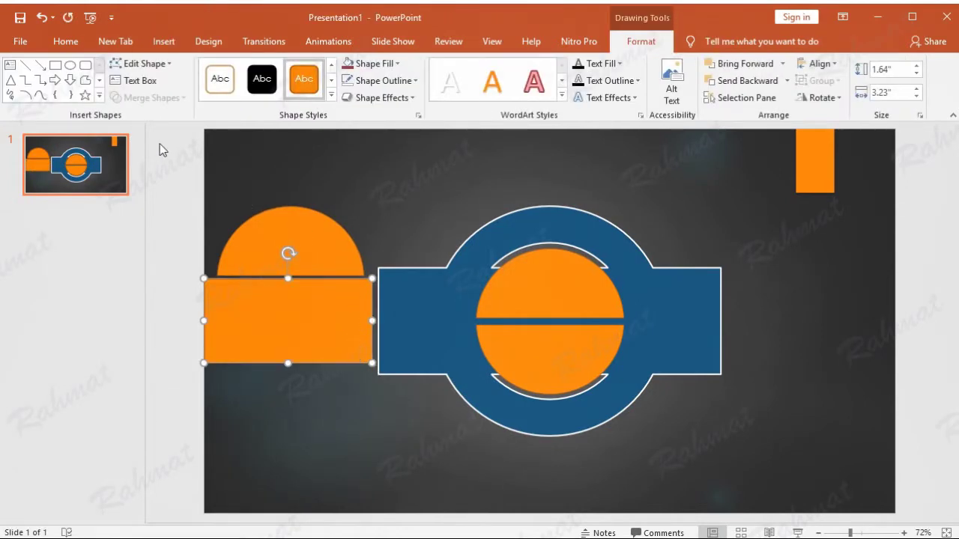
pyautogui.moveTo(159, 143); pyautogui.dragTo(384, 417)
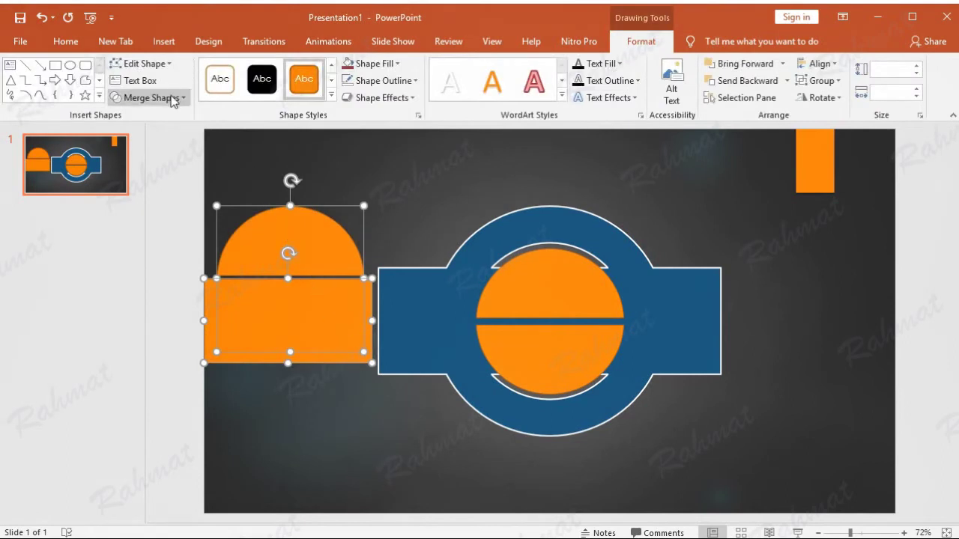
pyautogui.click(116, 42)
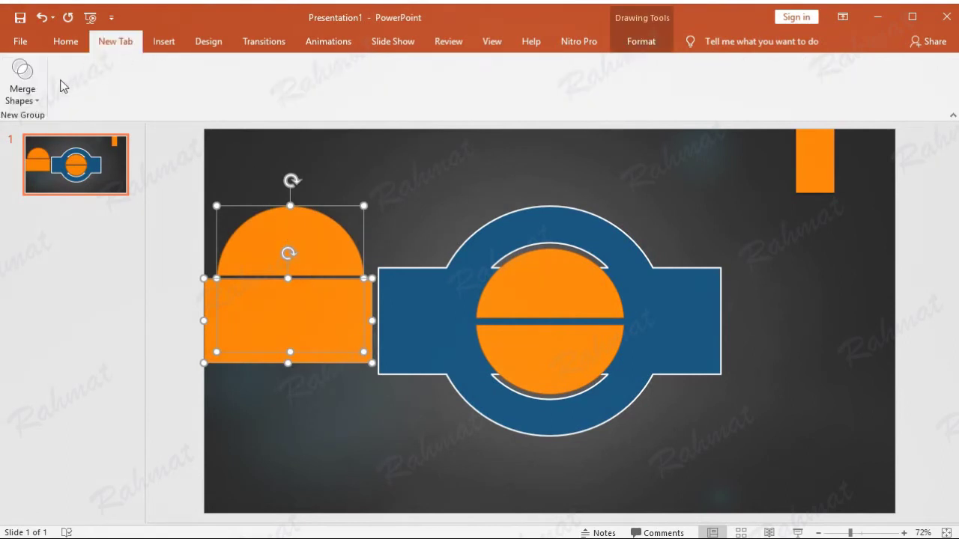
pyautogui.click(24, 96)
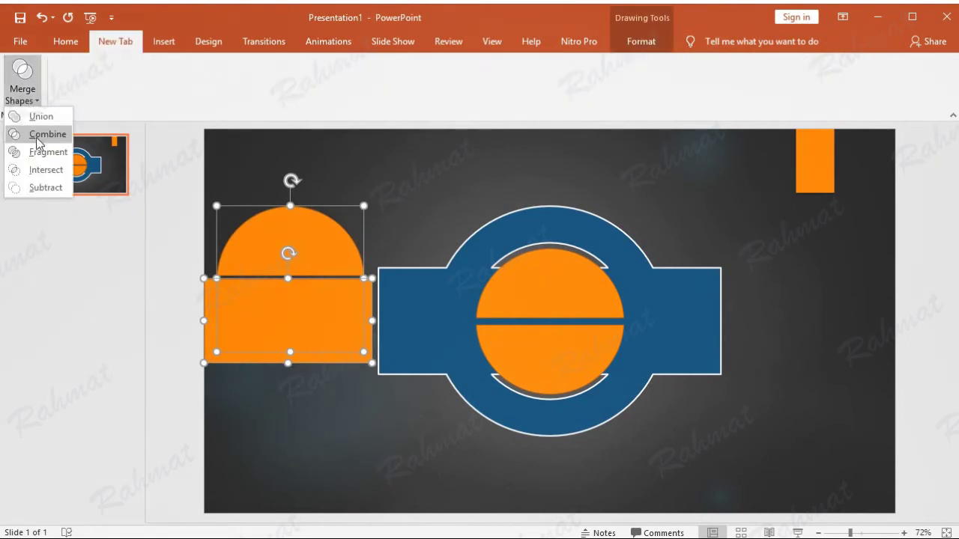
pyautogui.click(45, 188)
pyautogui.moveTo(334, 252)
pyautogui.mouseDown()
pyautogui.moveTo(660, 204)
pyautogui.moveTo(747, 214)
pyautogui.mouseUp()
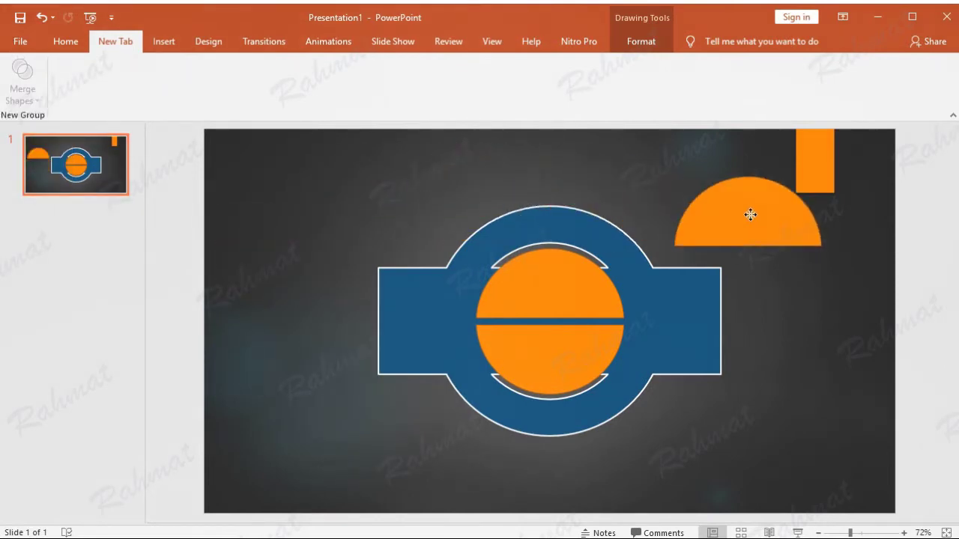
# Paste another split-circle copy and place it on the slide's left
pyautogui.click(66, 41)
pyautogui.click(17, 73)
pyautogui.moveTo(592, 307)
pyautogui.mouseDown()
pyautogui.moveTo(291, 285)
pyautogui.moveTo(295, 277)
pyautogui.mouseUp()
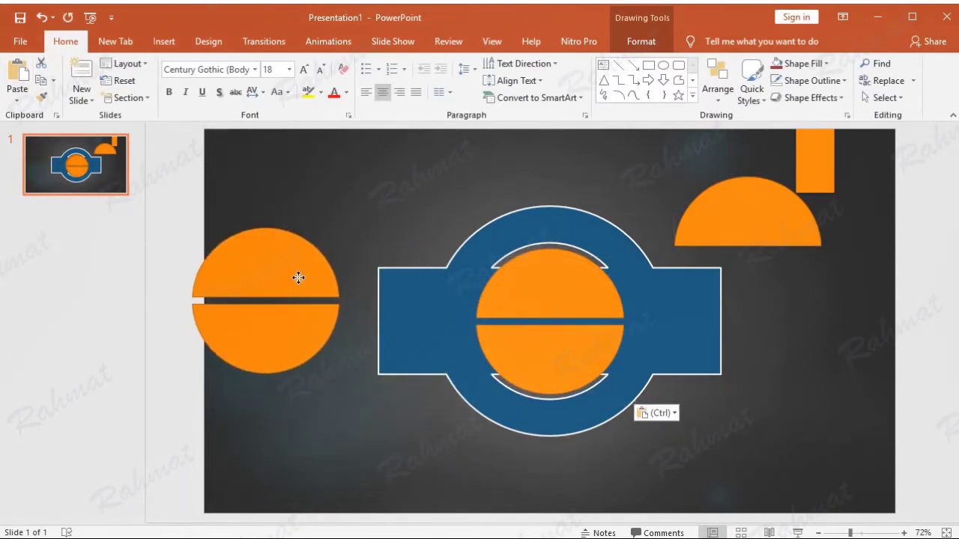
pyautogui.click(164, 41)
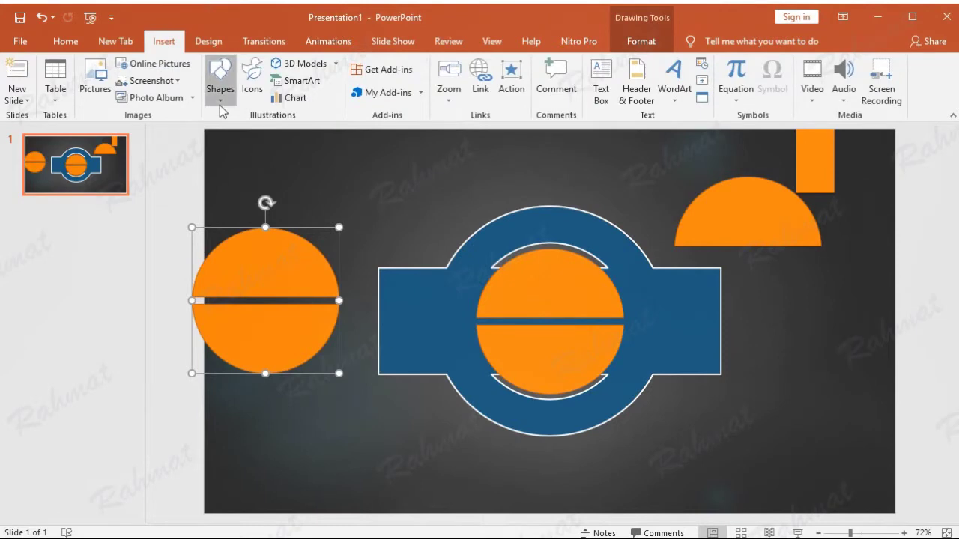
pyautogui.click(219, 103)
pyautogui.click(255, 133)
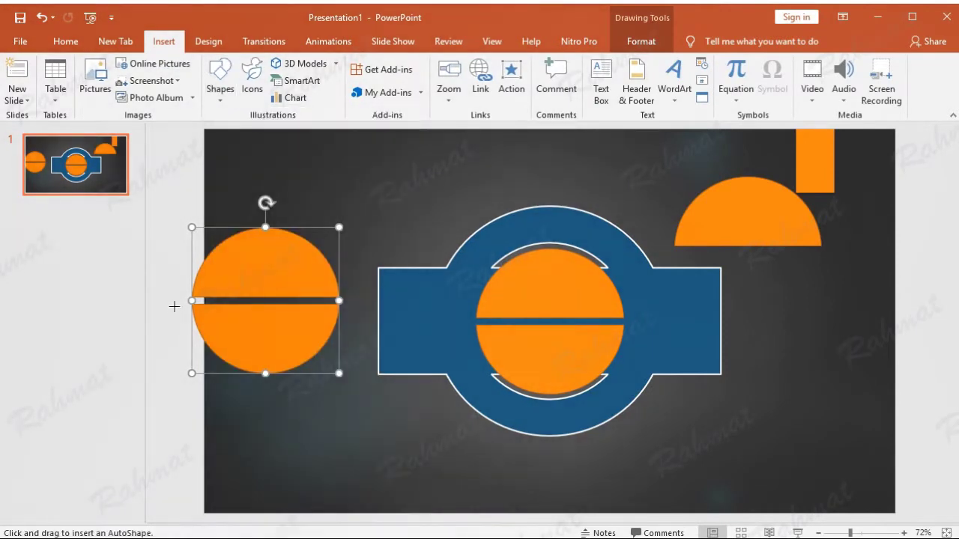
# Intersect a rectangle with the left circle's lower half and move that semicircle into the central circle
pyautogui.moveTo(173, 301); pyautogui.dragTo(354, 394)
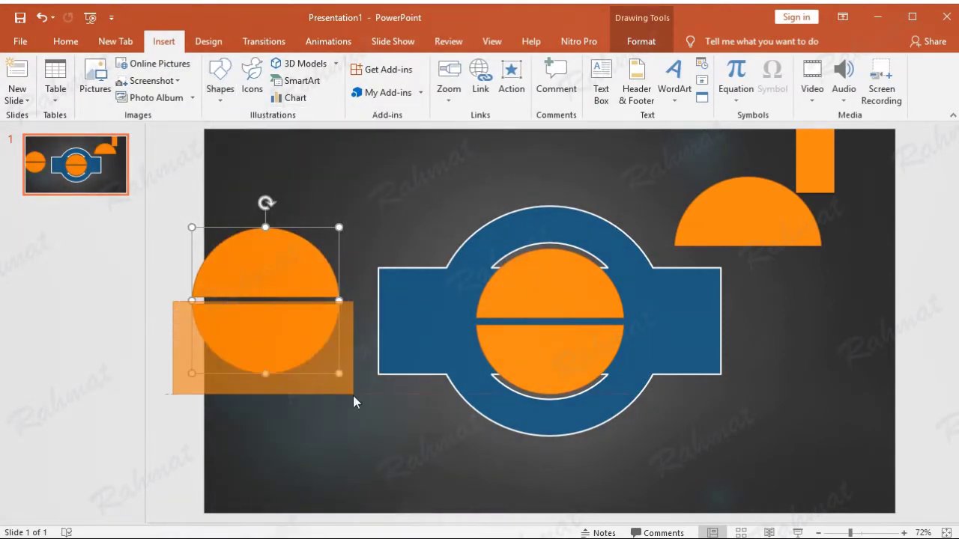
pyautogui.moveTo(152, 169); pyautogui.dragTo(374, 420)
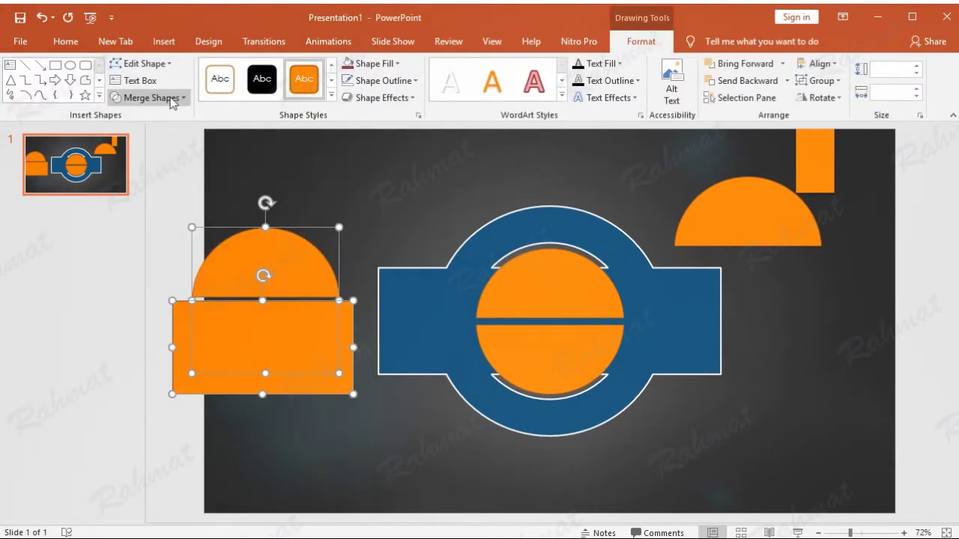
pyautogui.click(117, 41)
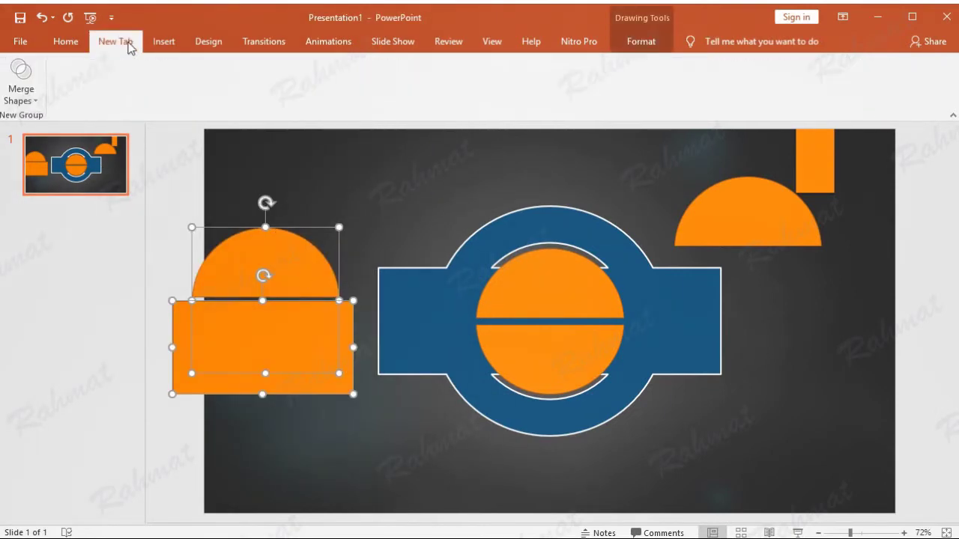
pyautogui.click(35, 101)
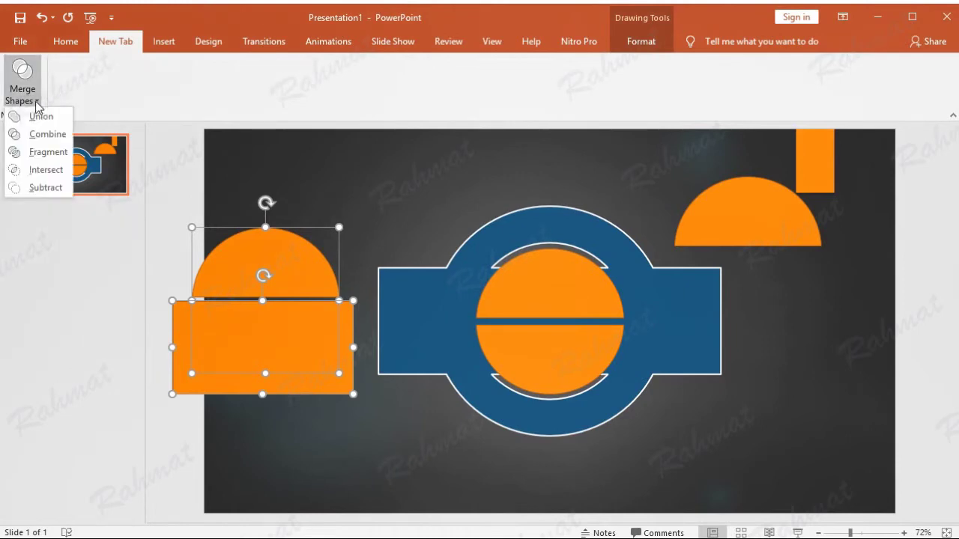
pyautogui.click(30, 169)
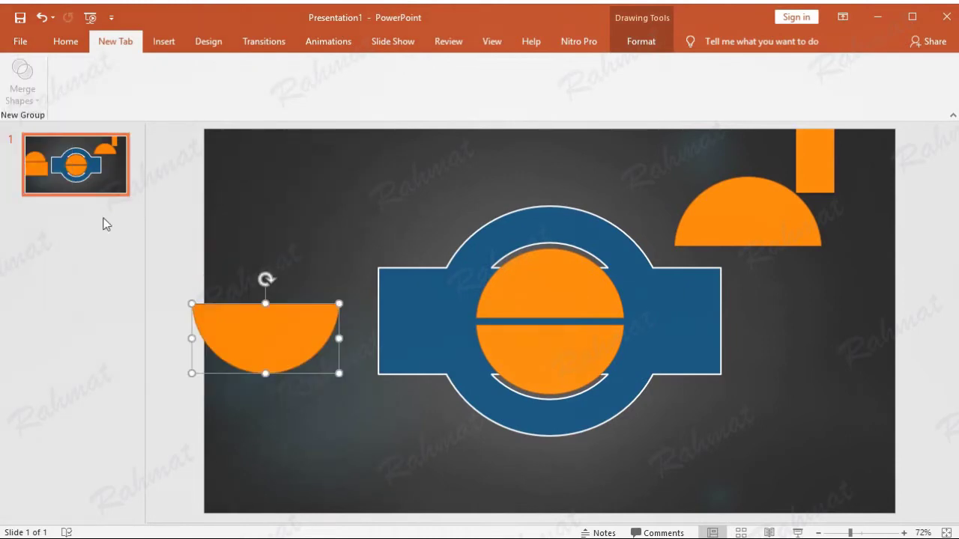
pyautogui.moveTo(256, 344); pyautogui.dragTo(543, 365)
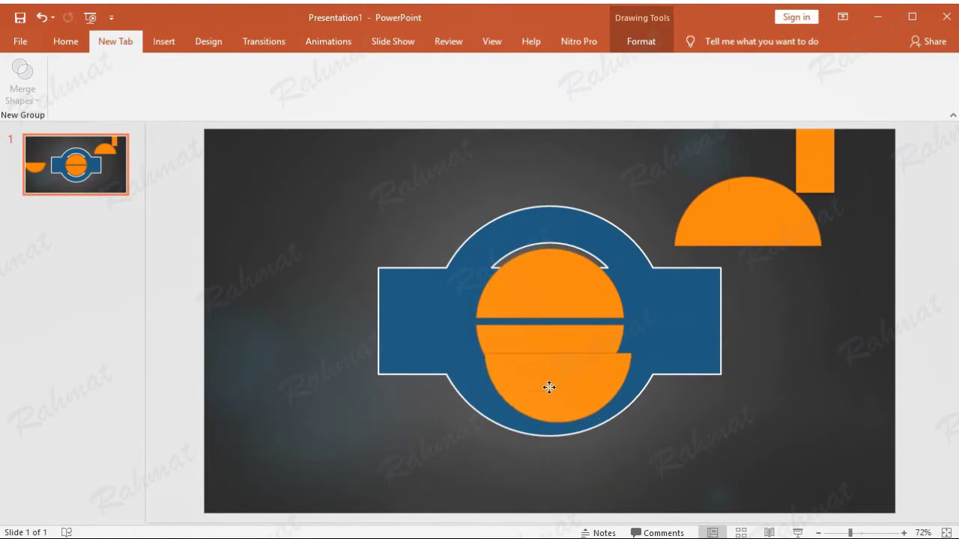
# Fill both half-circles with dark red
pyautogui.moveTo(542, 361); pyautogui.dragTo(770, 321)
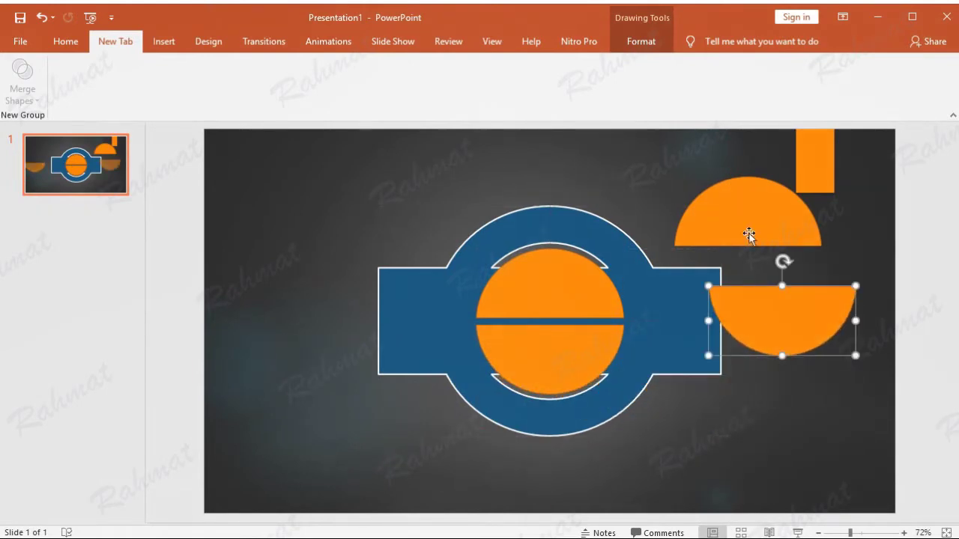
pyautogui.click(741, 192)
pyautogui.keyDown('shift'); pyautogui.click(760, 297); pyautogui.keyUp('shift')
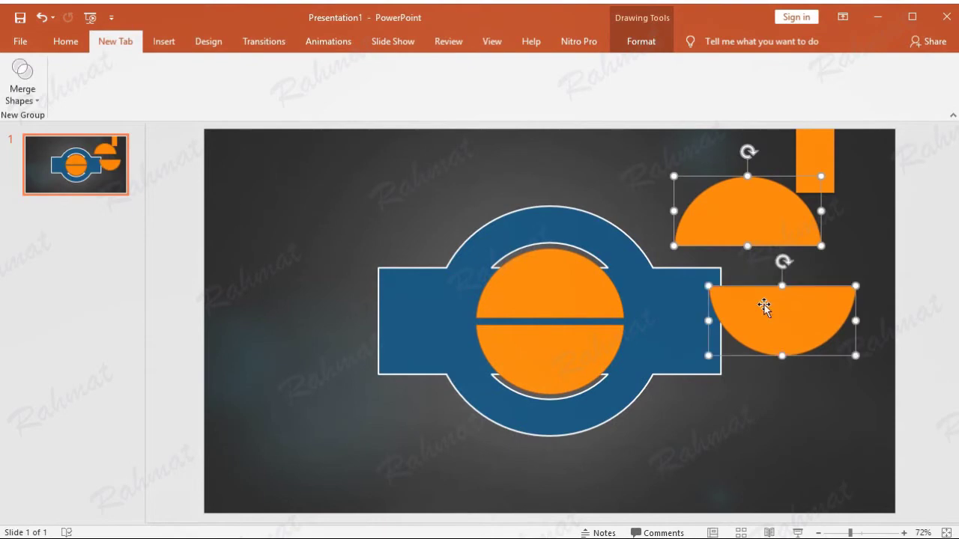
pyautogui.click(633, 54)
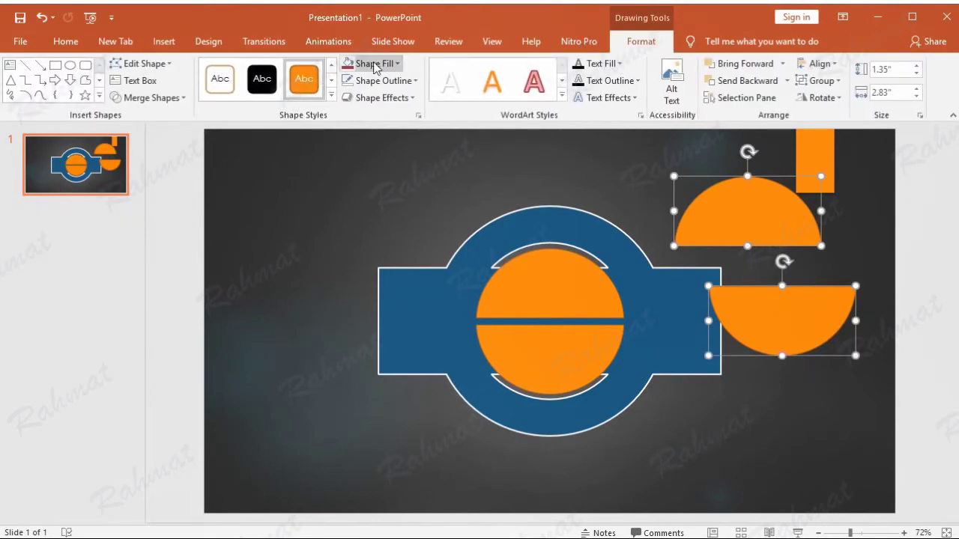
pyautogui.click(395, 64)
pyautogui.click(415, 106)
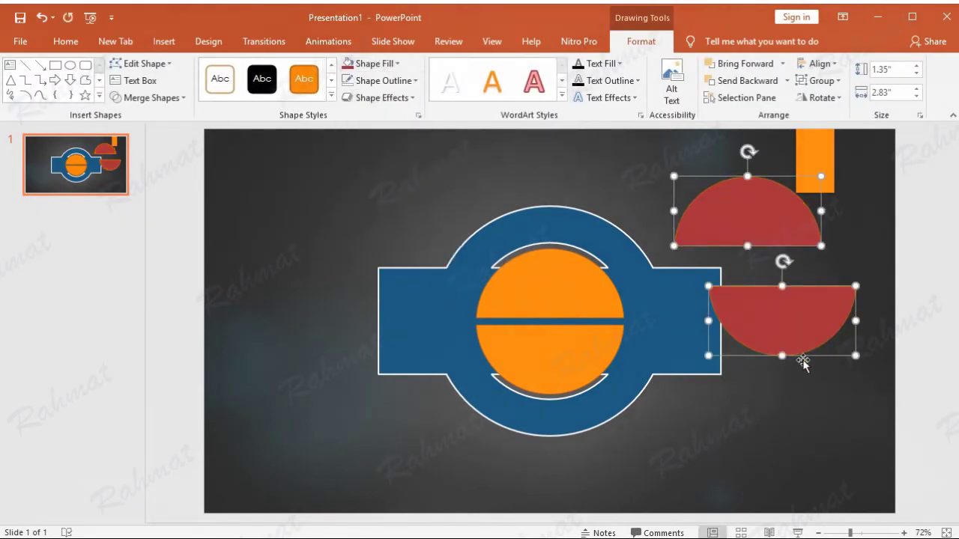
pyautogui.click(802, 364)
# Lay the red halves over the orange circle's upper and lower halves
pyautogui.click(726, 234)
pyautogui.moveTo(725, 234); pyautogui.dragTo(566, 281)
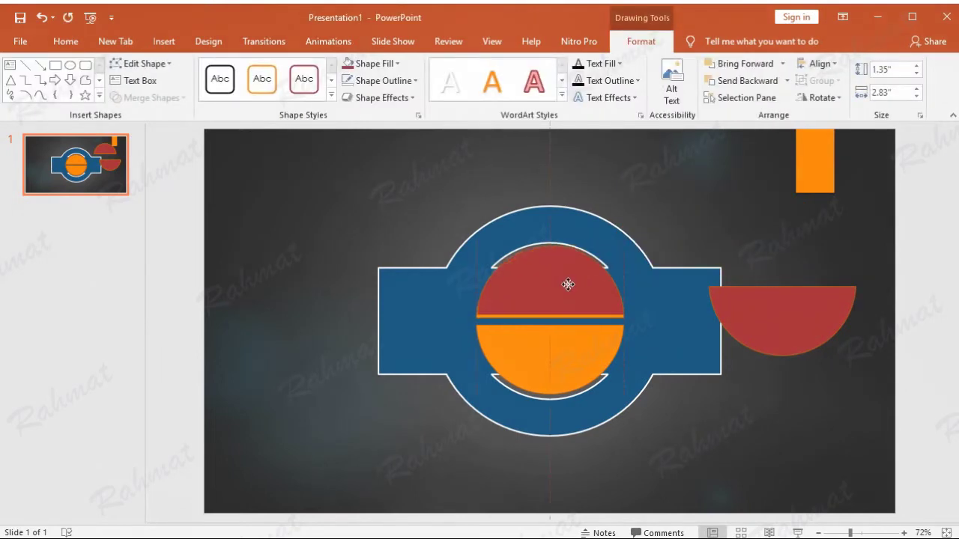
pyautogui.moveTo(566, 283); pyautogui.dragTo(565, 284)
pyautogui.moveTo(775, 315)
pyautogui.mouseDown()
pyautogui.moveTo(548, 358)
pyautogui.moveTo(541, 350)
pyautogui.mouseUp()
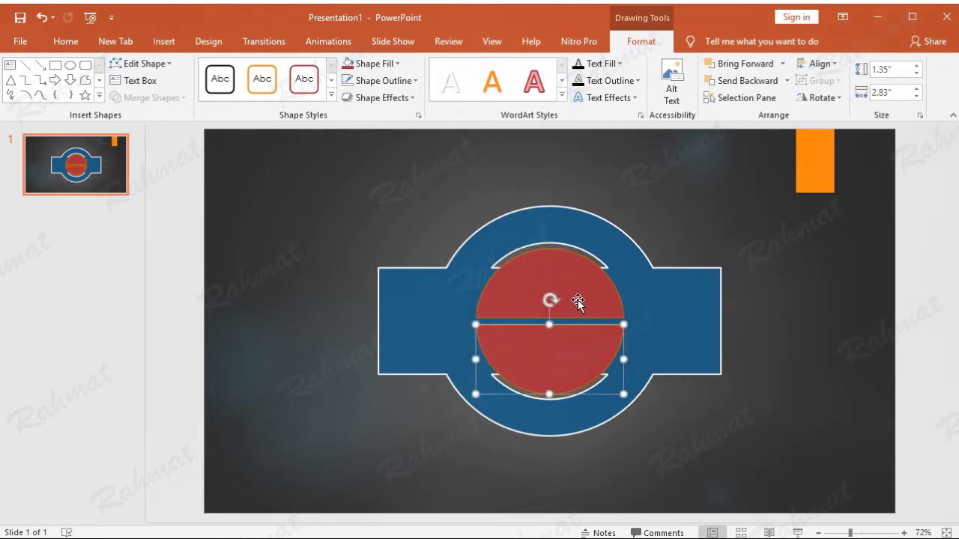
# Send both red half-circles to the back
pyautogui.click(577, 299)
pyautogui.keyDown('shift'); pyautogui.click(575, 338); pyautogui.keyUp('shift')
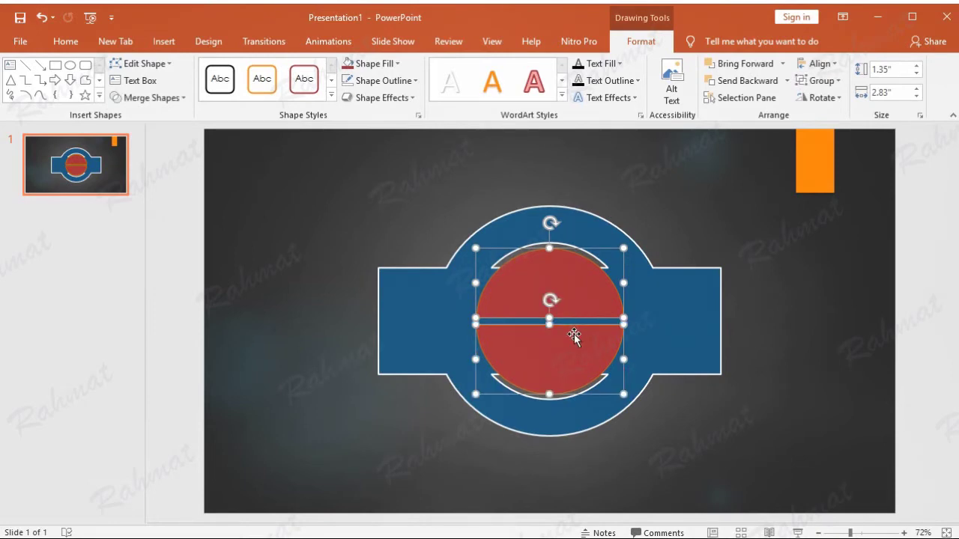
pyautogui.rightClick(576, 341)
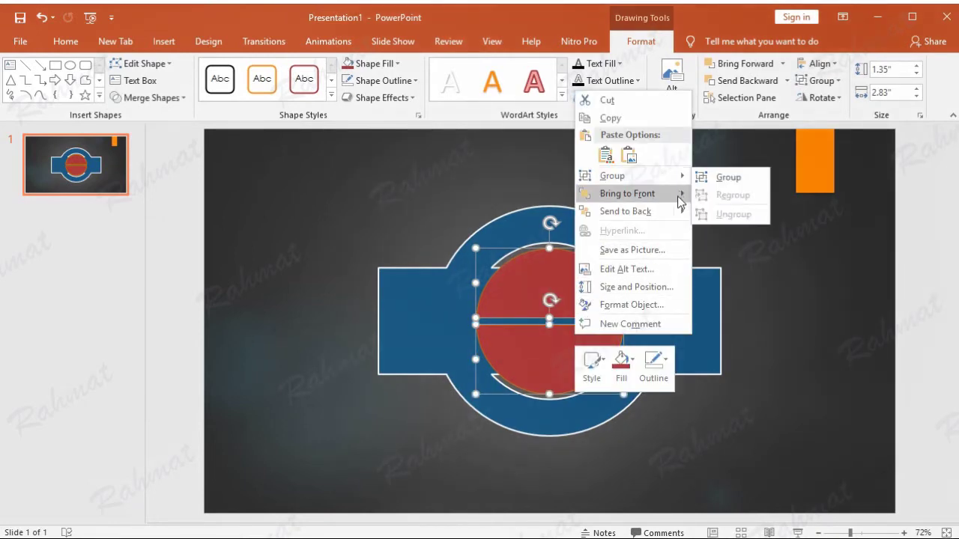
pyautogui.moveTo(676, 213)
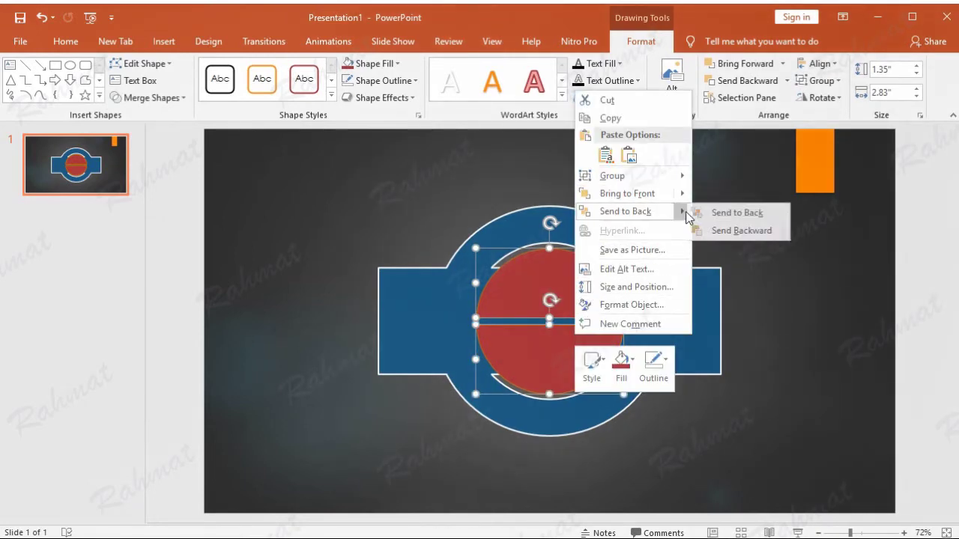
pyautogui.click(716, 213)
# Cut the orange circle from the slide
pyautogui.click(719, 240)
pyautogui.click(554, 306)
pyautogui.rightClick(565, 287)
pyautogui.click(588, 283)
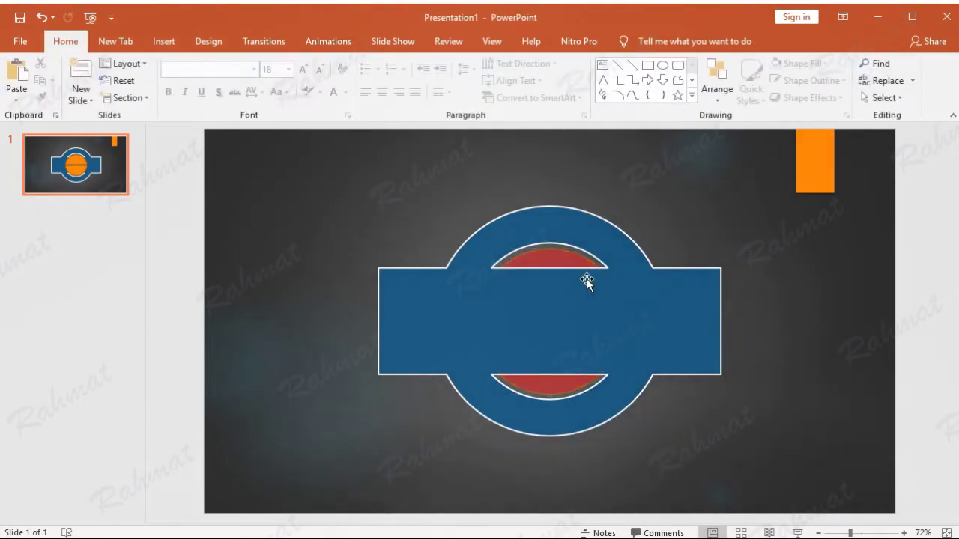
# Bring both red half-circles to the front of the blue roundel
pyautogui.click(569, 261)
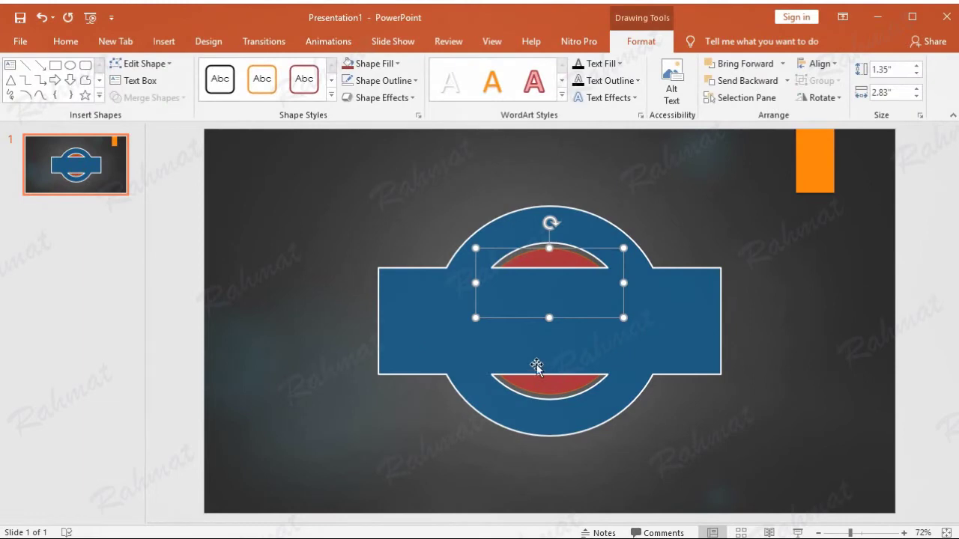
pyautogui.keyDown('shift'); pyautogui.click(550, 387); pyautogui.keyUp('shift')
pyautogui.rightClick(550, 388)
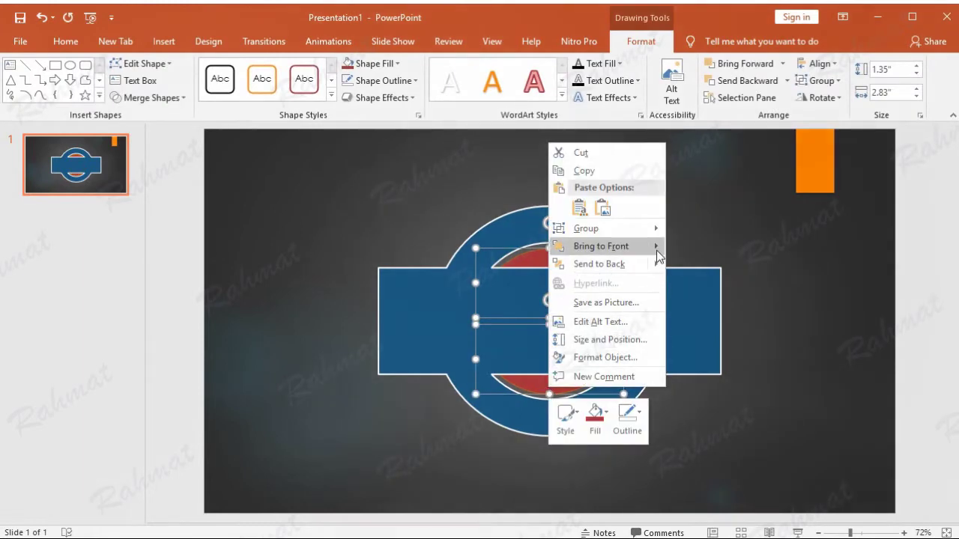
pyautogui.moveTo(655, 244)
pyautogui.click(672, 244)
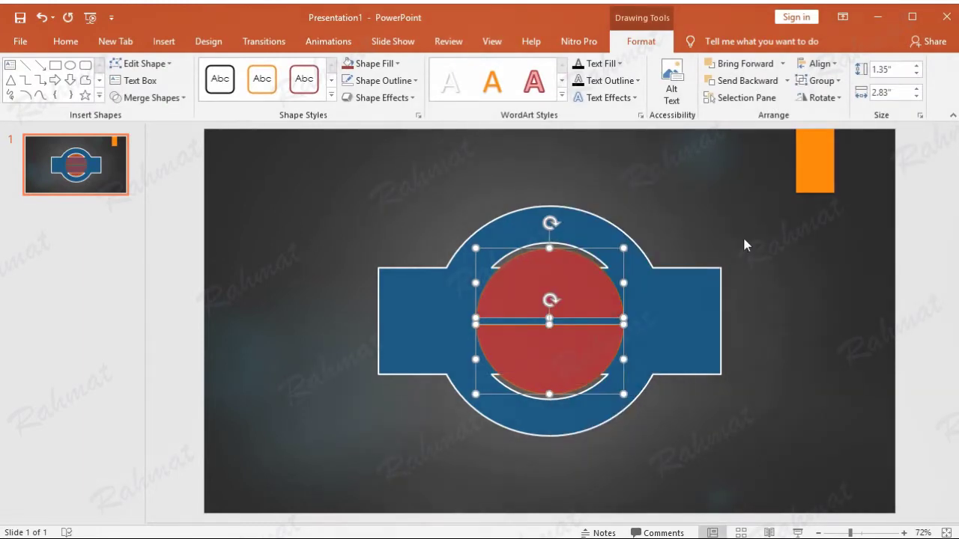
pyautogui.click(746, 232)
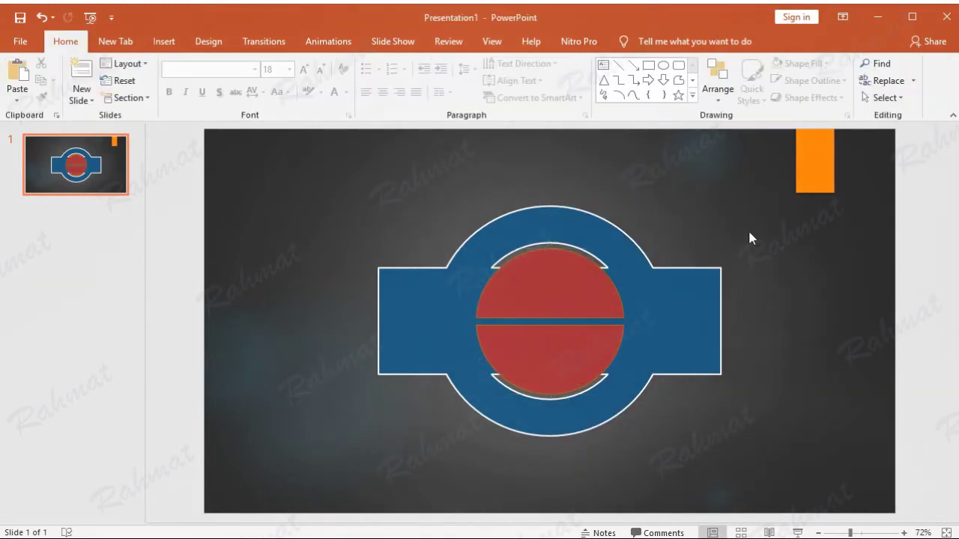
pyautogui.doubleClick(578, 283)
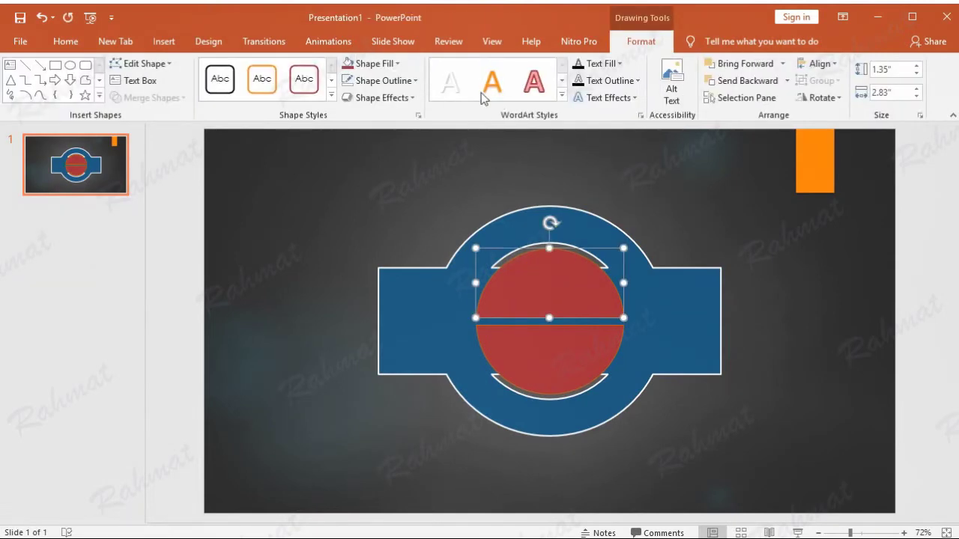
# Give the upper half a shaded dark blue style with no outline and no shadow
pyautogui.click(330, 95)
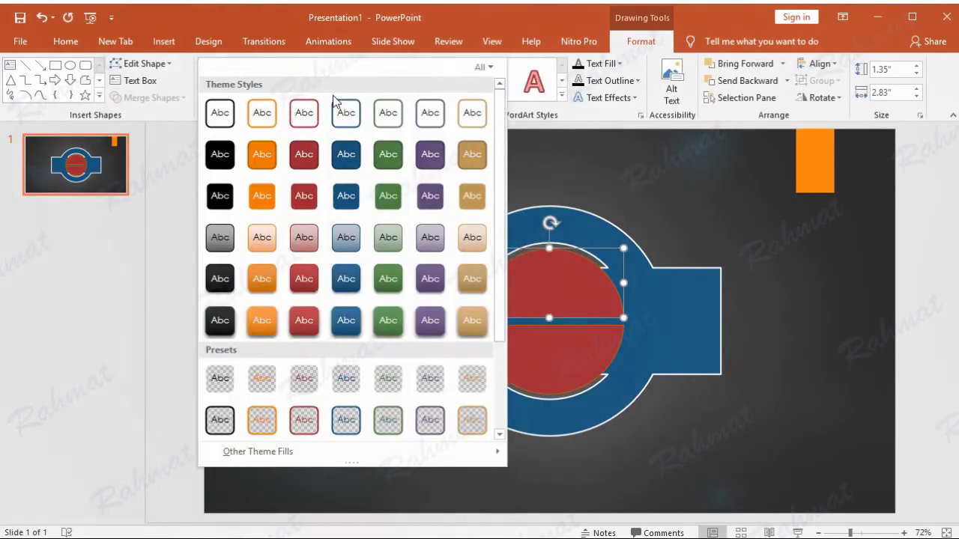
pyautogui.click(345, 289)
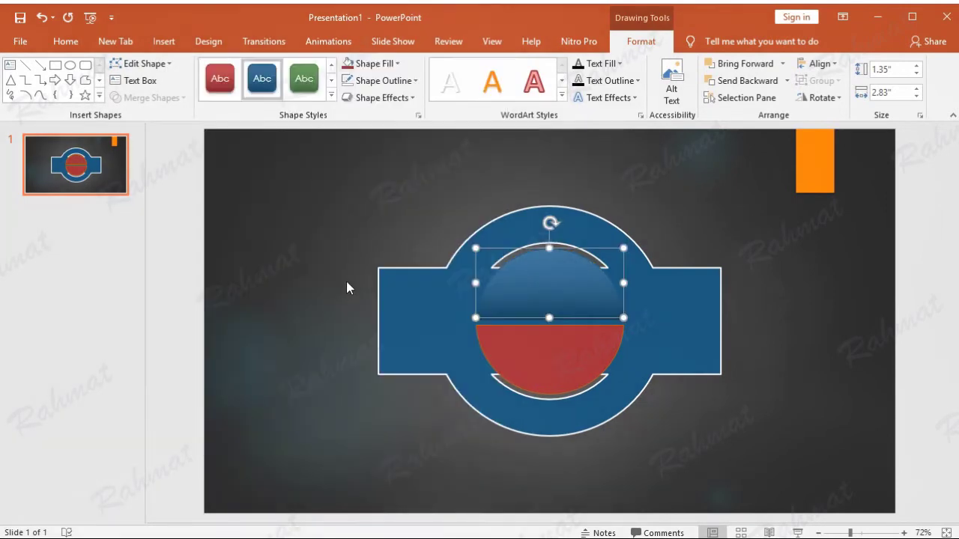
pyautogui.click(408, 82)
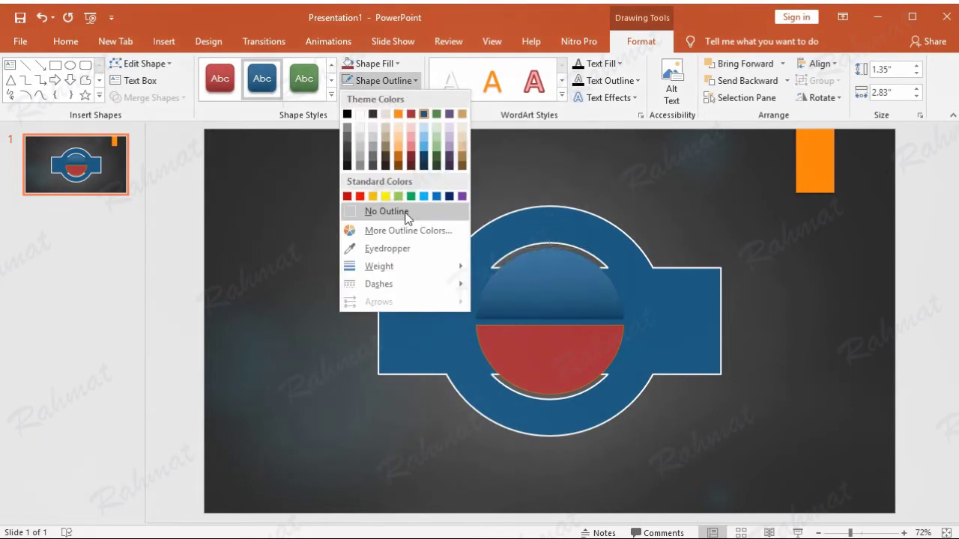
pyautogui.click(386, 212)
pyautogui.click(388, 98)
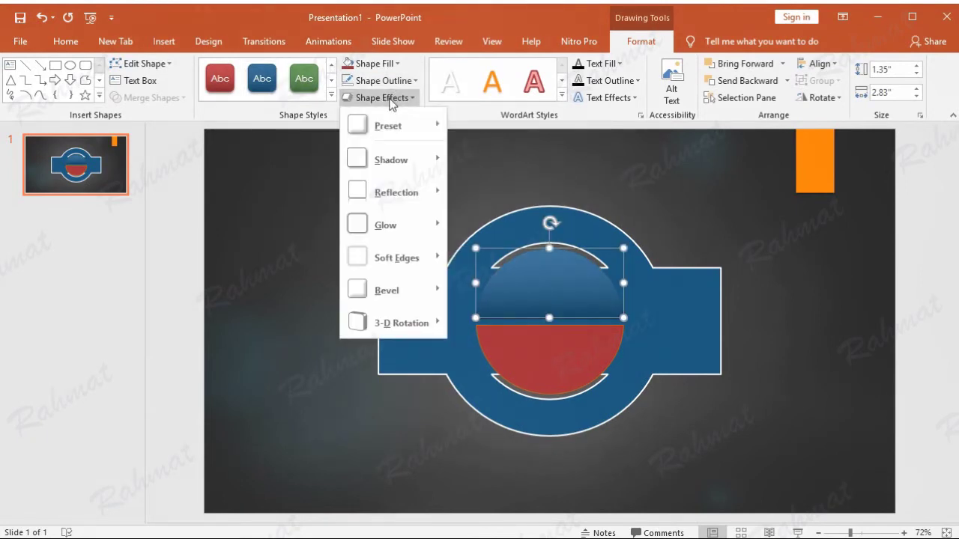
pyautogui.moveTo(405, 159)
pyautogui.click(463, 184)
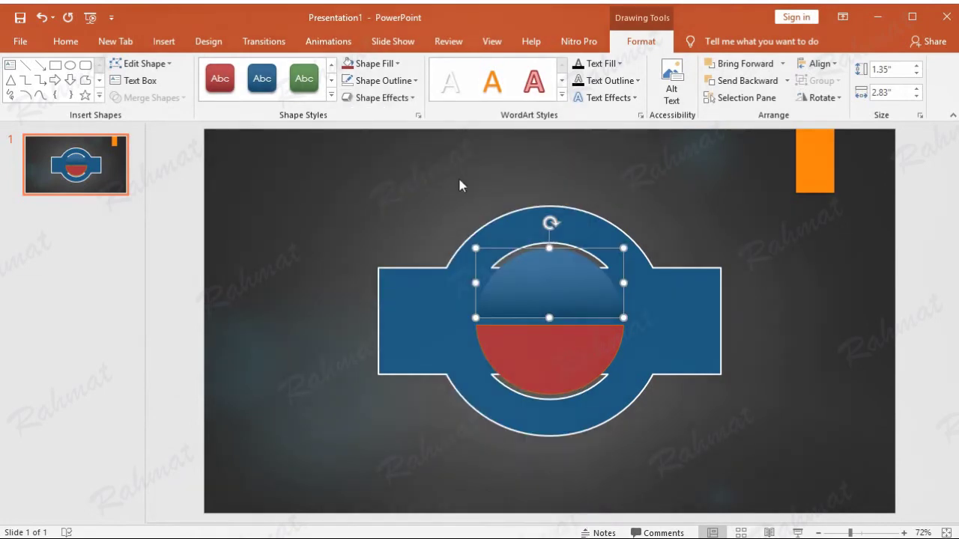
pyautogui.click(881, 274)
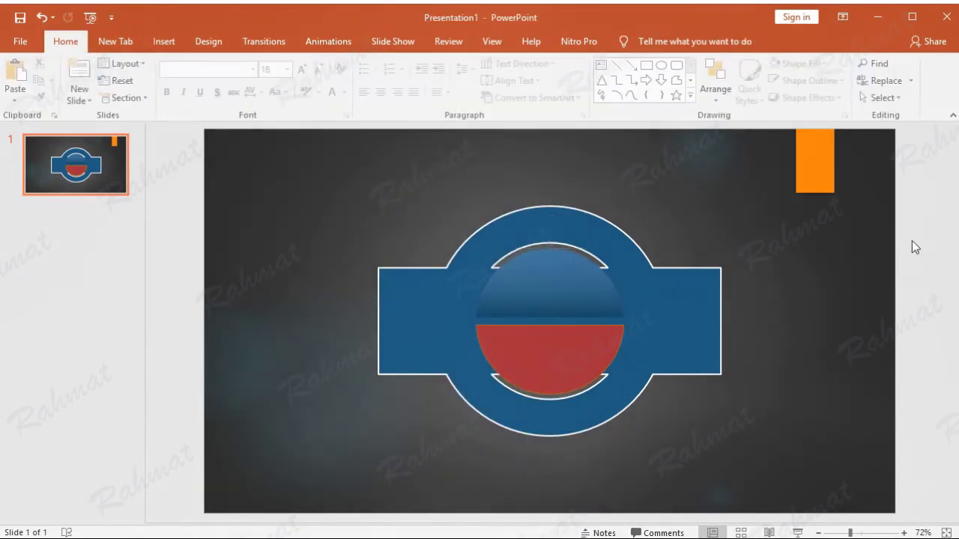
# Restyle the upper half with the Dark Blue, Accent 3 coloured-fill style and no outline
pyautogui.doubleClick(608, 306)
pyautogui.click(337, 99)
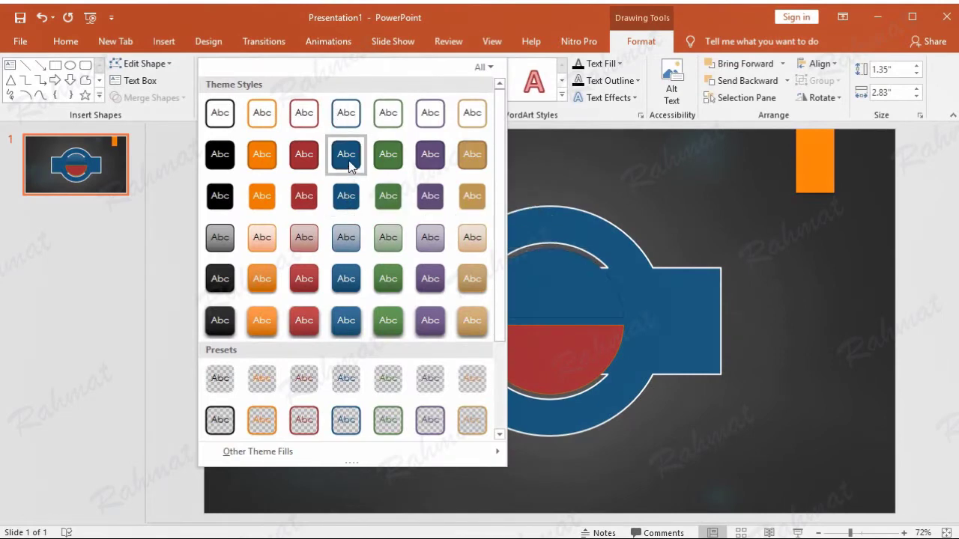
pyautogui.click(350, 209)
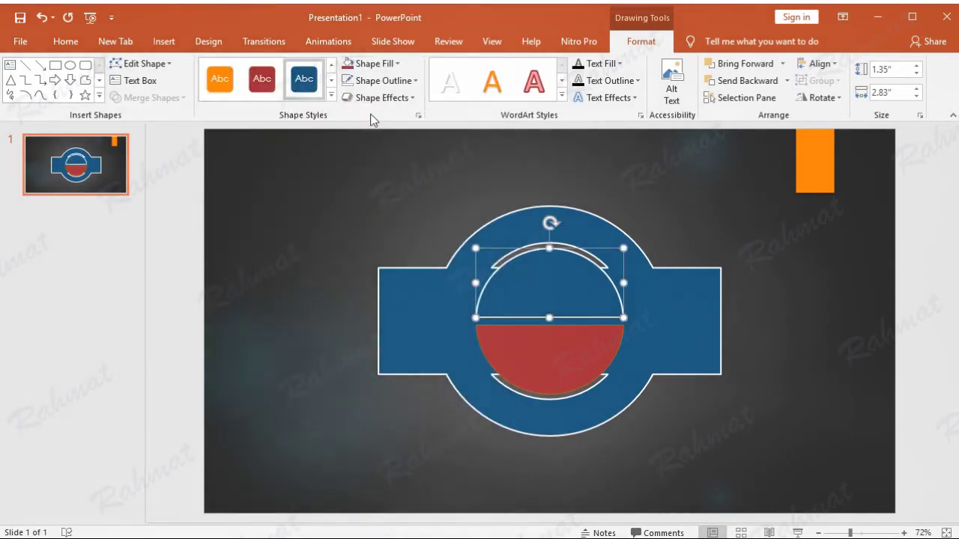
pyautogui.click(382, 80)
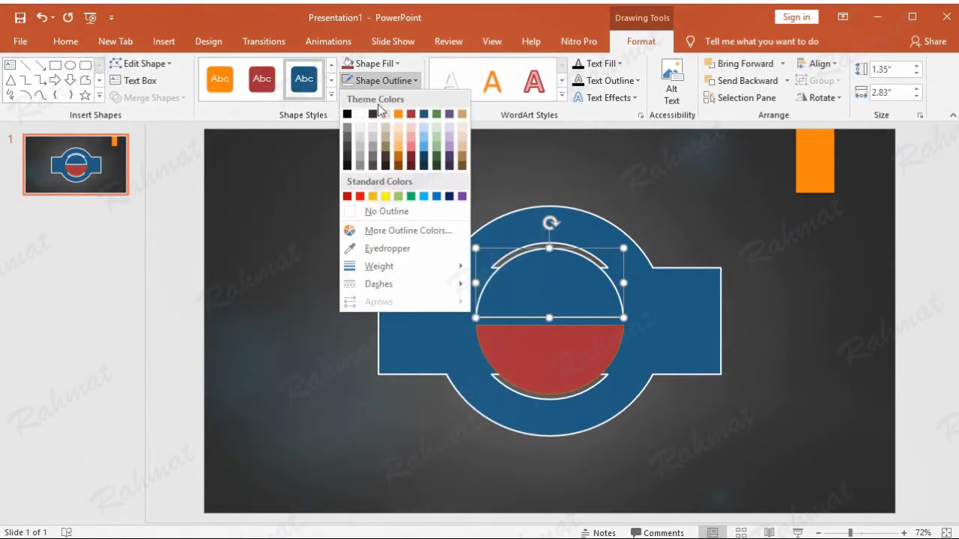
pyautogui.click(396, 215)
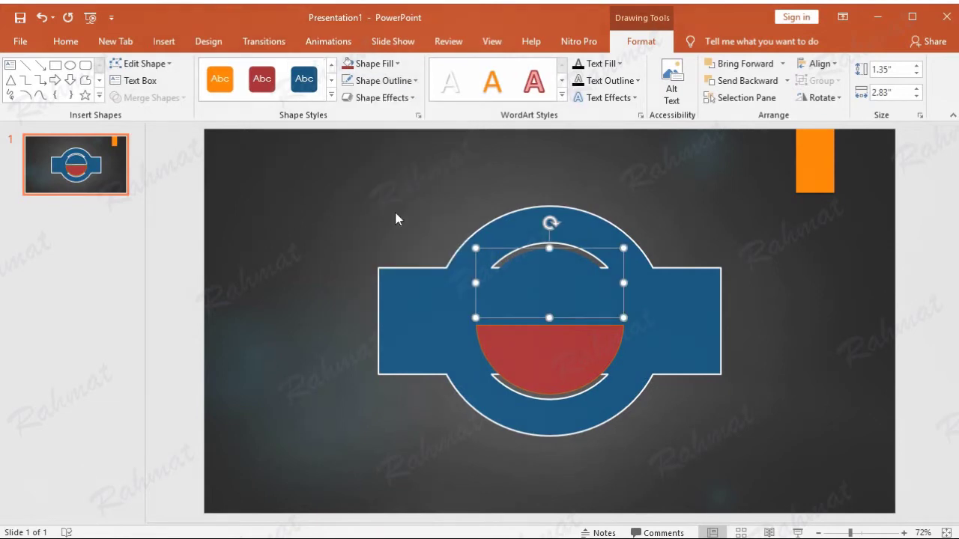
# Apply the light-blue gradient style to the red lower half-circle
pyautogui.click(584, 369)
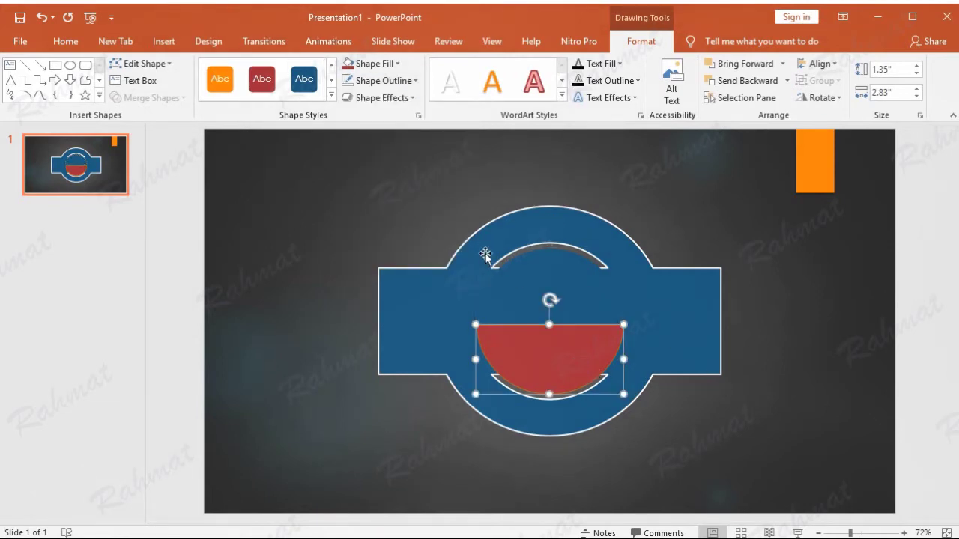
pyautogui.click(331, 98)
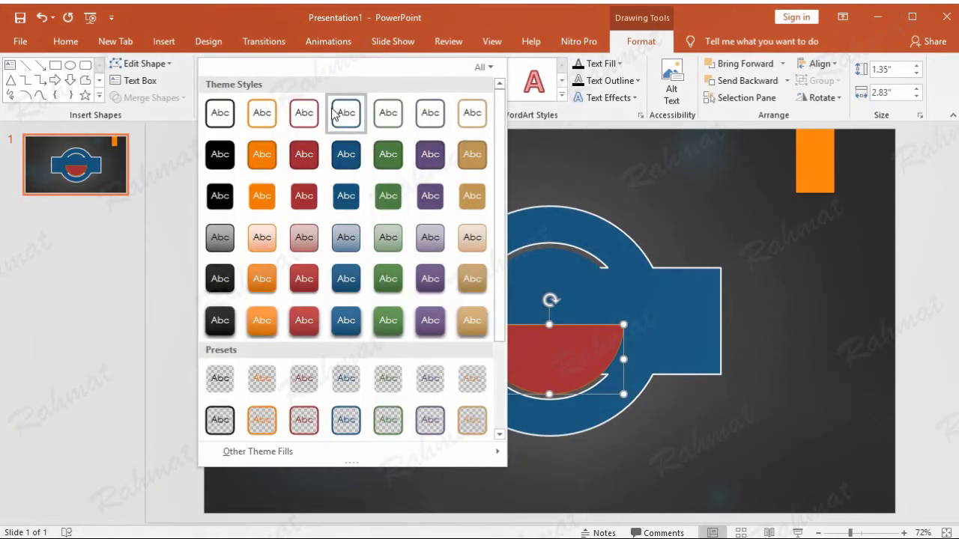
pyautogui.click(346, 237)
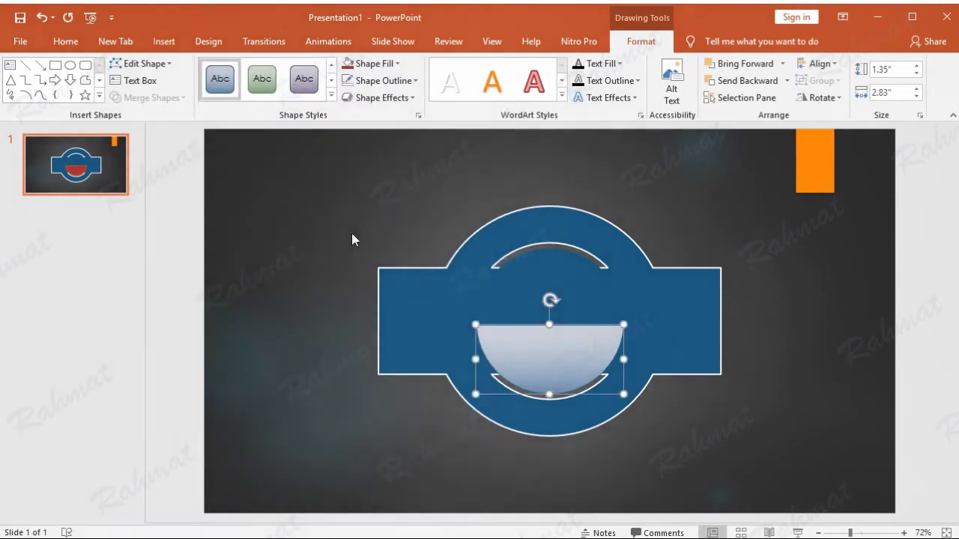
pyautogui.click(771, 237)
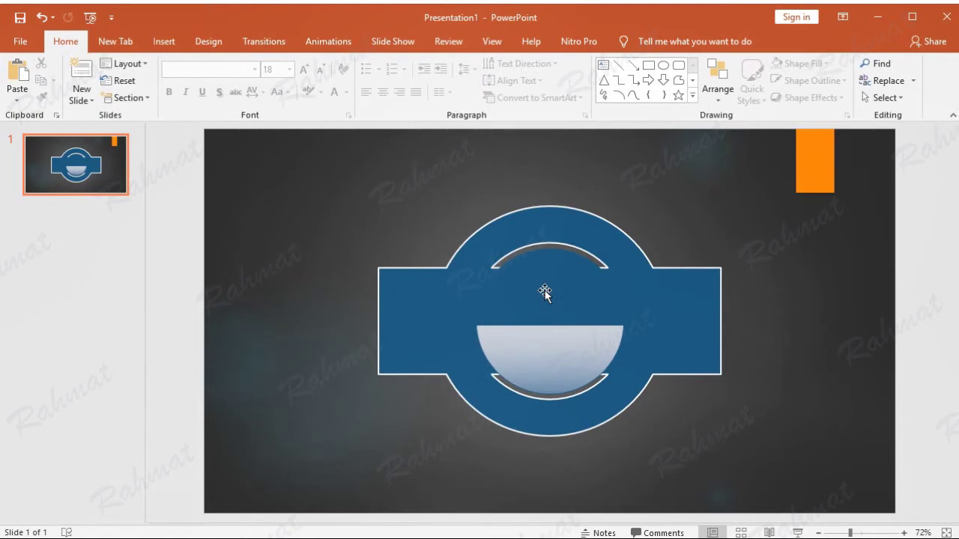
# Draw an oval sized 3.06 by 3.06 inches and centre it on the blue roundel
pyautogui.click(165, 42)
pyautogui.click(220, 93)
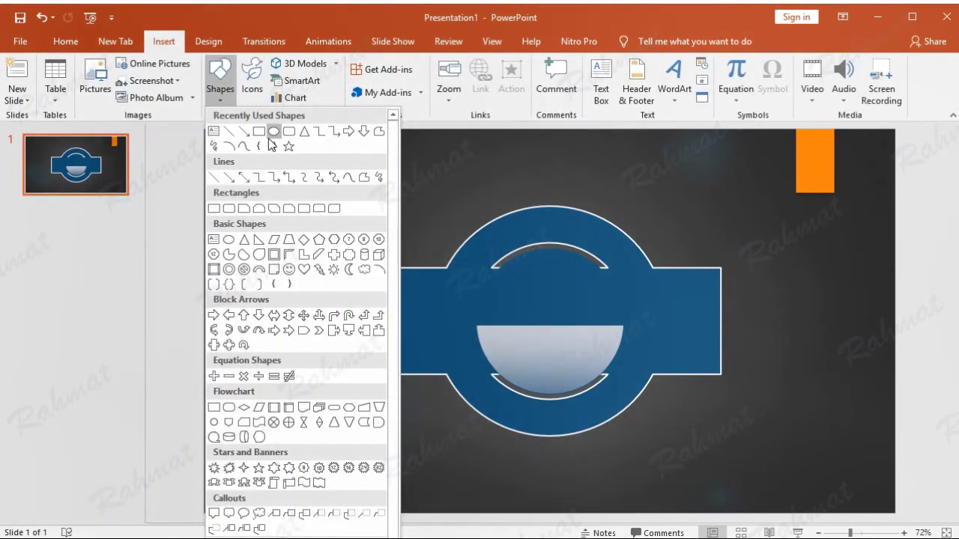
pyautogui.click(231, 240)
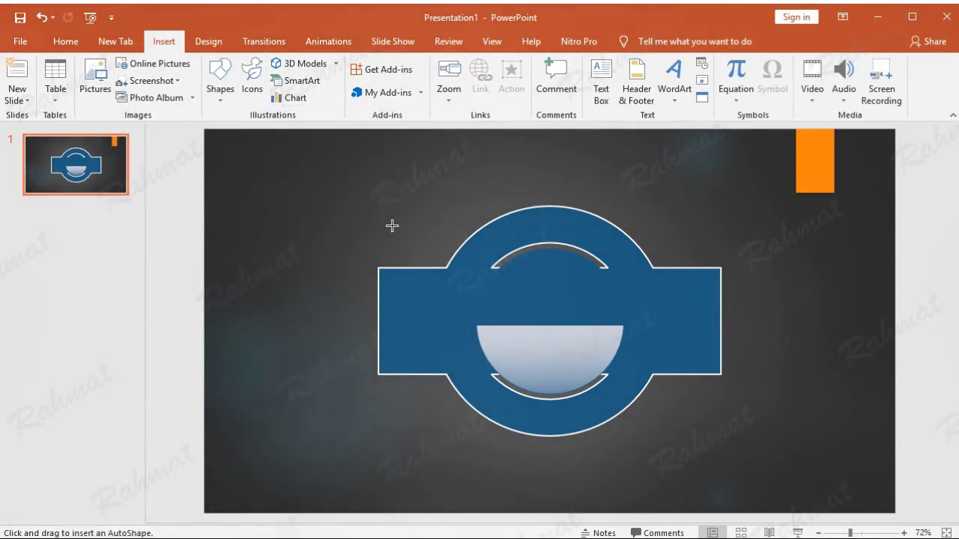
pyautogui.moveTo(394, 200); pyautogui.dragTo(479, 284)
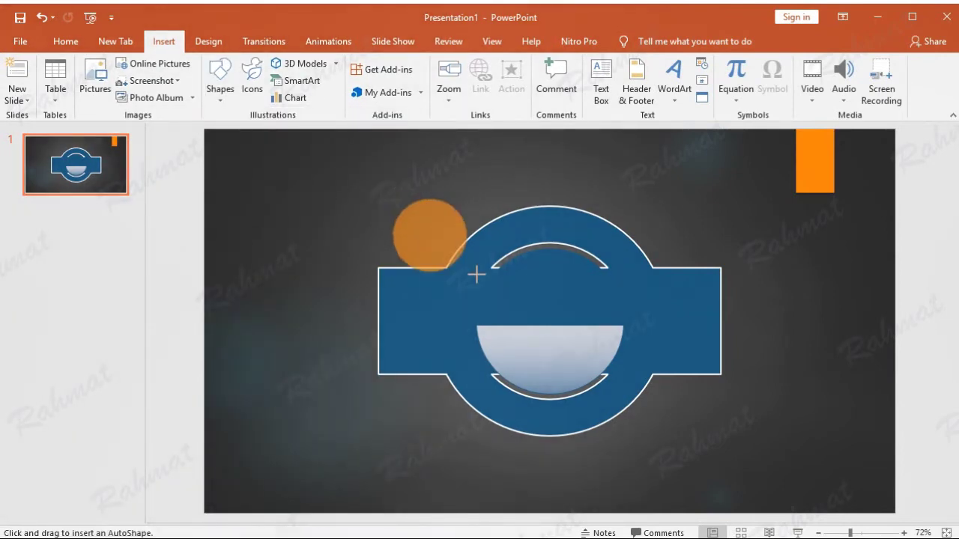
pyautogui.click(901, 67)
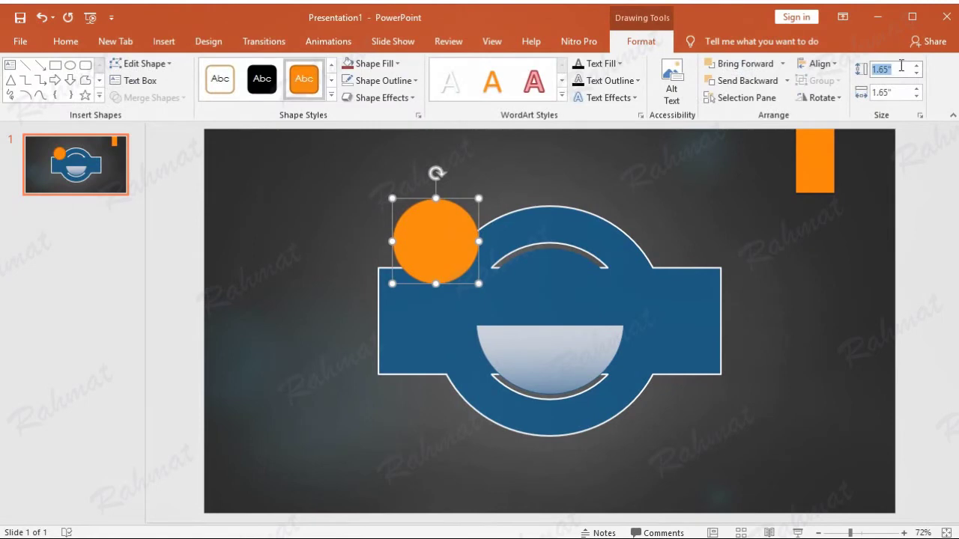
pyautogui.write('3.06')
pyautogui.click(893, 91)
pyautogui.write('3')
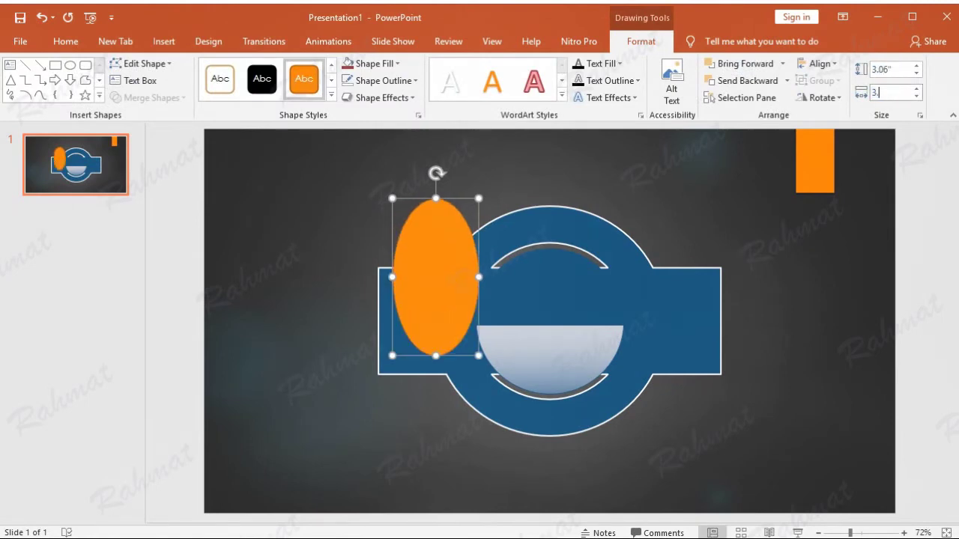
pyautogui.press('Return')
pyautogui.moveTo(445, 275)
pyautogui.mouseDown()
pyautogui.moveTo(514, 319)
pyautogui.moveTo(515, 309)
pyautogui.mouseUp()
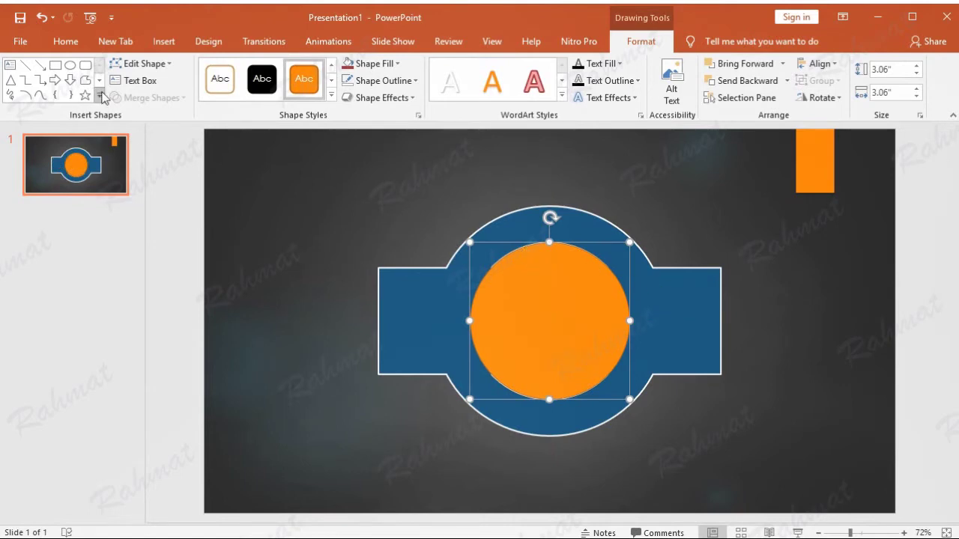
pyautogui.click(164, 41)
# Draw a rectangle sized 0.97 by 4.46 inches
pyautogui.click(220, 105)
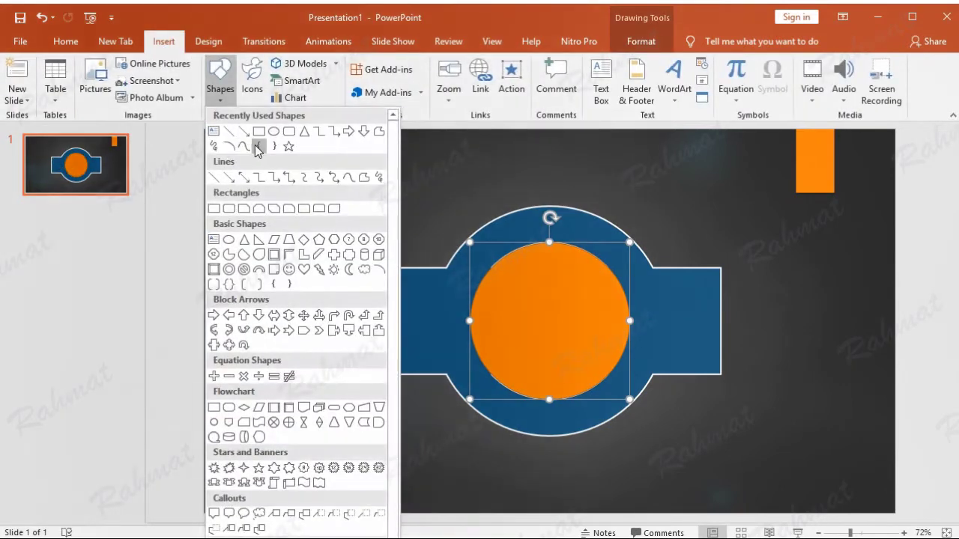
pyautogui.click(218, 209)
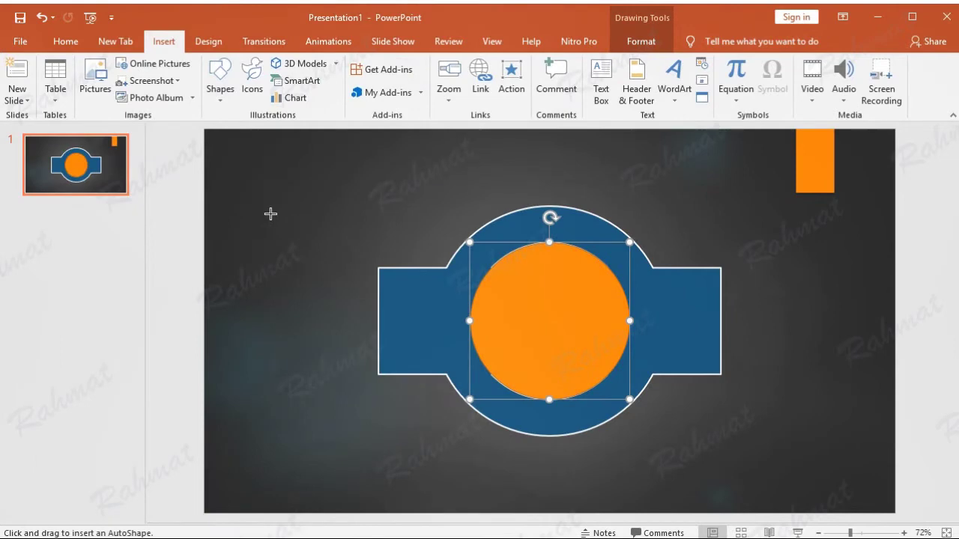
pyautogui.moveTo(270, 213); pyautogui.dragTo(370, 248)
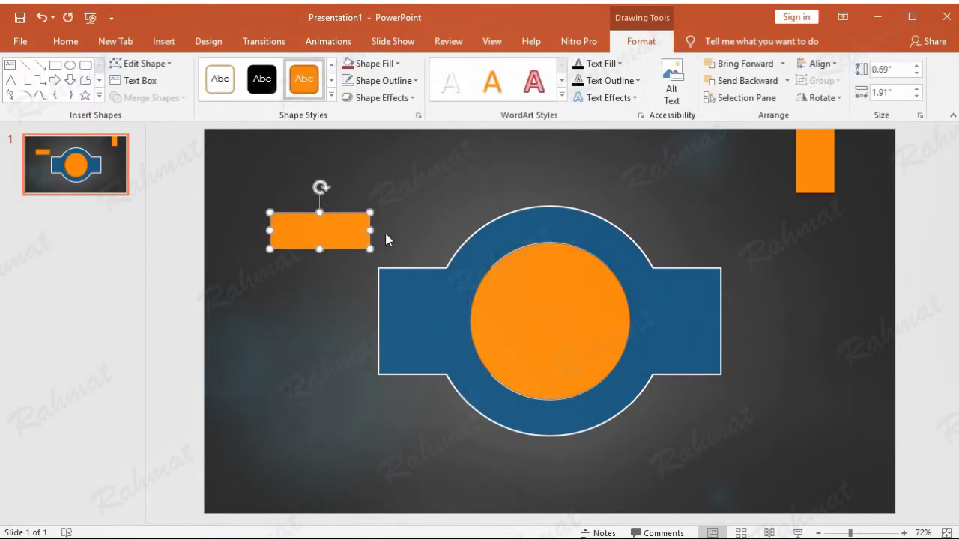
pyautogui.click(896, 71)
pyautogui.write('0')
pyautogui.click(895, 94)
pyautogui.write('4.46')
pyautogui.press('Return')
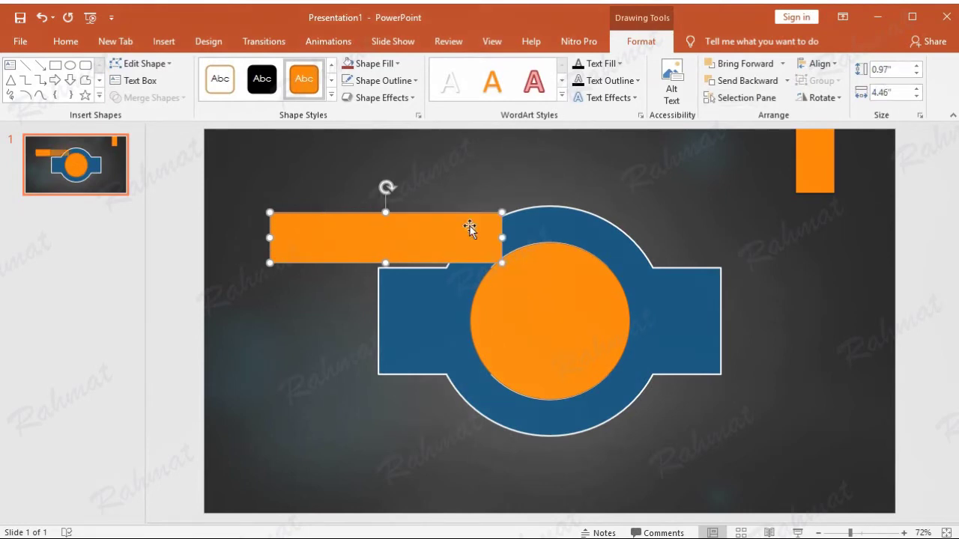
# Fill the bar dark red, centre it across the orange circle, and select both shapes
pyautogui.click(394, 66)
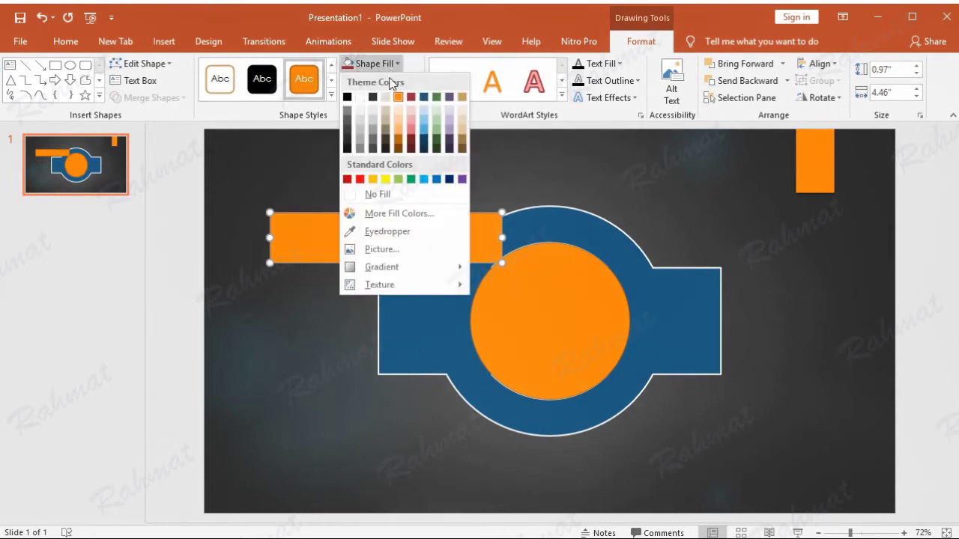
pyautogui.click(411, 96)
pyautogui.moveTo(416, 223); pyautogui.dragTo(592, 301)
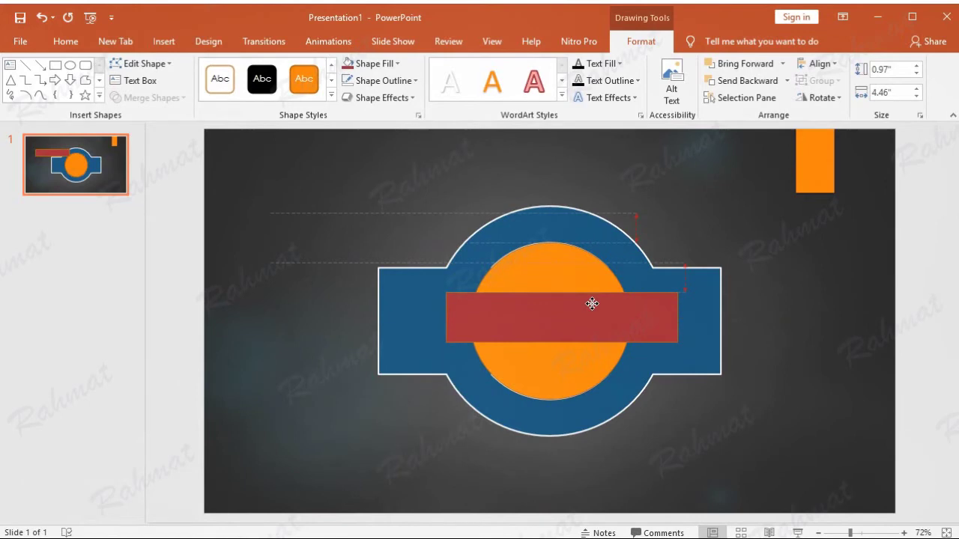
pyautogui.moveTo(592, 304); pyautogui.dragTo(584, 306)
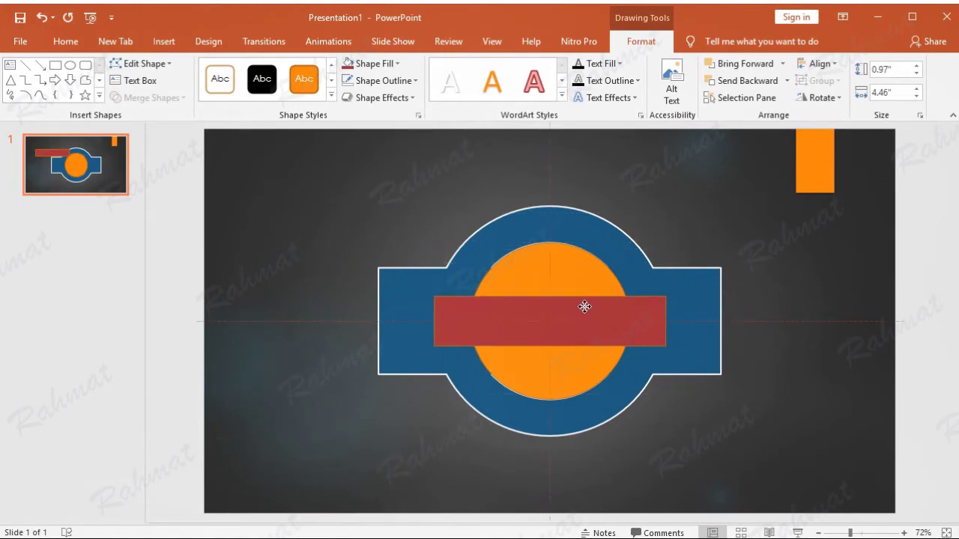
pyautogui.click(573, 262)
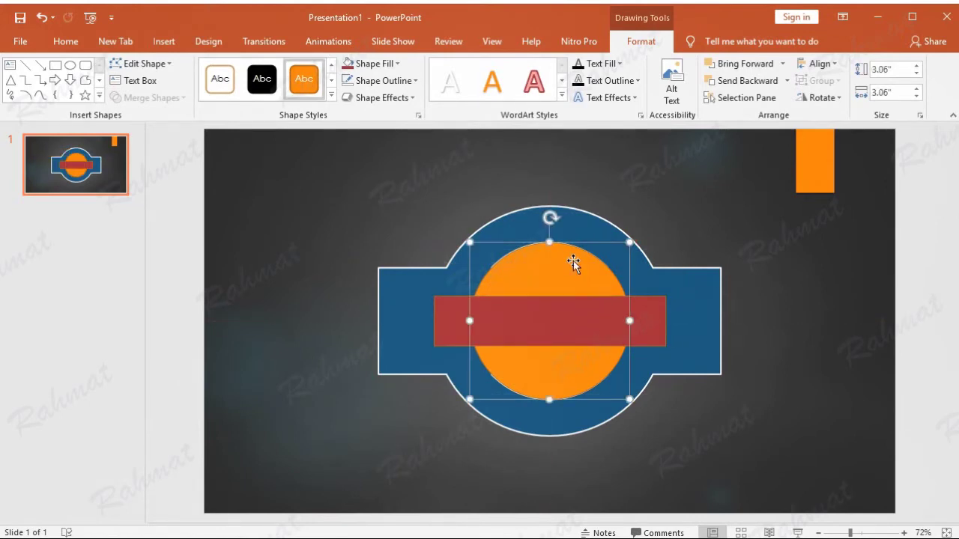
pyautogui.keyDown('shift'); pyautogui.click(647, 319); pyautogui.keyUp('shift')
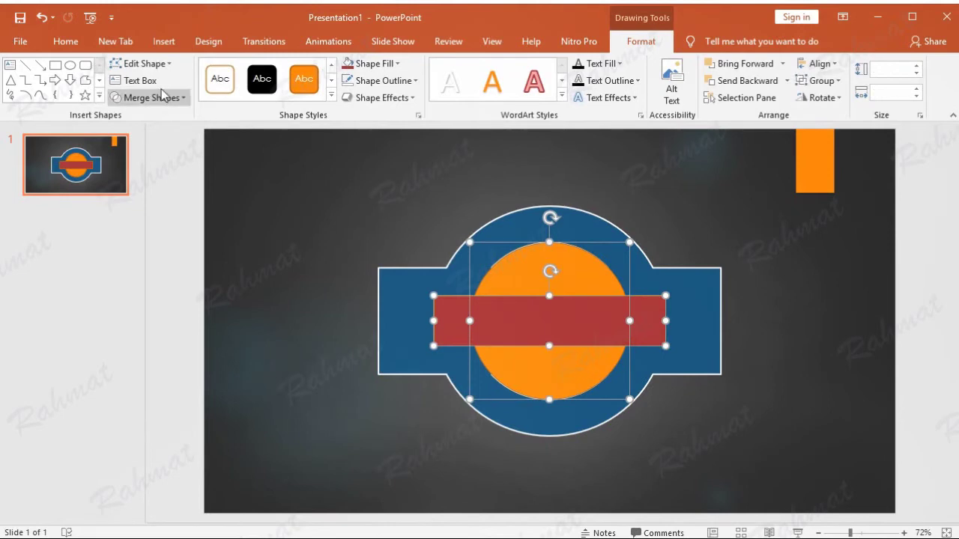
# Intersect the circle and bar, keeping only their overlapping band
pyautogui.click(127, 47)
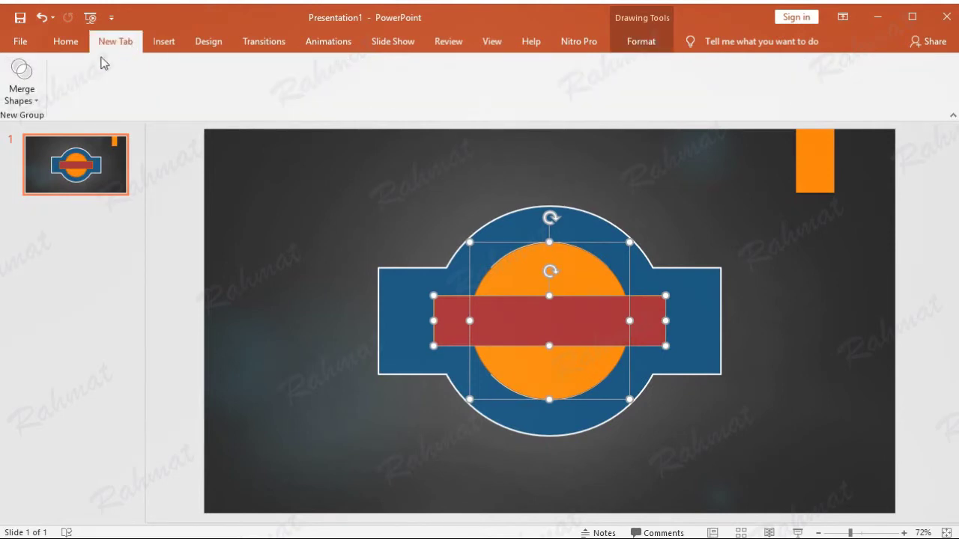
pyautogui.click(34, 97)
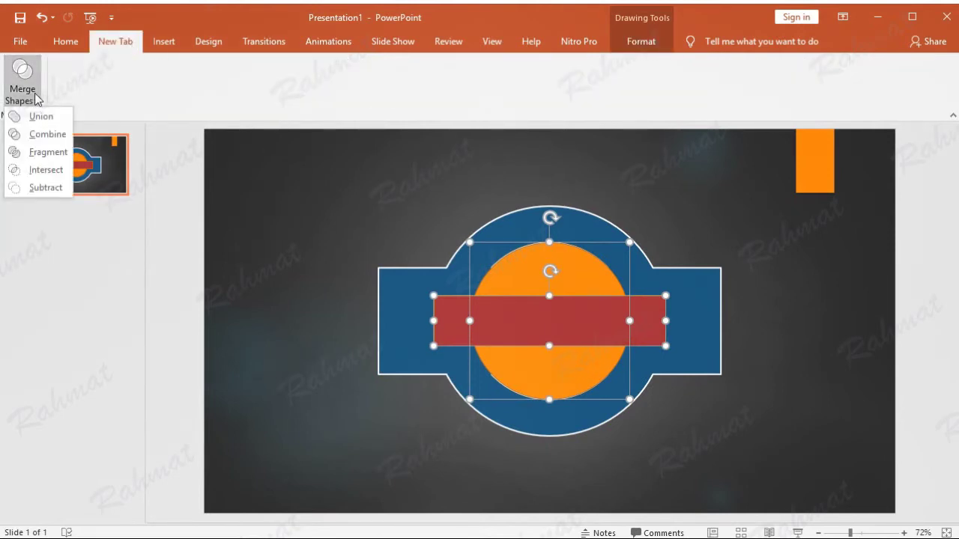
pyautogui.click(42, 177)
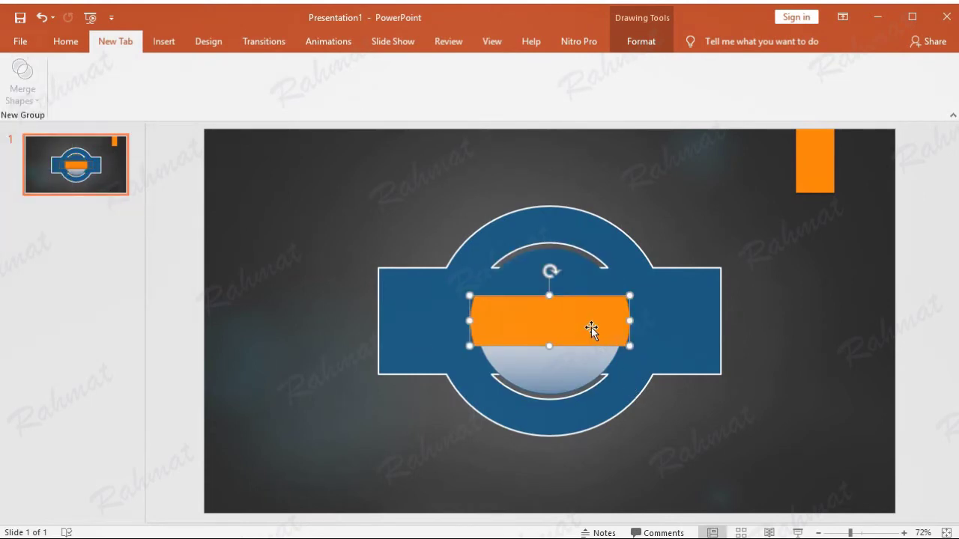
# Fill the band white and remove its outline
pyautogui.click(644, 39)
pyautogui.click(375, 64)
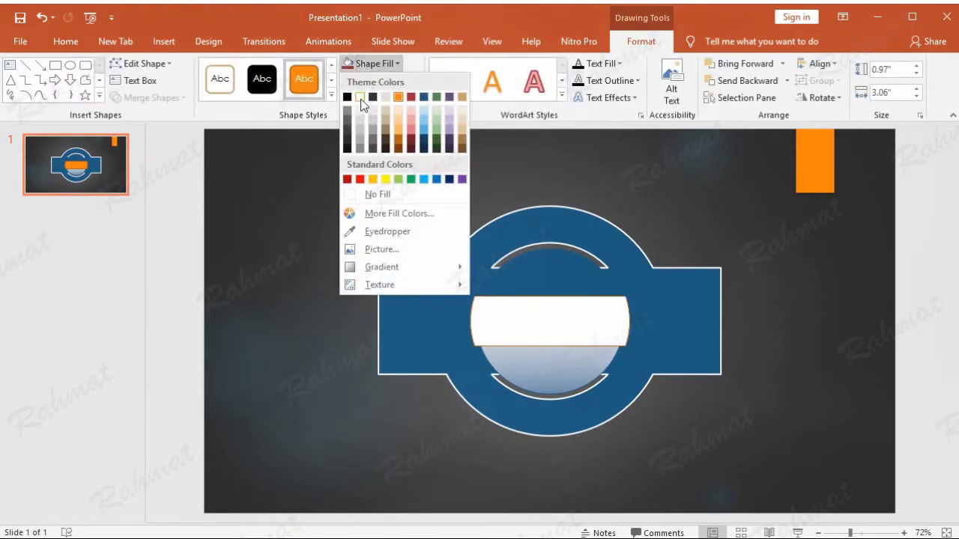
pyautogui.click(360, 97)
pyautogui.click(383, 80)
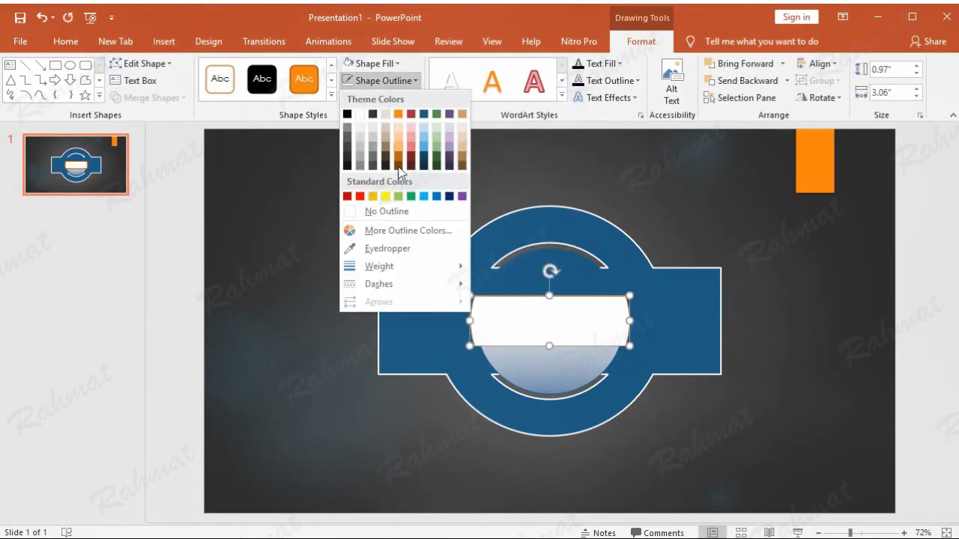
pyautogui.click(407, 214)
pyautogui.click(910, 238)
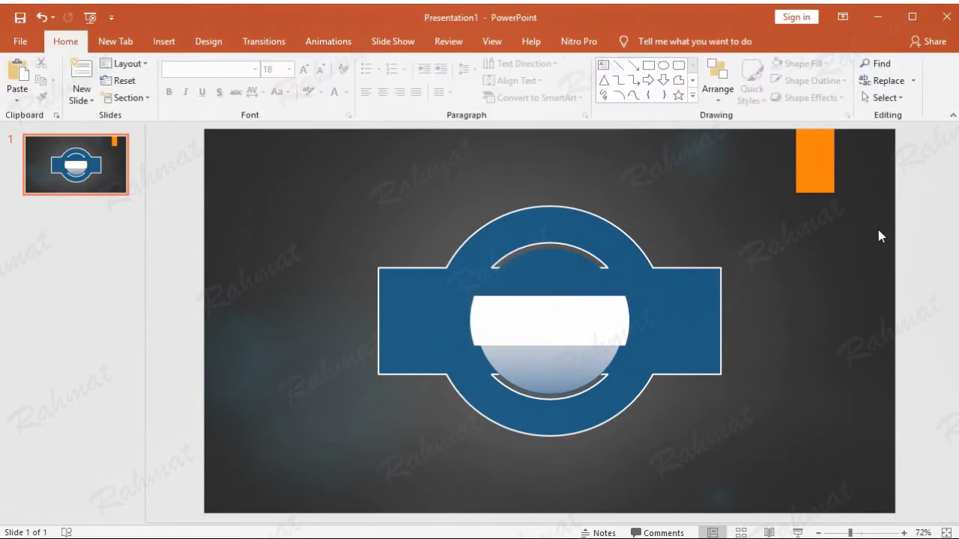
pyautogui.click(171, 45)
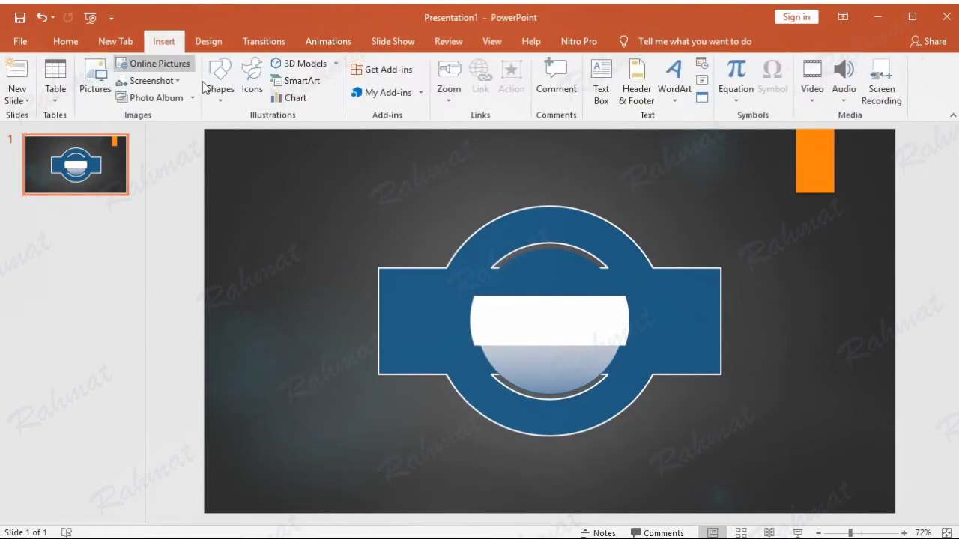
# Draw a dark blue 0.97 by 4.46 inch rectangle with no outline
pyautogui.click(219, 97)
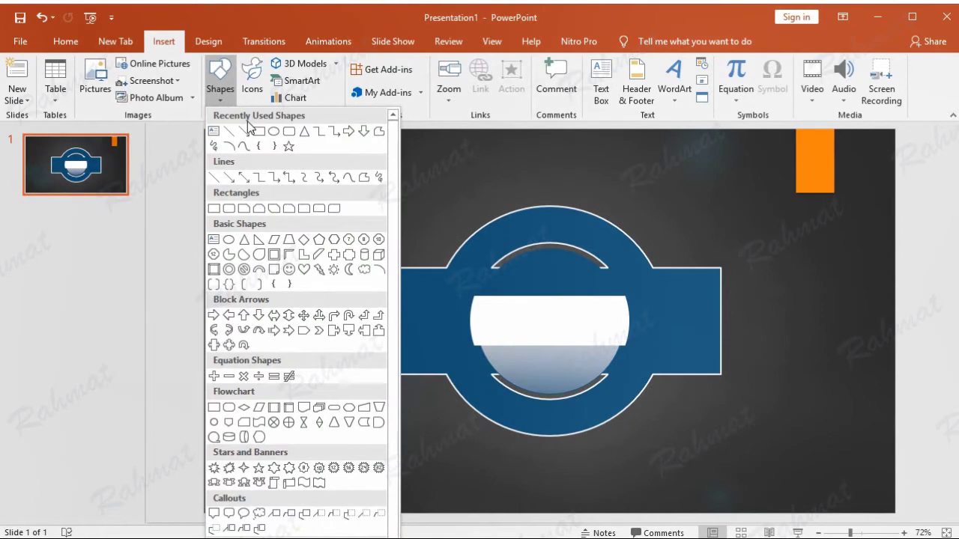
pyautogui.click(213, 208)
pyautogui.moveTo(307, 209); pyautogui.dragTo(411, 258)
pyautogui.click(893, 67)
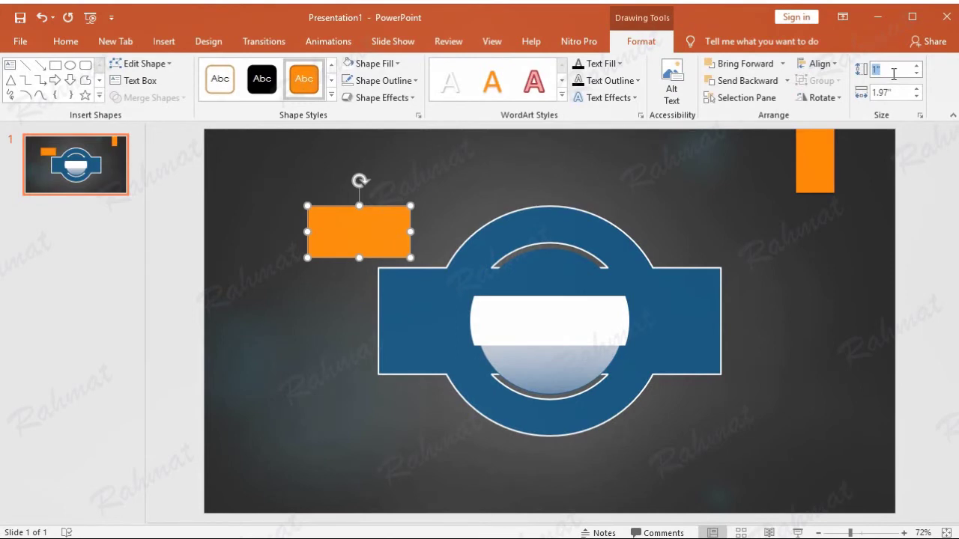
pyautogui.write('0.97')
pyautogui.click(898, 91)
pyautogui.write('4.46')
pyautogui.press('Return')
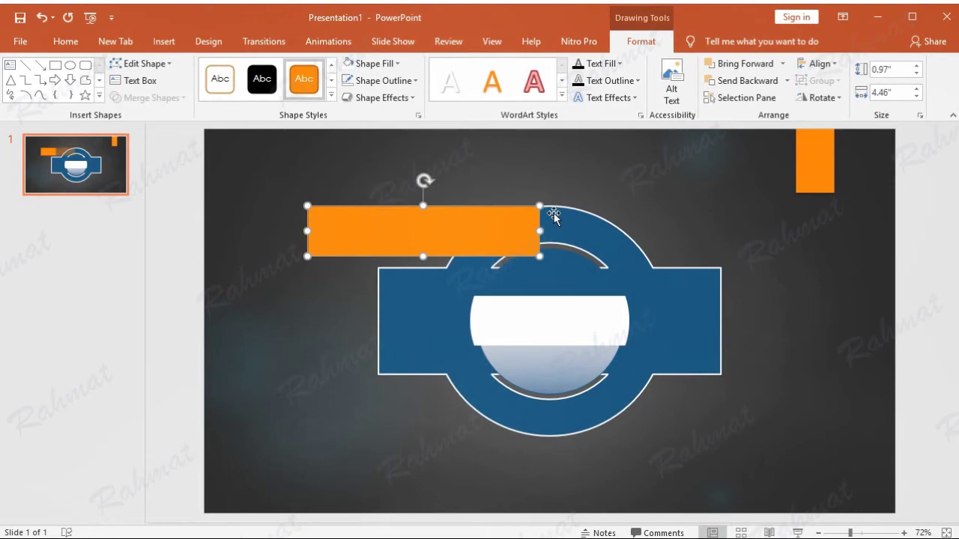
pyautogui.click(396, 66)
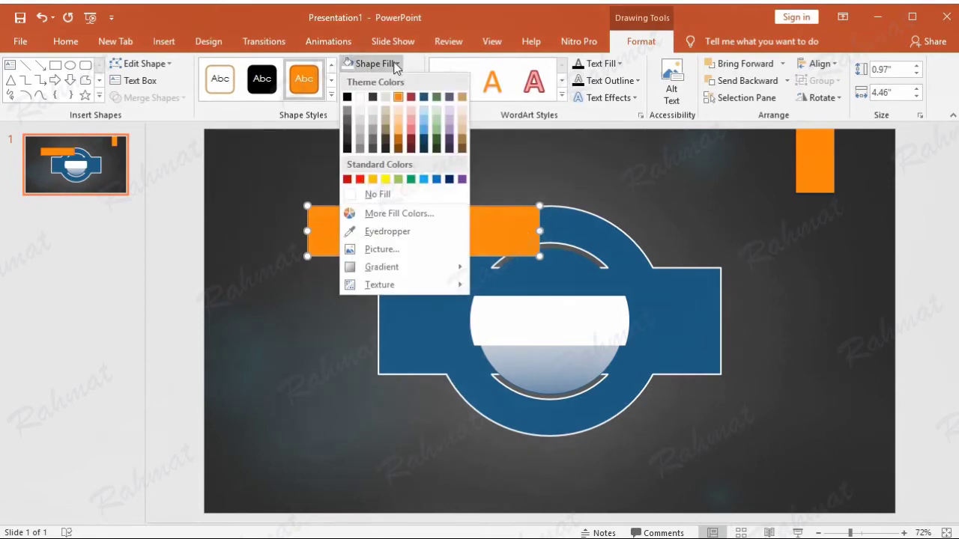
pyautogui.click(416, 99)
pyautogui.click(414, 80)
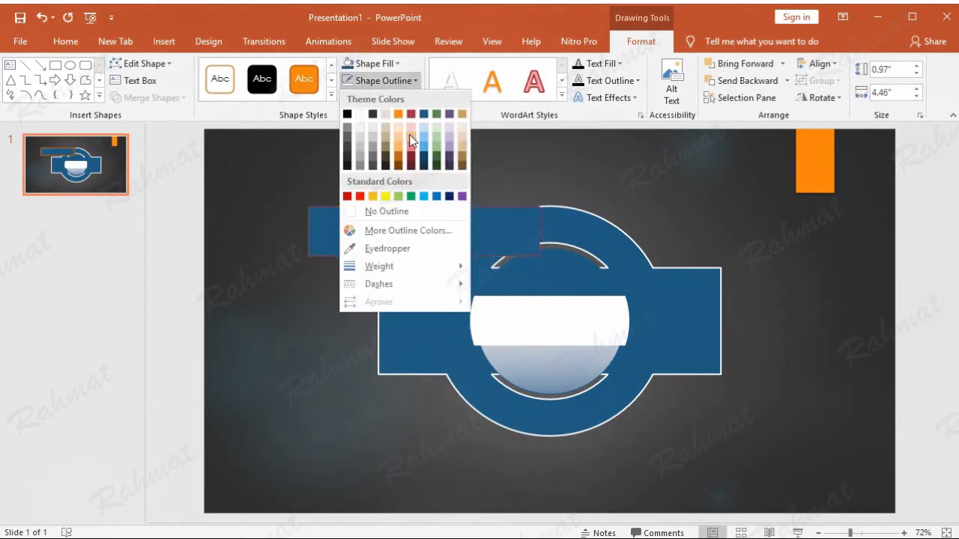
pyautogui.click(387, 211)
# Bring the white bar in front of the blue rectangle, then move the rectangle to the top right
pyautogui.moveTo(482, 247); pyautogui.dragTo(529, 339)
pyautogui.click(621, 318)
pyautogui.rightClick(620, 312)
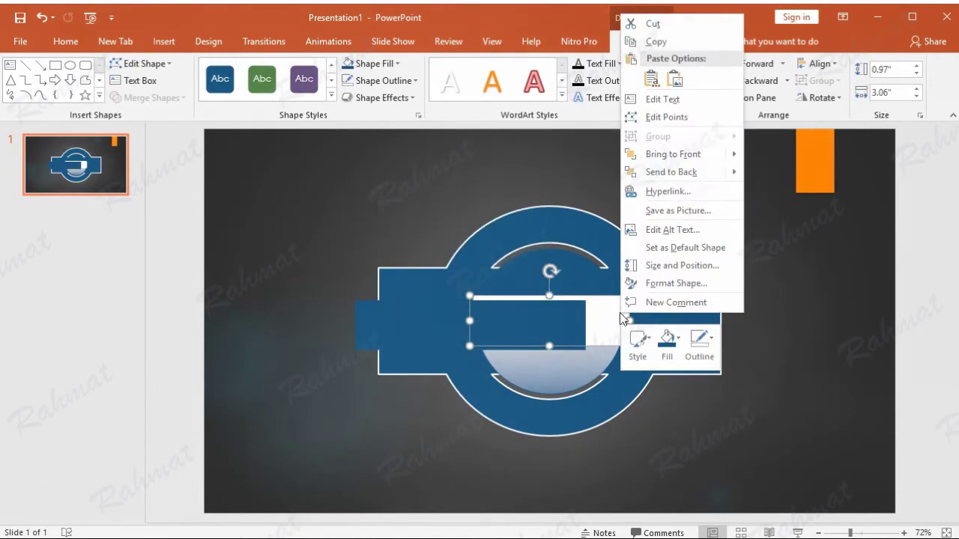
pyautogui.click(749, 159)
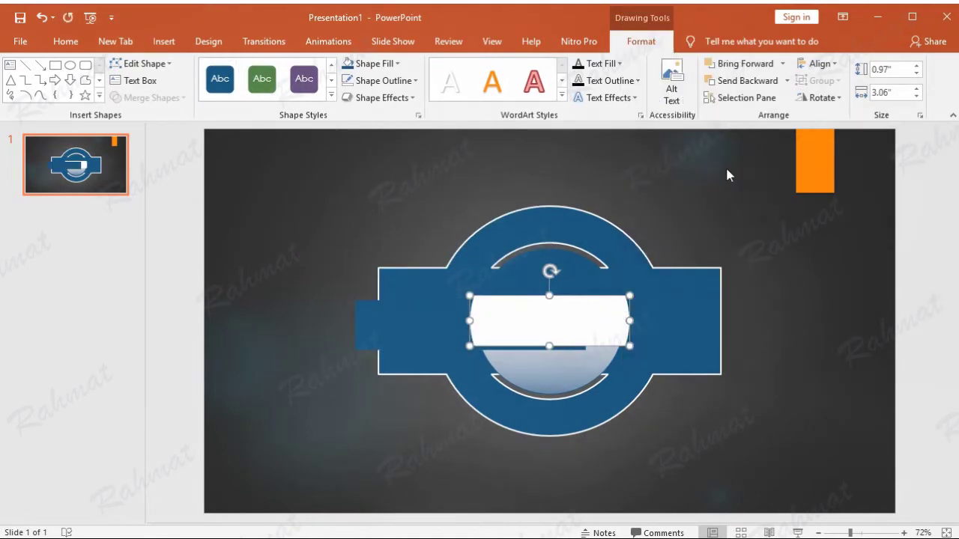
pyautogui.moveTo(420, 319); pyautogui.dragTo(504, 311)
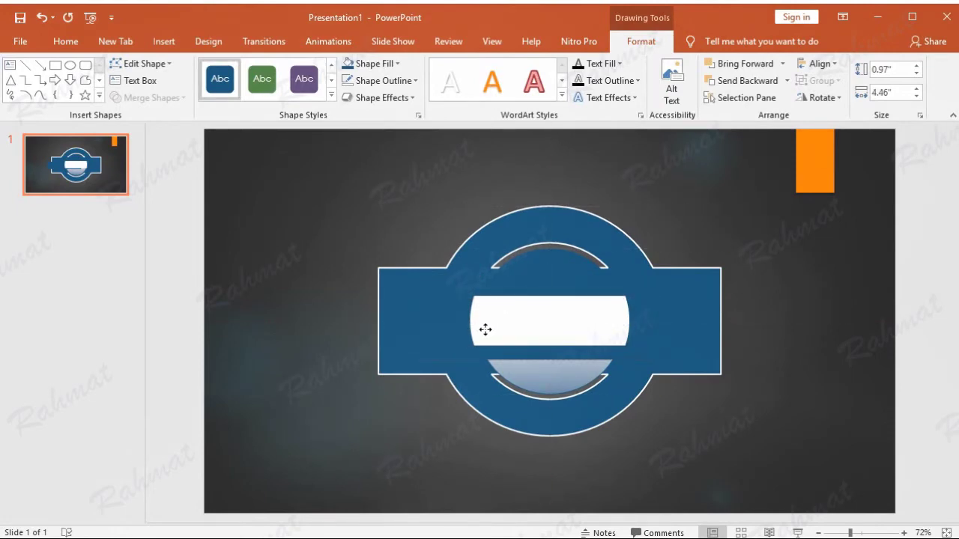
pyautogui.moveTo(505, 312); pyautogui.dragTo(658, 163)
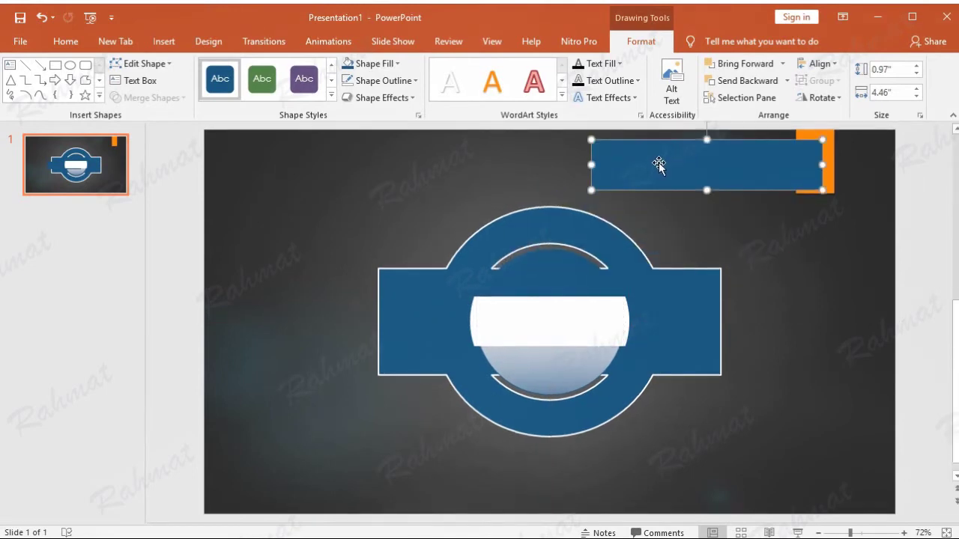
pyautogui.click(165, 42)
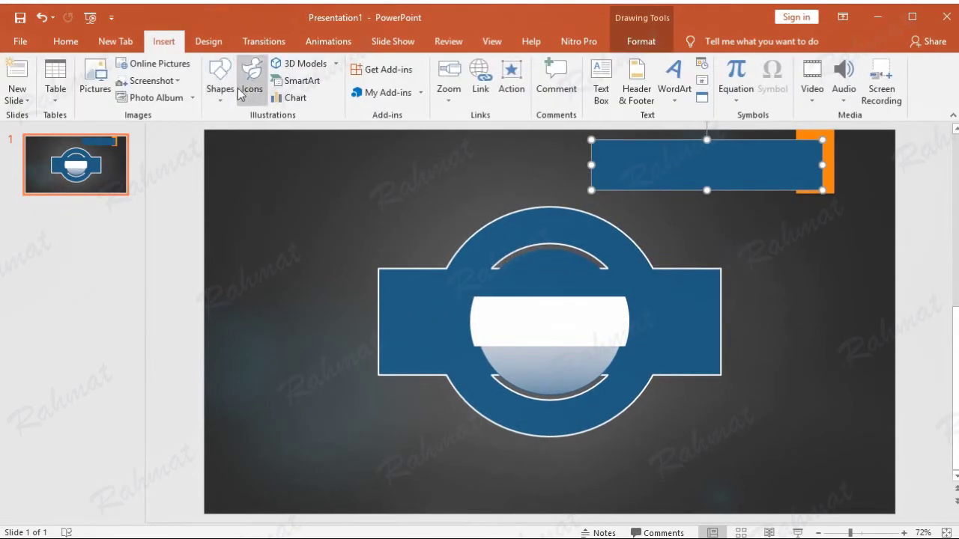
# Draw a rectangle 1.65" tall and about 6" wide, and move it over the emblem
pyautogui.click(223, 94)
pyautogui.click(259, 132)
pyautogui.moveTo(325, 214); pyautogui.dragTo(463, 327)
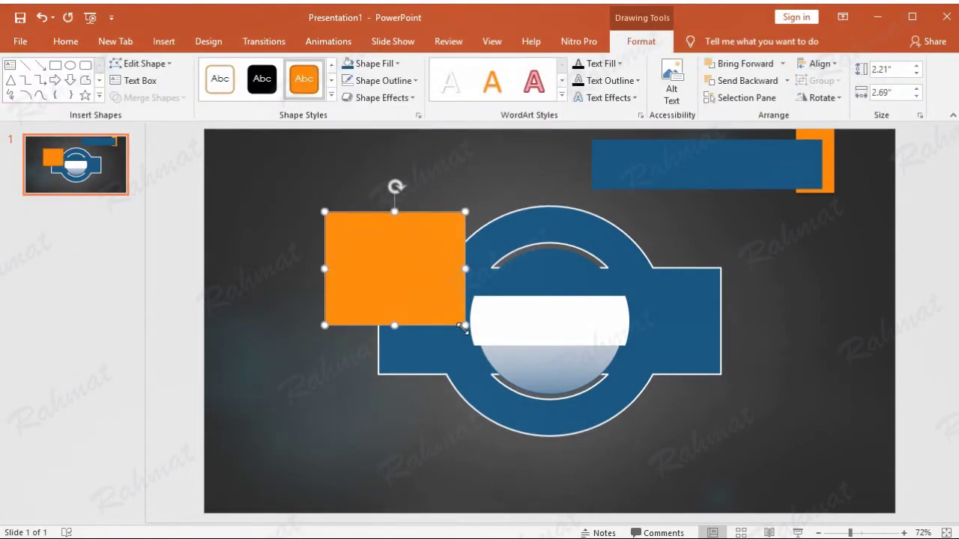
pyautogui.click(895, 70)
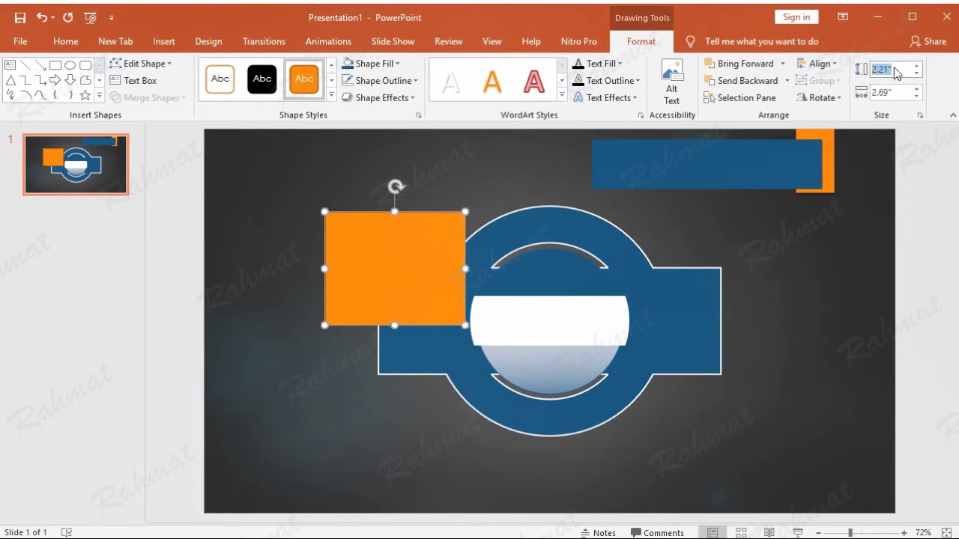
pyautogui.write('1.65')
pyautogui.click(896, 92)
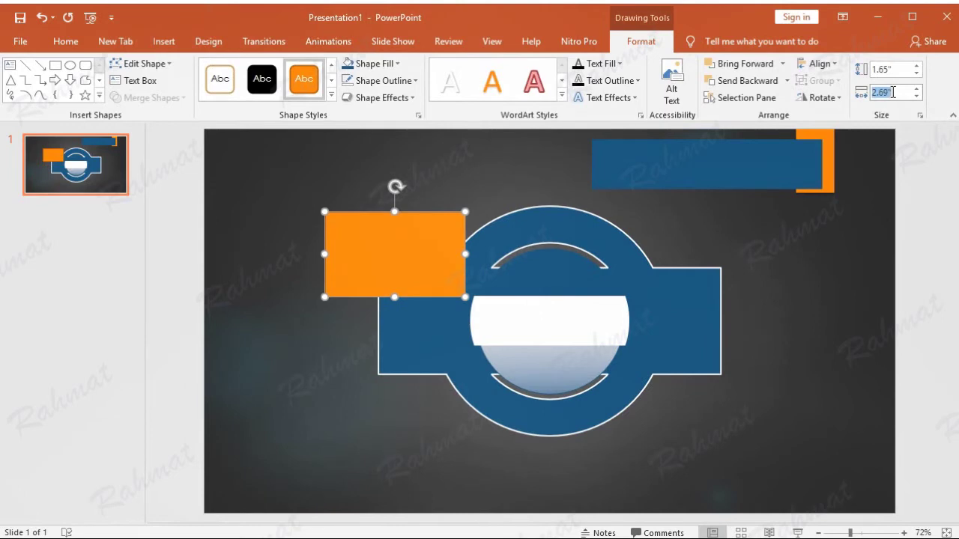
pyautogui.write('6')
pyautogui.press('Return')
pyautogui.moveTo(564, 263); pyautogui.dragTo(574, 355)
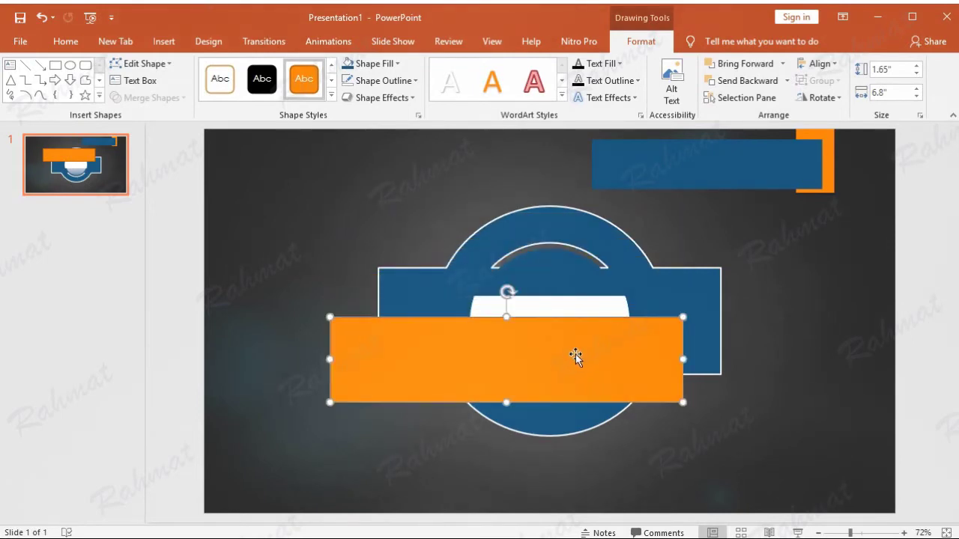
# Bring the white rounded bar to front, then centre and narrow the rectangle across the emblem
pyautogui.click(623, 304)
pyautogui.rightClick(622, 304)
pyautogui.moveTo(738, 148)
pyautogui.click(783, 146)
pyautogui.moveTo(611, 361); pyautogui.dragTo(652, 329)
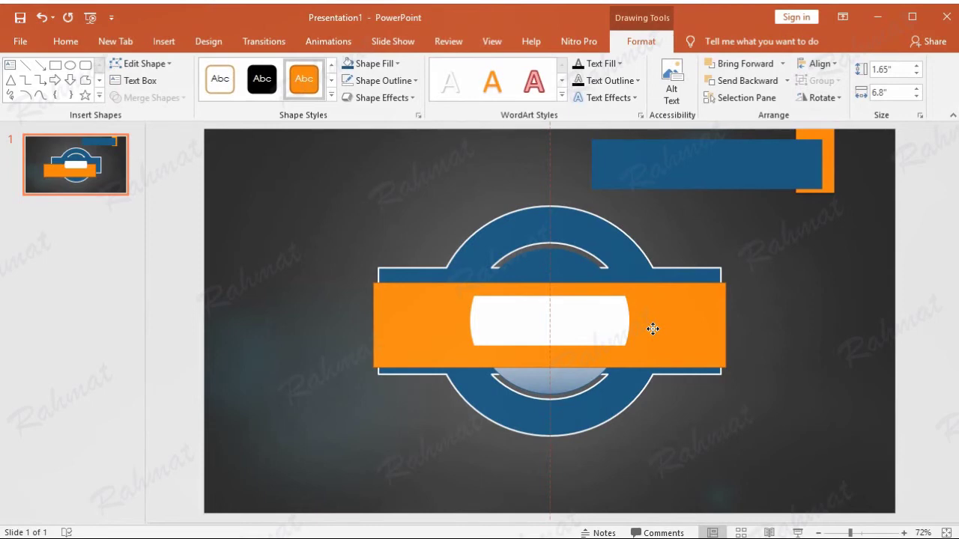
pyautogui.moveTo(653, 328); pyautogui.dragTo(679, 327)
pyautogui.moveTo(745, 321); pyautogui.dragTo(676, 325)
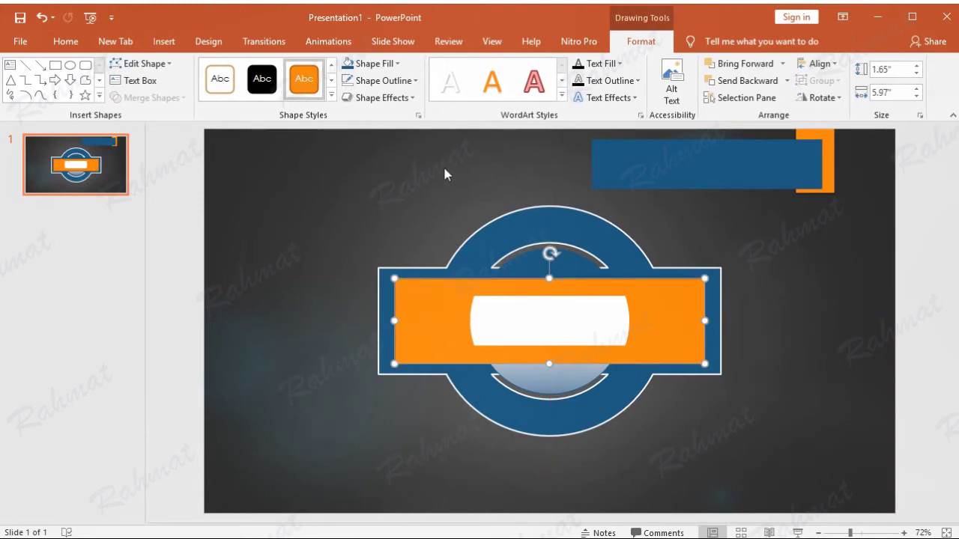
# Fill the rectangle white with no outline, and move the spare blue rectangle to the top right
pyautogui.click(383, 66)
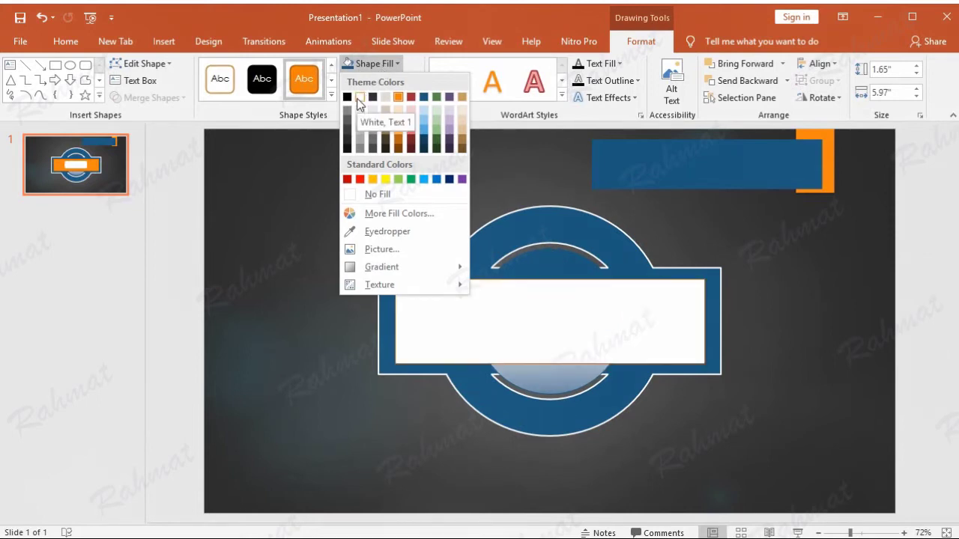
pyautogui.click(360, 99)
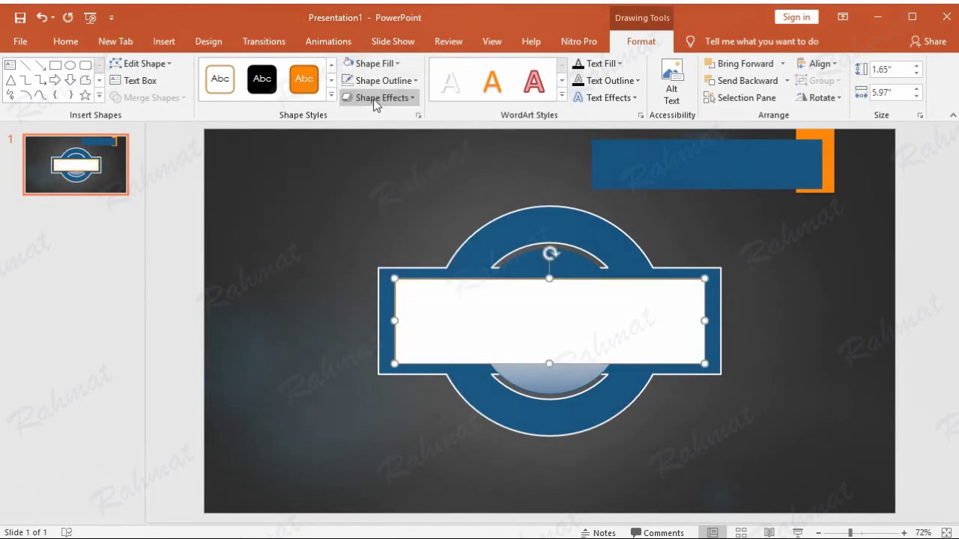
pyautogui.click(390, 82)
pyautogui.click(384, 209)
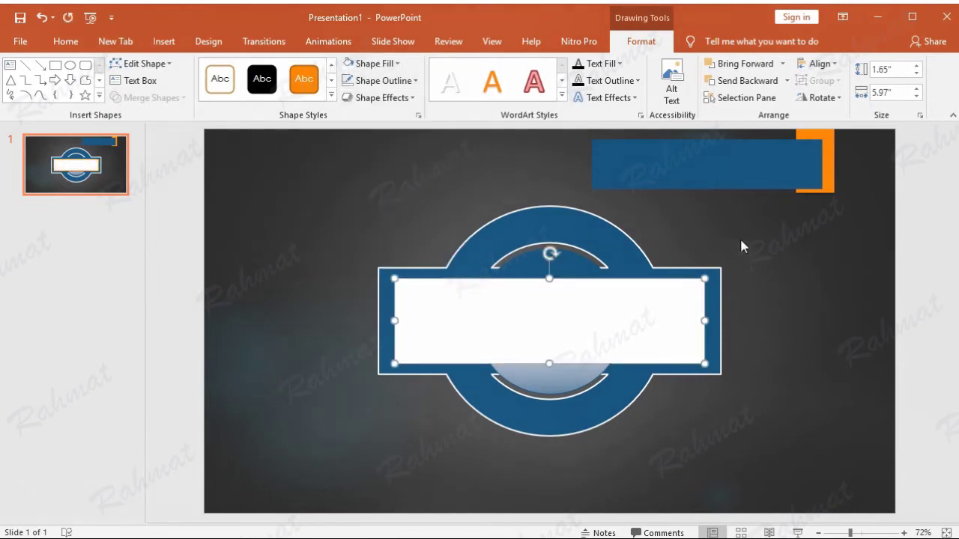
pyautogui.moveTo(767, 165); pyautogui.dragTo(747, 182)
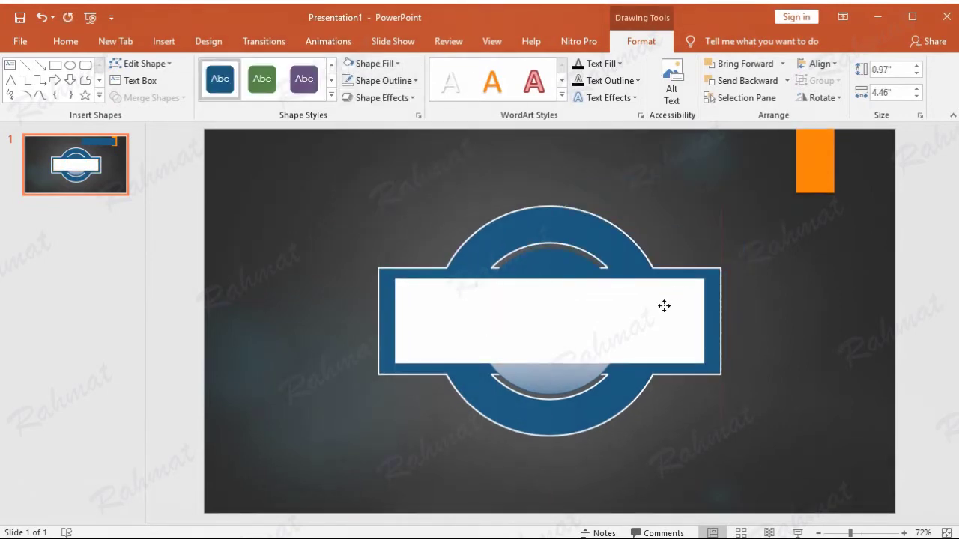
# Bring the blue rectangle to front and drag it onto the white bar
pyautogui.rightClick(747, 183)
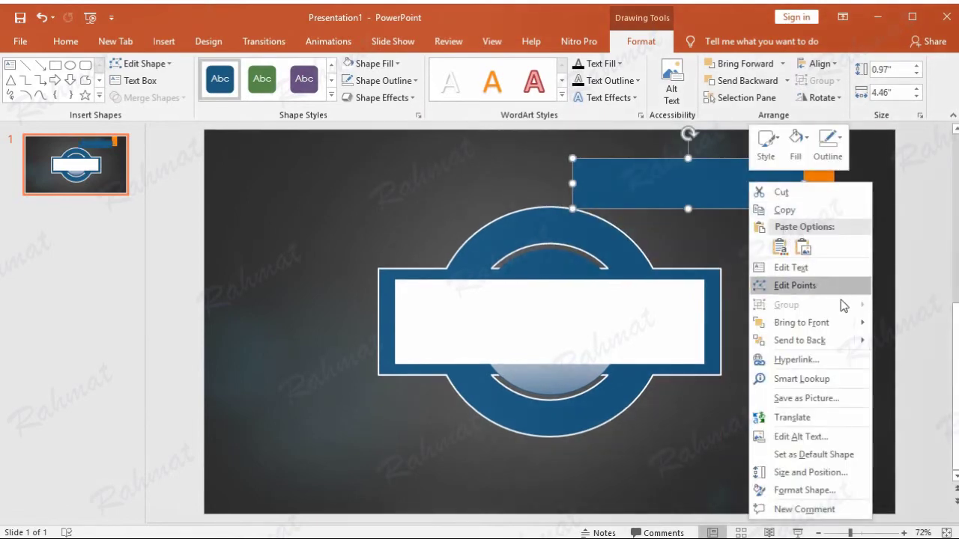
pyautogui.moveTo(824, 323)
pyautogui.click(891, 326)
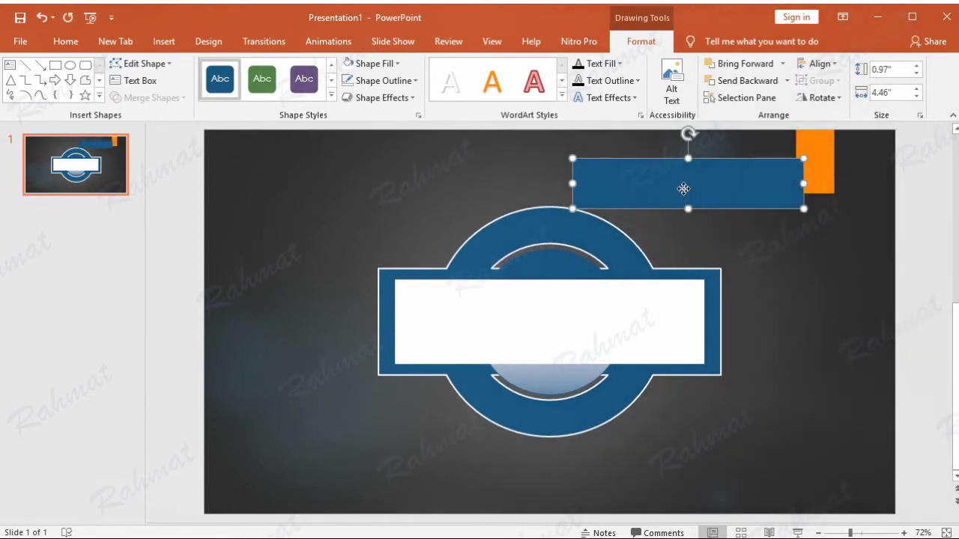
pyautogui.moveTo(682, 188); pyautogui.dragTo(612, 292)
# Bring the white rounded shape to front and centre the blue rectangle on the white bar
pyautogui.click(589, 332)
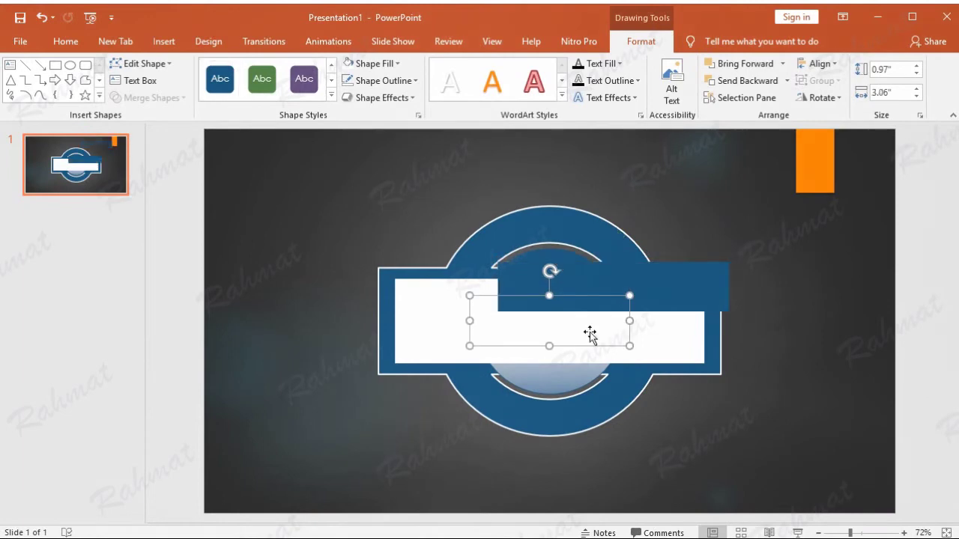
pyautogui.rightClick(591, 337)
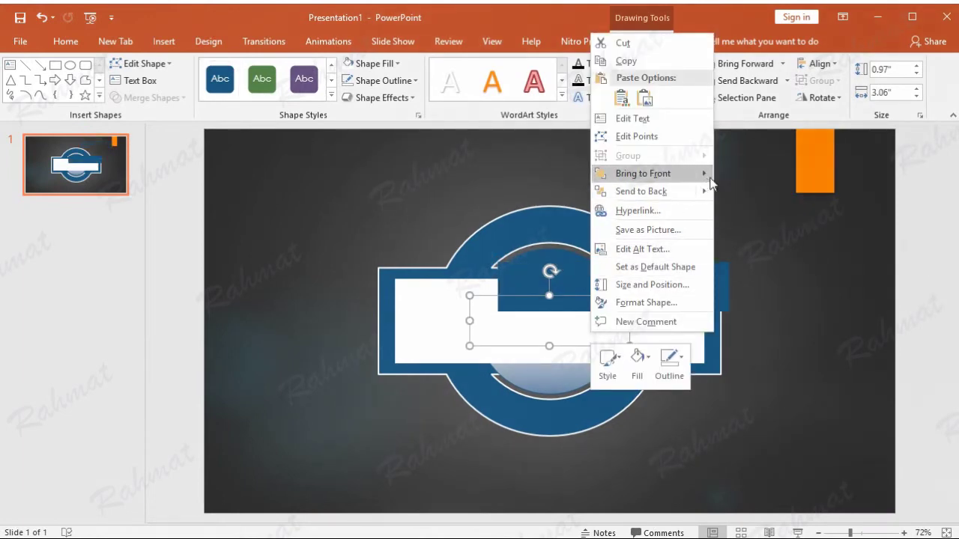
pyautogui.moveTo(680, 174)
pyautogui.click(726, 176)
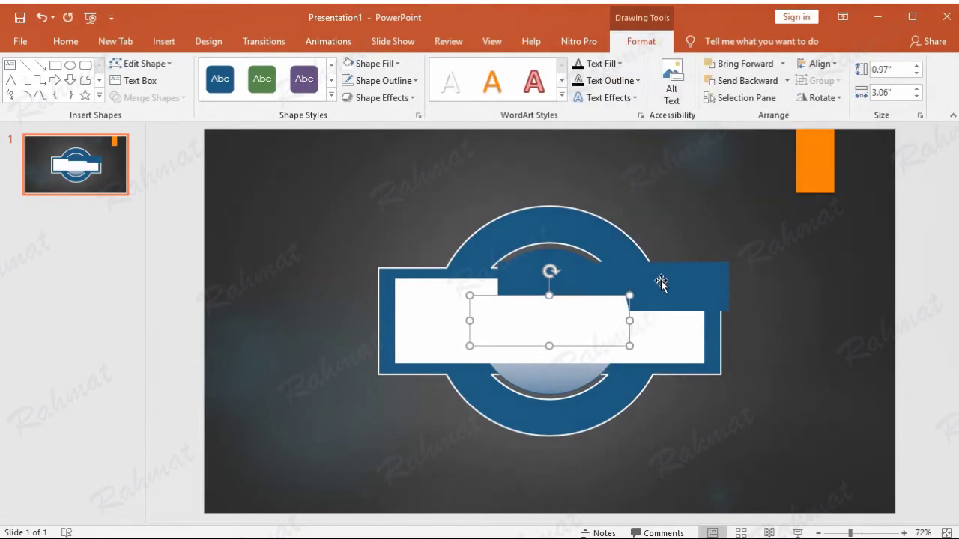
pyautogui.moveTo(660, 280); pyautogui.dragTo(599, 313)
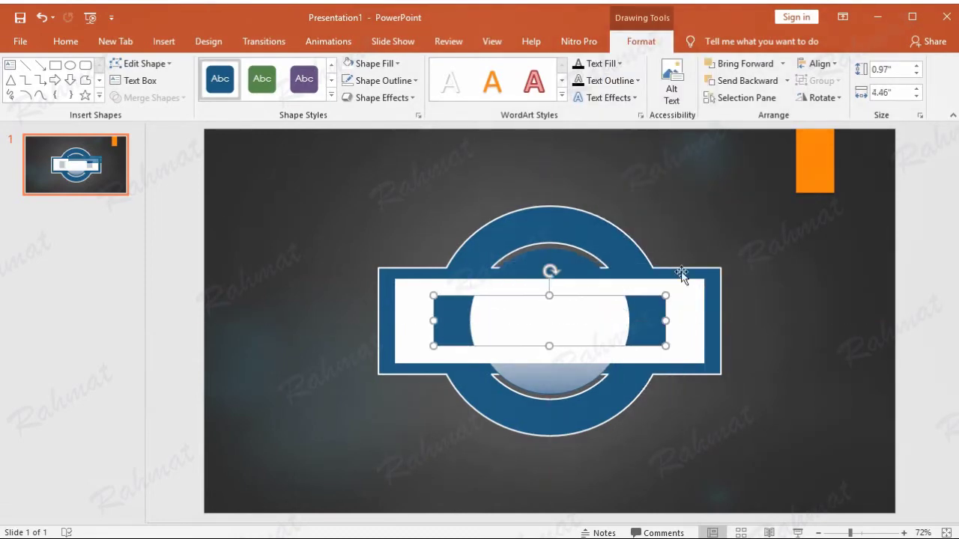
pyautogui.moveTo(654, 306); pyautogui.dragTo(649, 308)
# Check the layering by selecting the white shape, blue rectangle and white bar in turn
pyautogui.click(924, 180)
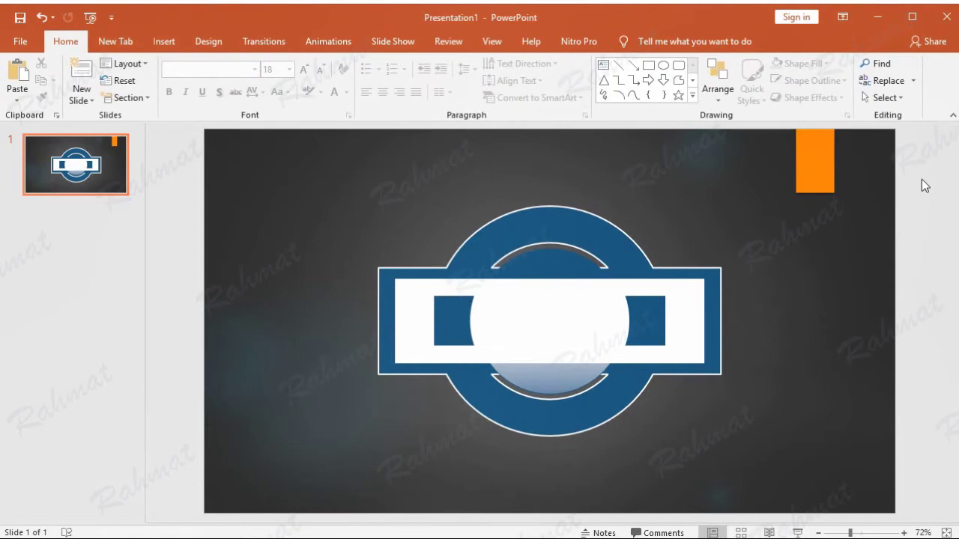
pyautogui.click(579, 334)
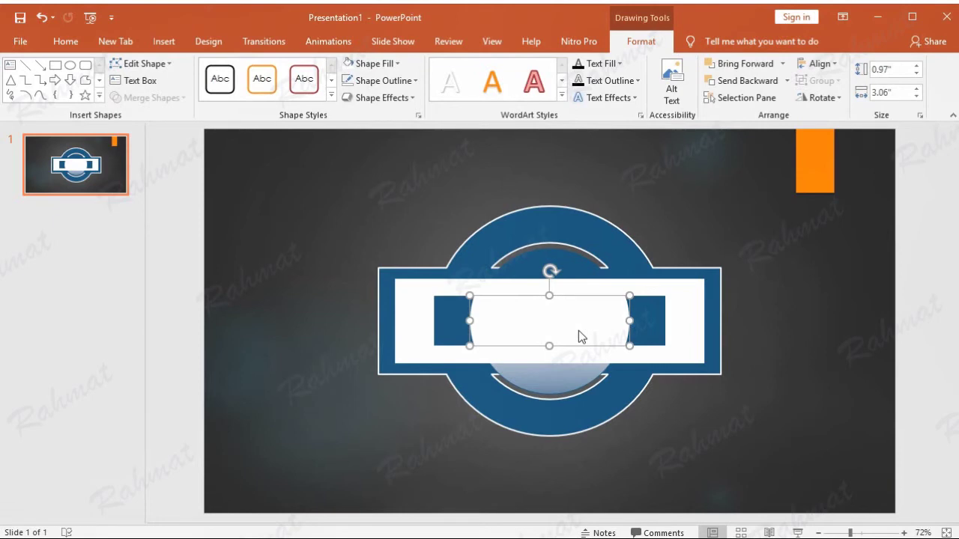
pyautogui.click(644, 324)
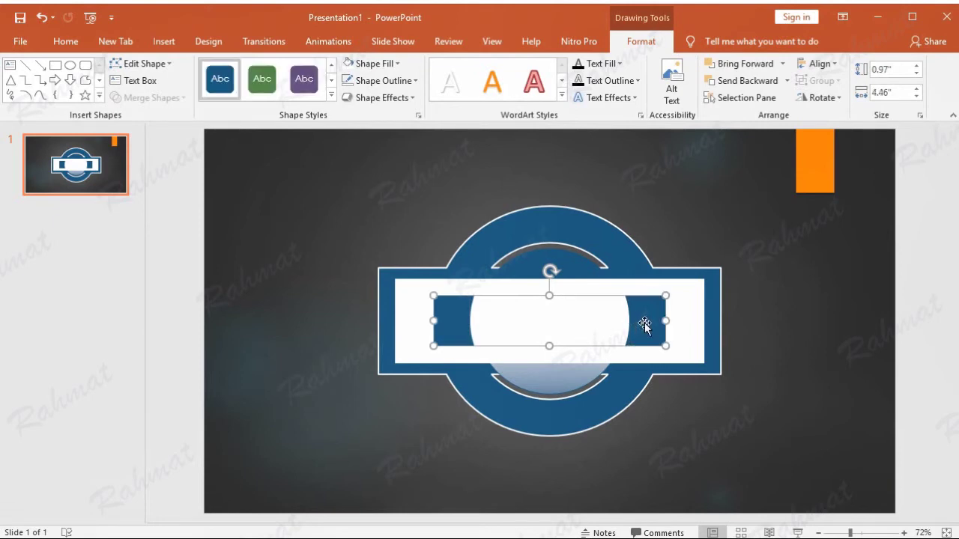
pyautogui.click(689, 323)
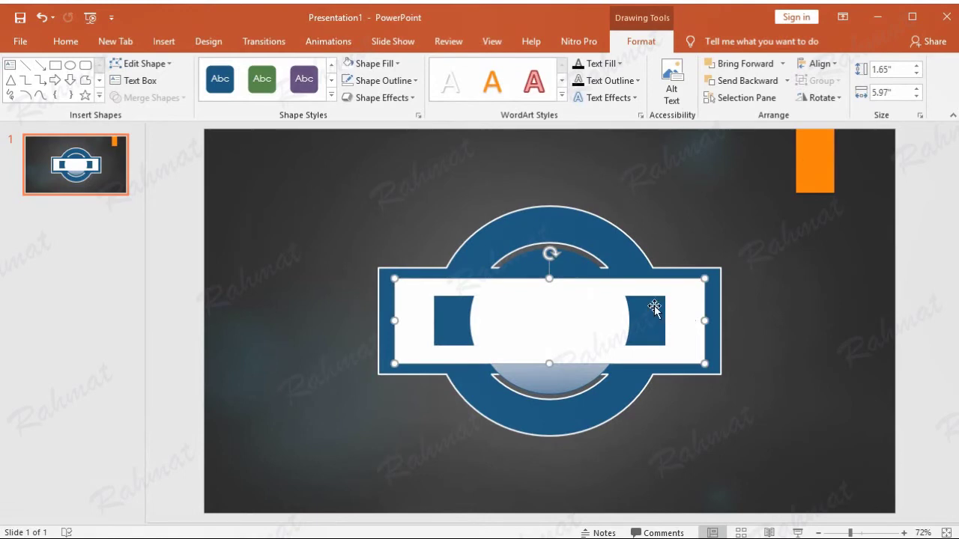
pyautogui.click(933, 244)
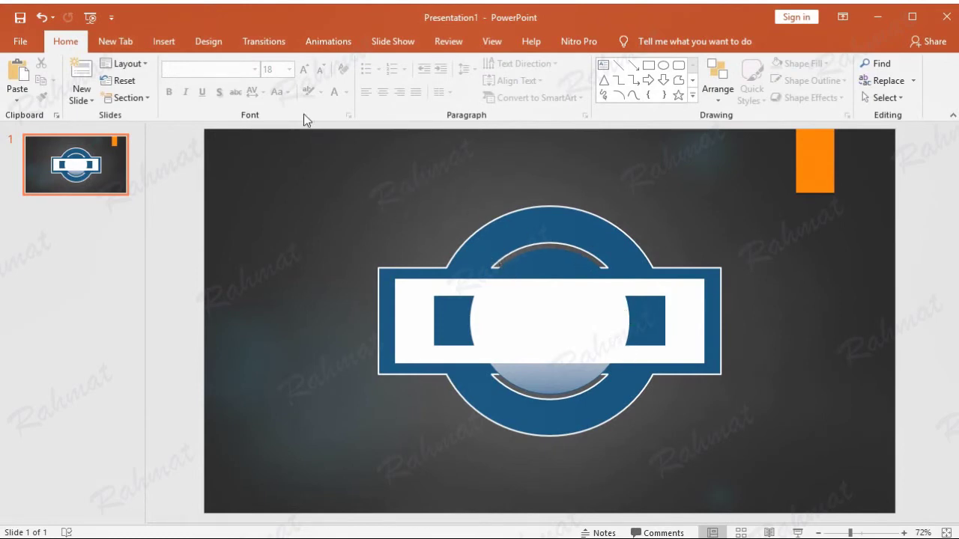
pyautogui.click(172, 43)
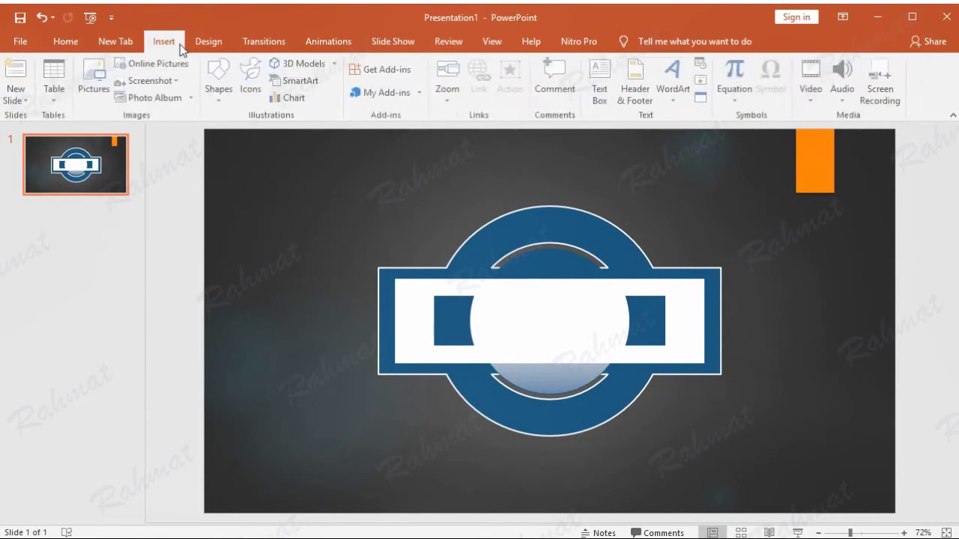
# Draw a ribbon banner across the emblem and size it 2.37" by 10.35"
pyautogui.click(220, 81)
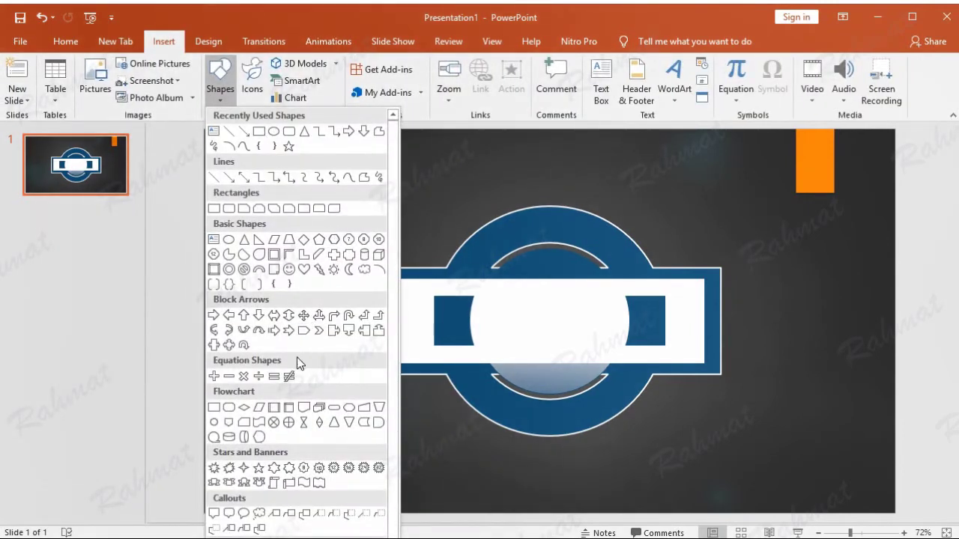
pyautogui.click(244, 483)
pyautogui.moveTo(322, 303); pyautogui.dragTo(650, 383)
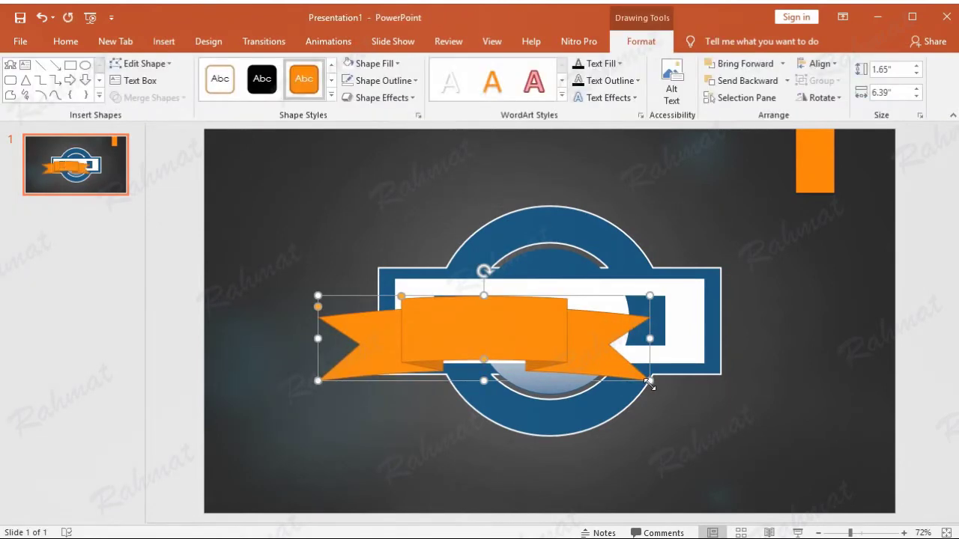
pyautogui.click(902, 68)
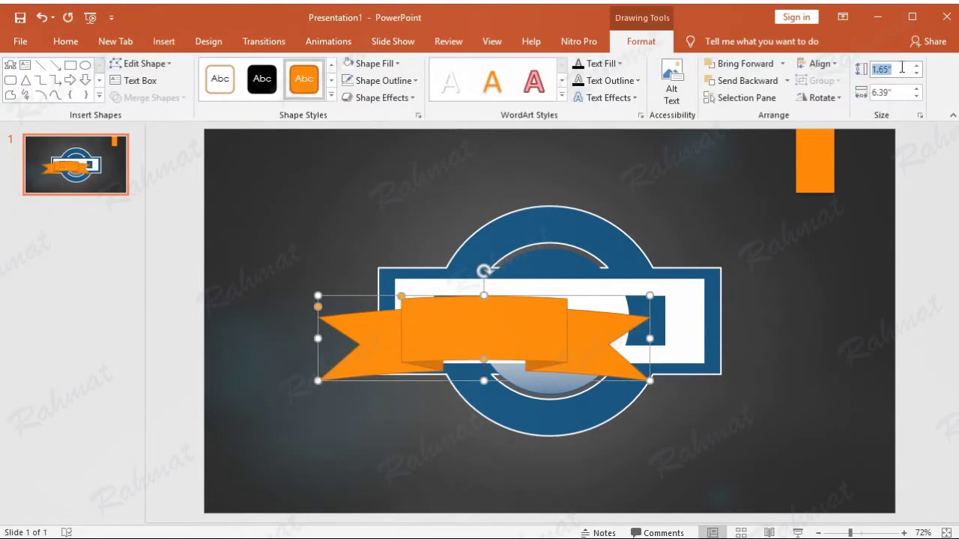
pyautogui.write('2.37')
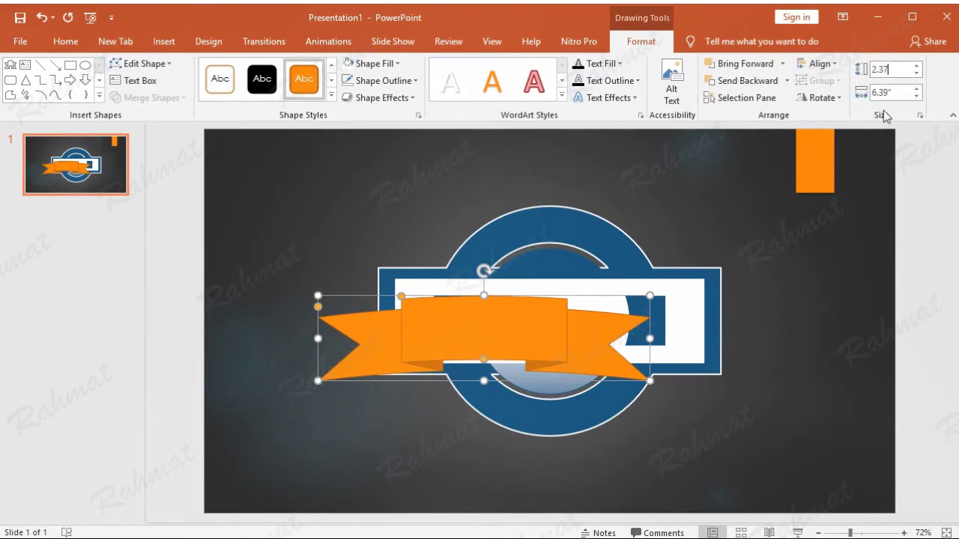
pyautogui.click(897, 92)
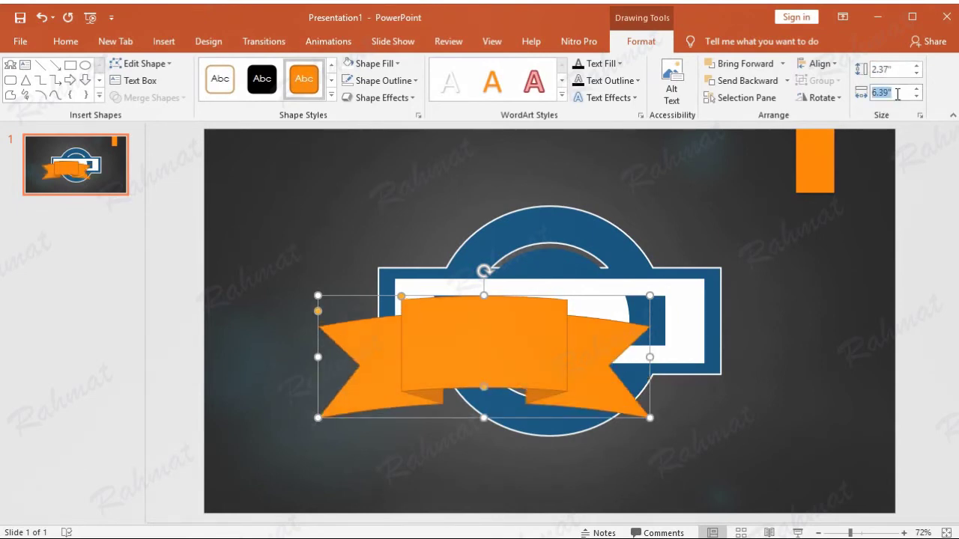
pyautogui.write('10.35')
pyautogui.press('Return')
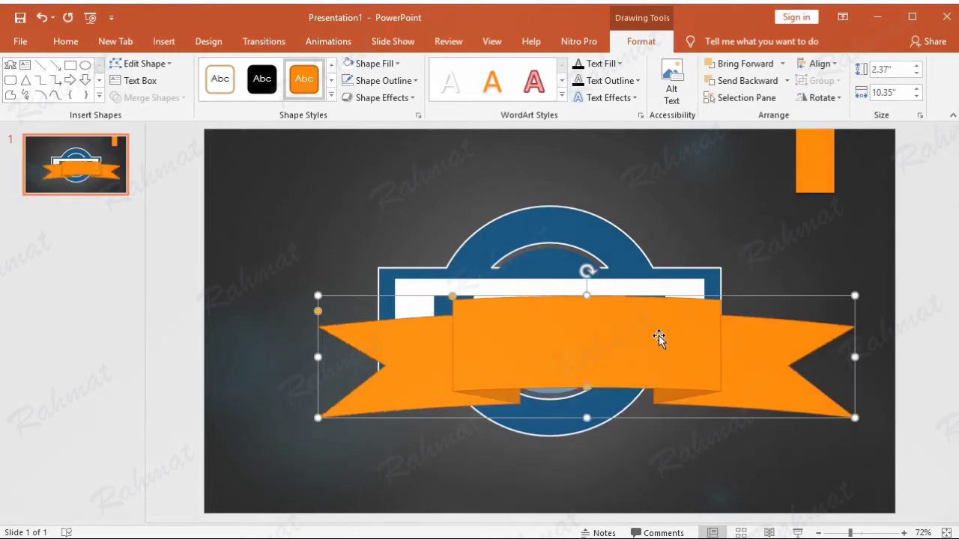
# Give the ribbon a blue theme style, centre it on the roundel, and send it to back
pyautogui.click(332, 95)
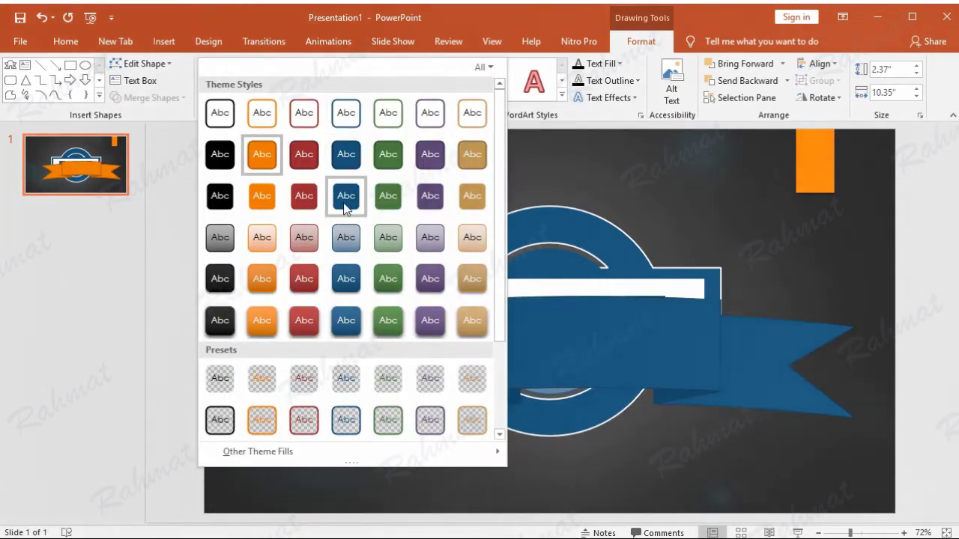
pyautogui.click(343, 206)
pyautogui.click(680, 385)
pyautogui.moveTo(670, 375); pyautogui.dragTo(632, 345)
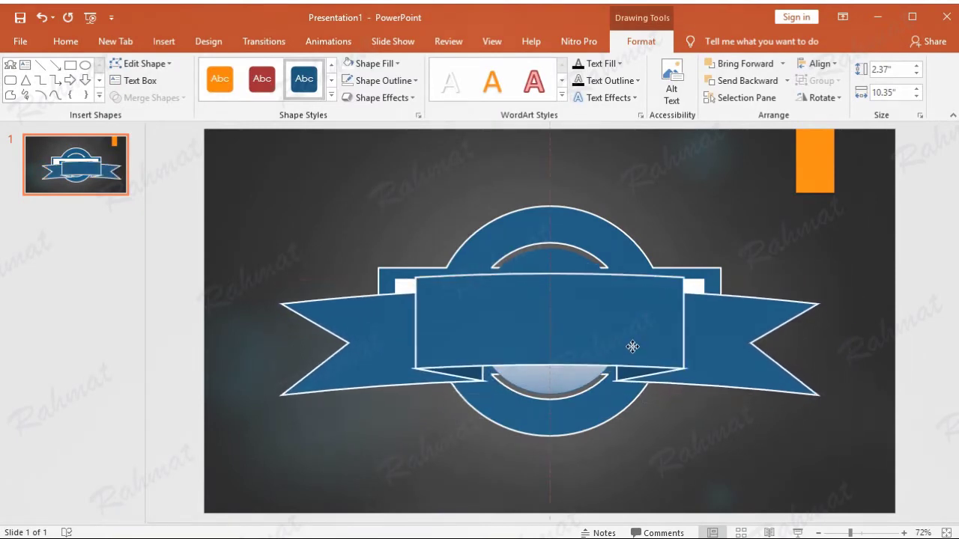
pyautogui.moveTo(633, 344); pyautogui.dragTo(632, 344)
pyautogui.rightClick(633, 343)
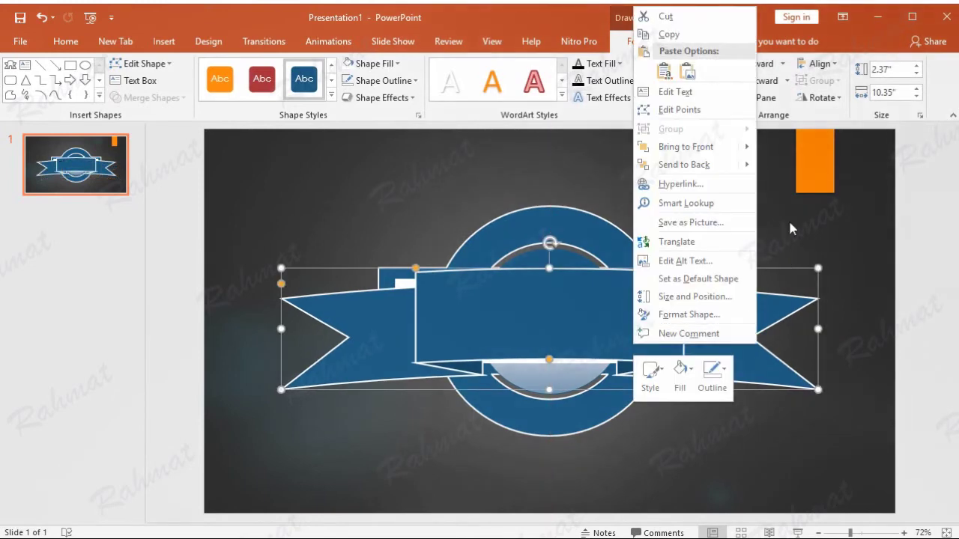
pyautogui.moveTo(744, 165)
pyautogui.click(777, 163)
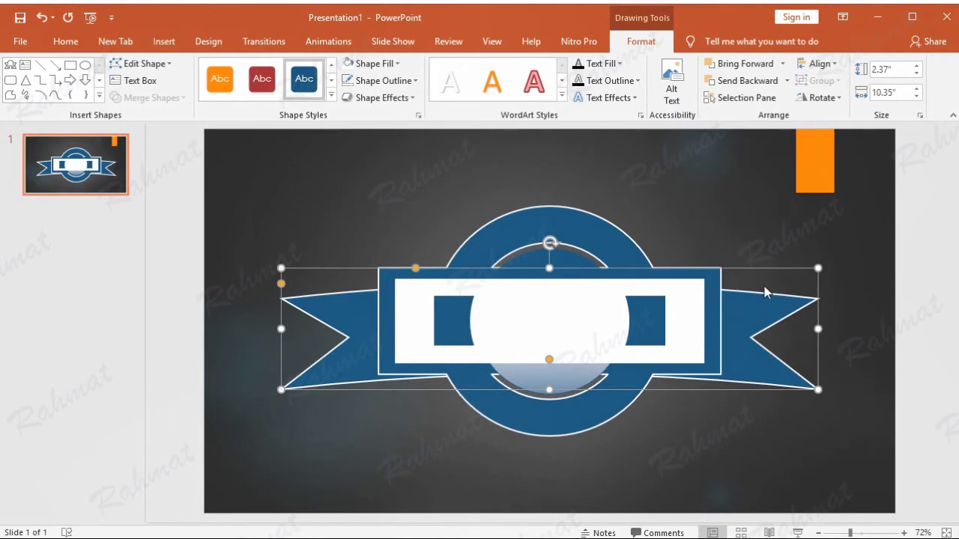
pyautogui.click(836, 247)
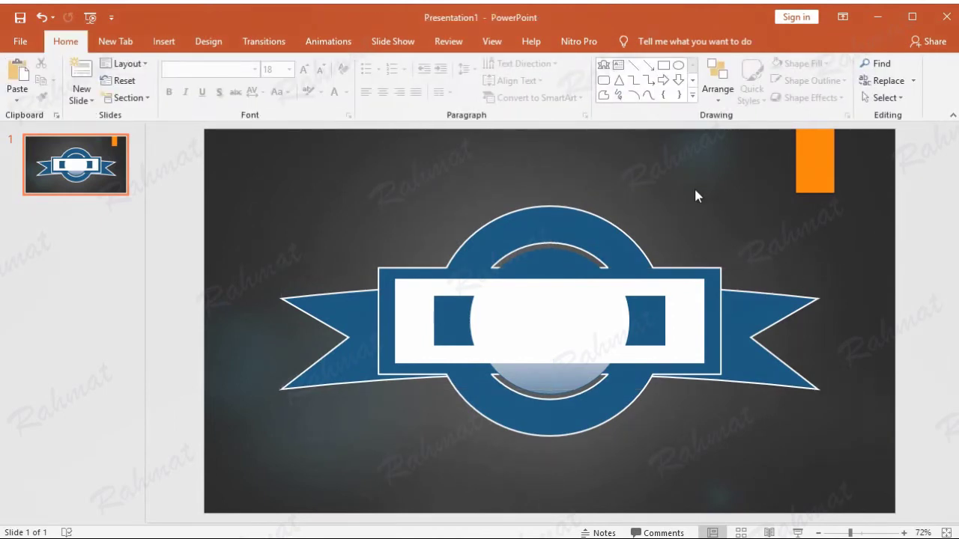
# Insert a WordArt text box containing 'Tutorial'
pyautogui.click(164, 42)
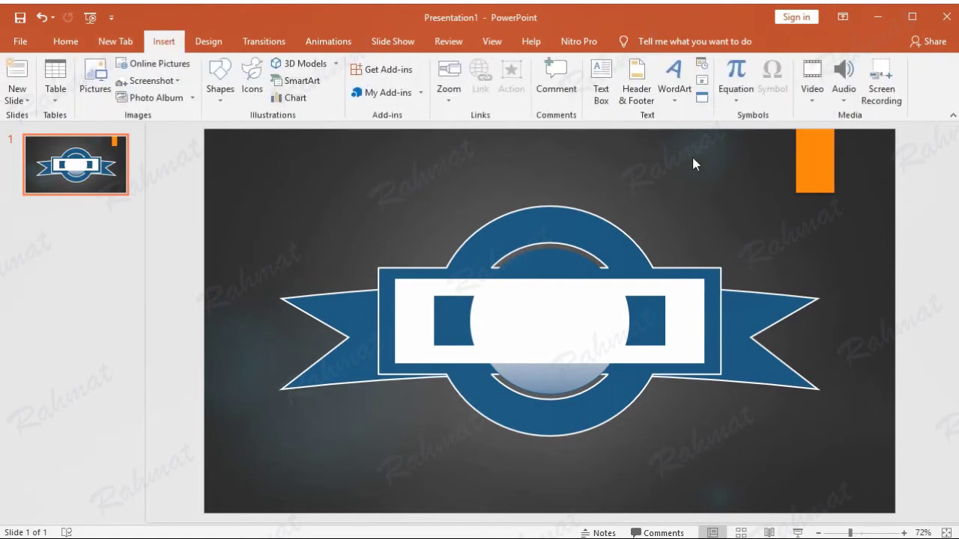
pyautogui.click(678, 97)
pyautogui.click(799, 132)
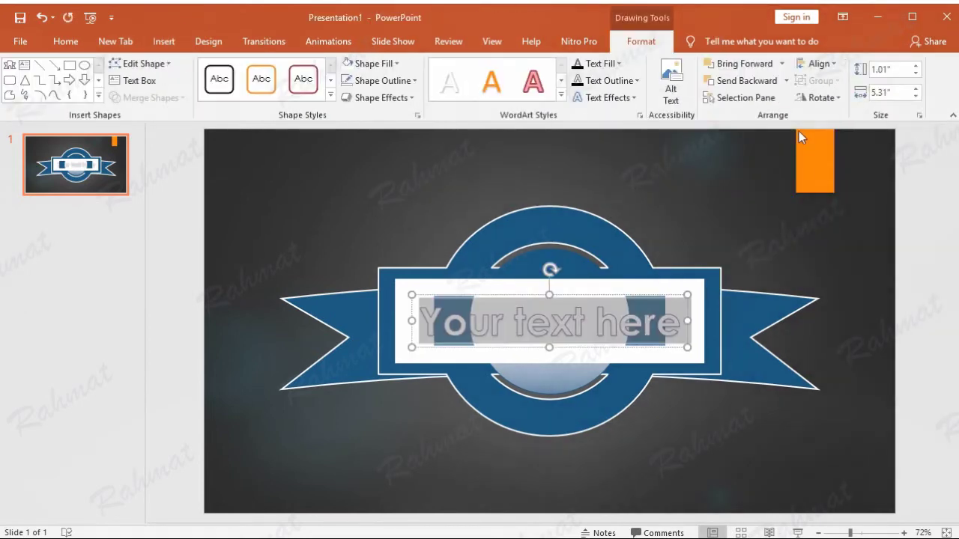
pyautogui.write('Tu')
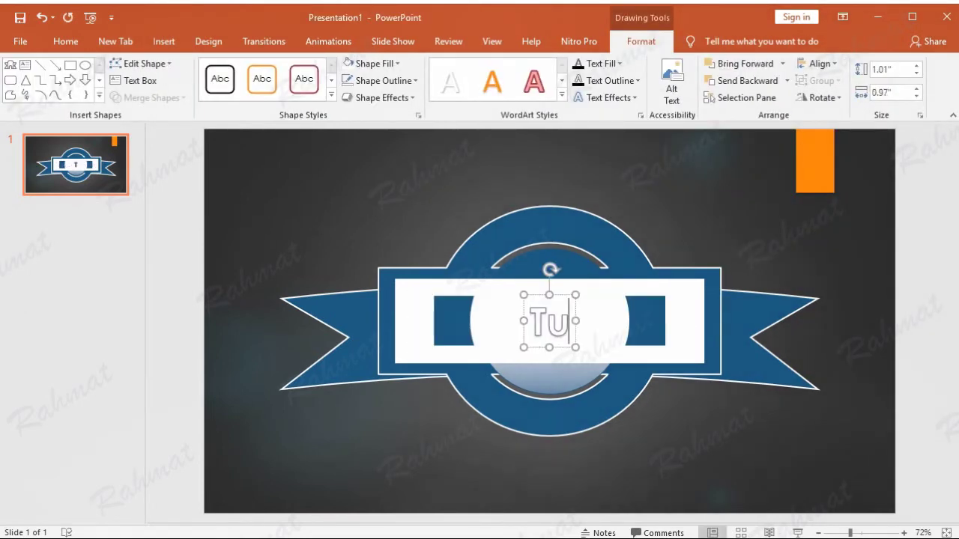
pyautogui.write('tori')
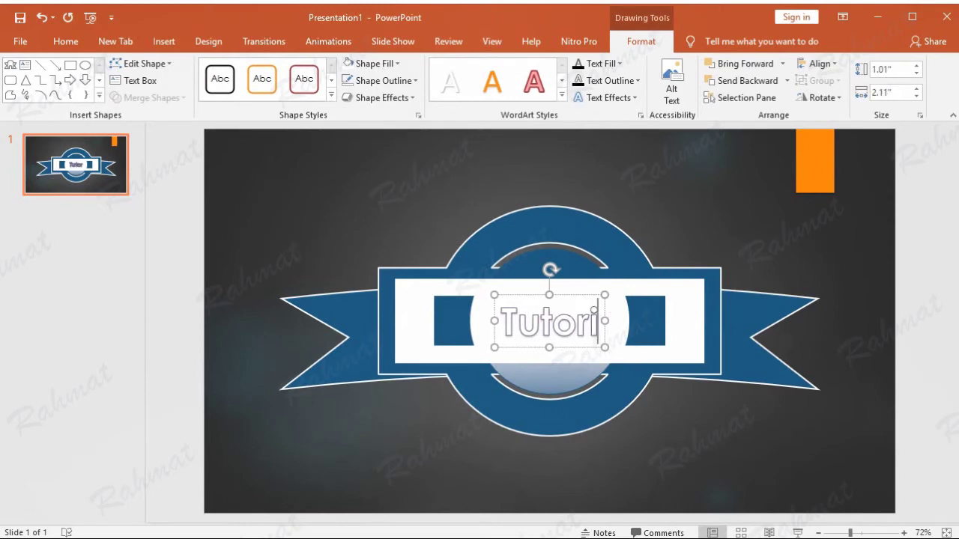
pyautogui.write('al')
# Format 'Tutorial' in Berlin Sans FB Demi at 36 pt
pyautogui.doubleClick(567, 324)
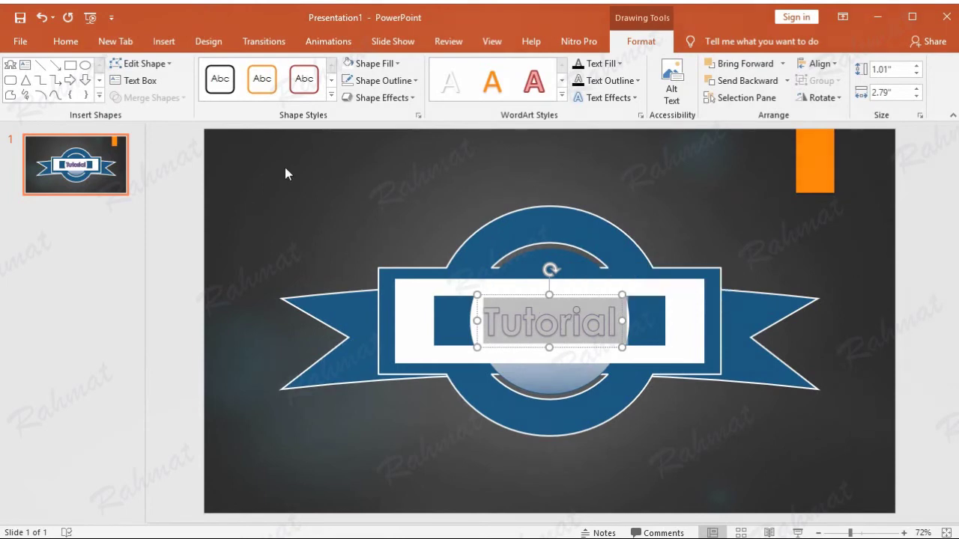
pyautogui.click(74, 43)
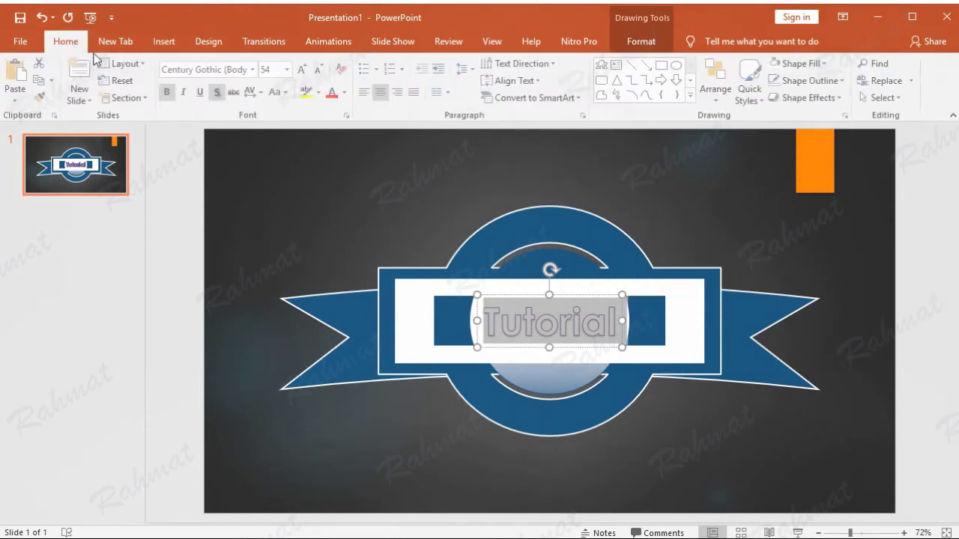
pyautogui.click(255, 69)
pyautogui.scroll(-2, 281, 315)
pyautogui.scroll(-2, 270, 320)
pyautogui.scroll(-1, 271, 325)
pyautogui.scroll(-2, 272, 327)
pyautogui.scroll(-3, 295, 375)
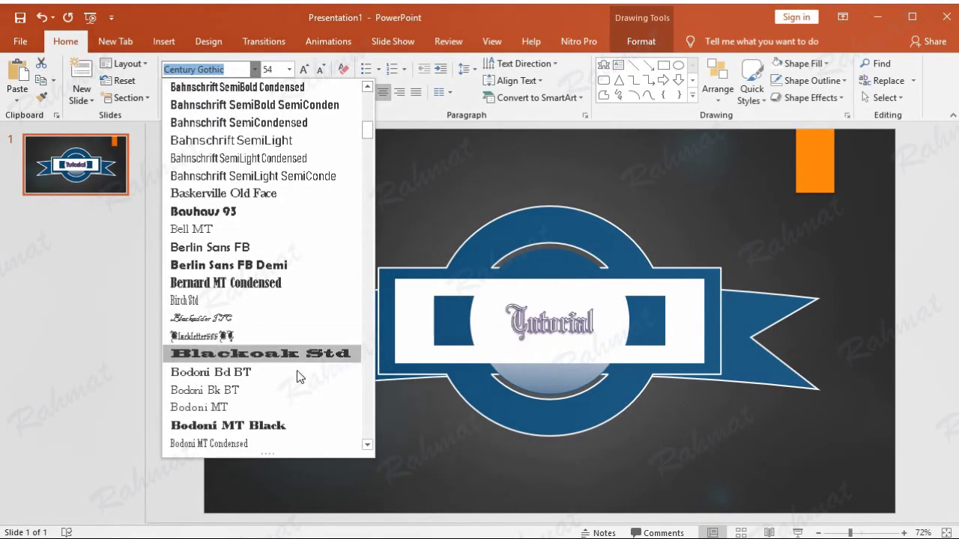
pyautogui.scroll(-2, 297, 364)
pyautogui.scroll(-2, 296, 365)
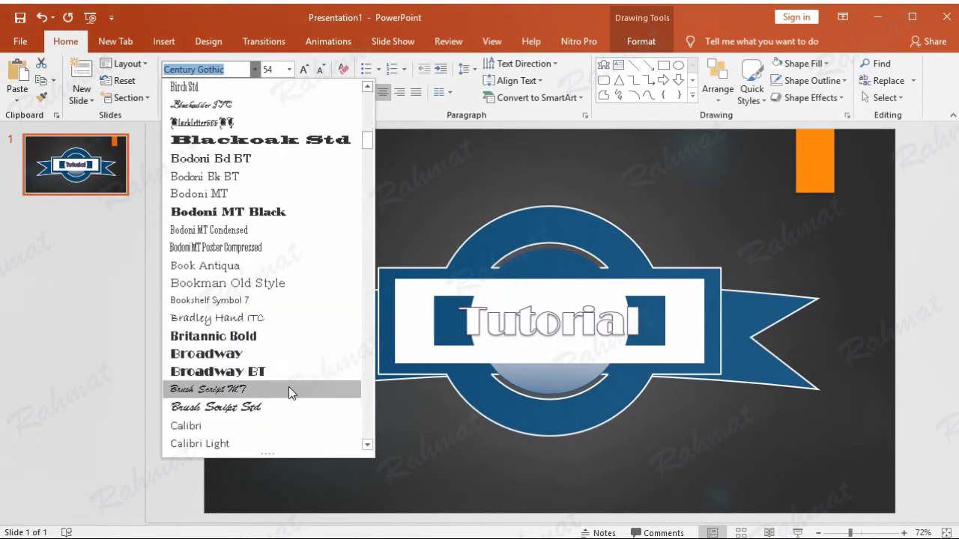
pyautogui.scroll(-3, 280, 366)
pyautogui.scroll(4, 276, 359)
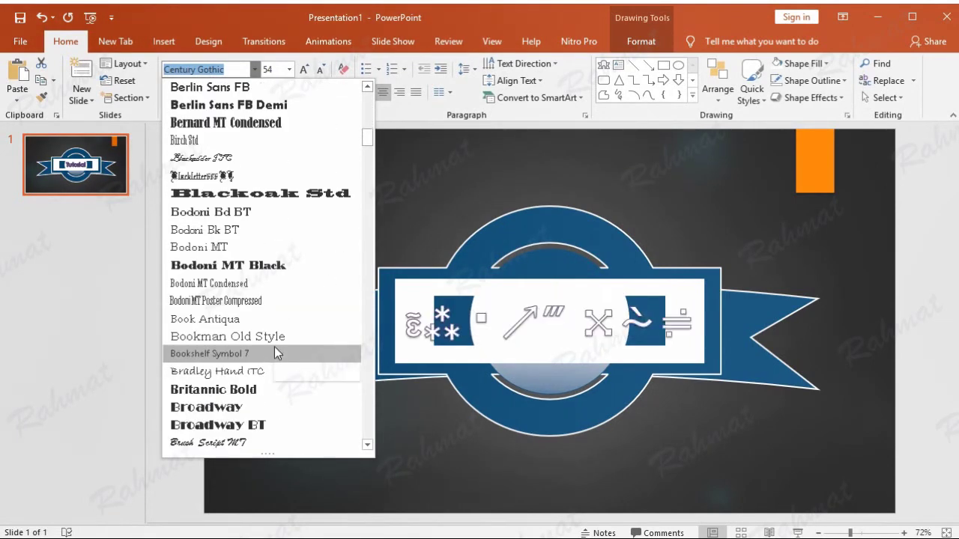
pyautogui.scroll(1, 274, 347)
pyautogui.click(291, 157)
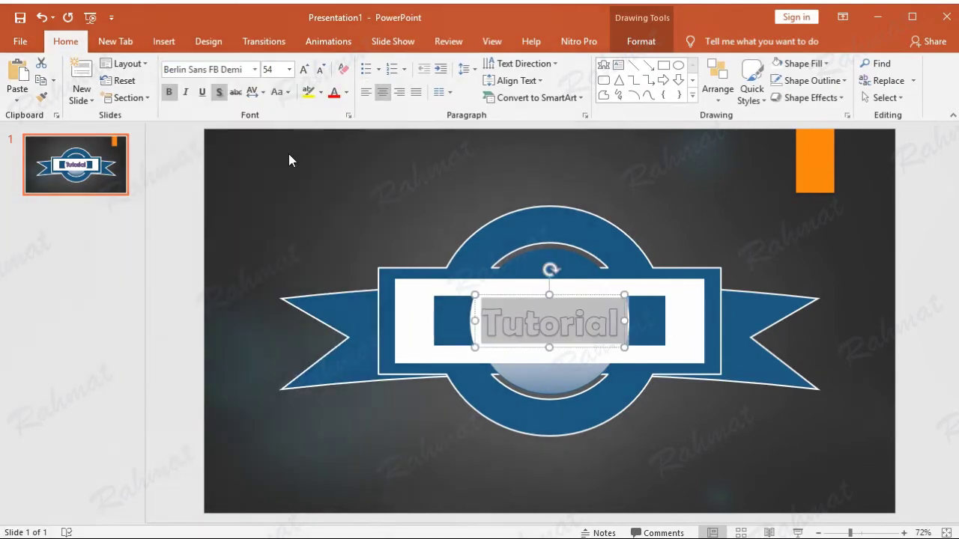
pyautogui.click(290, 69)
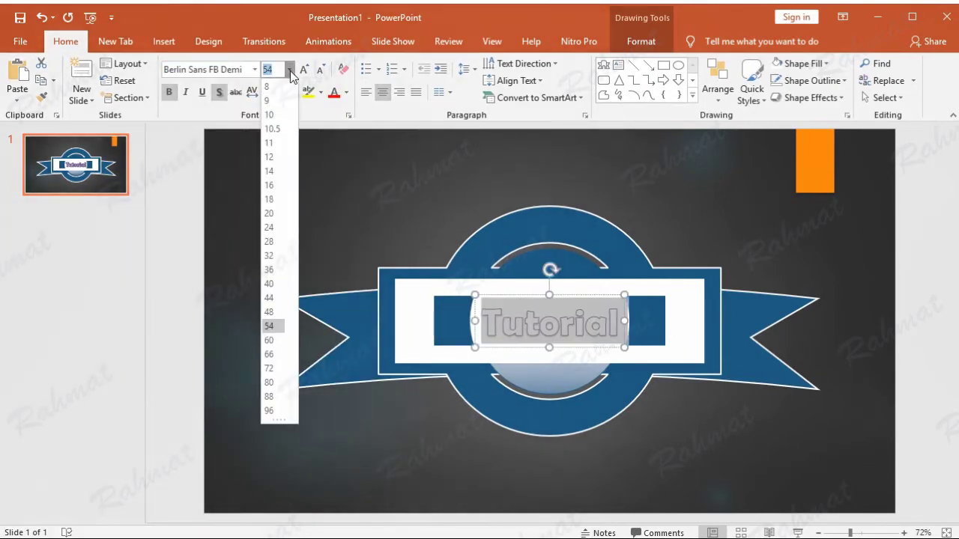
pyautogui.click(270, 270)
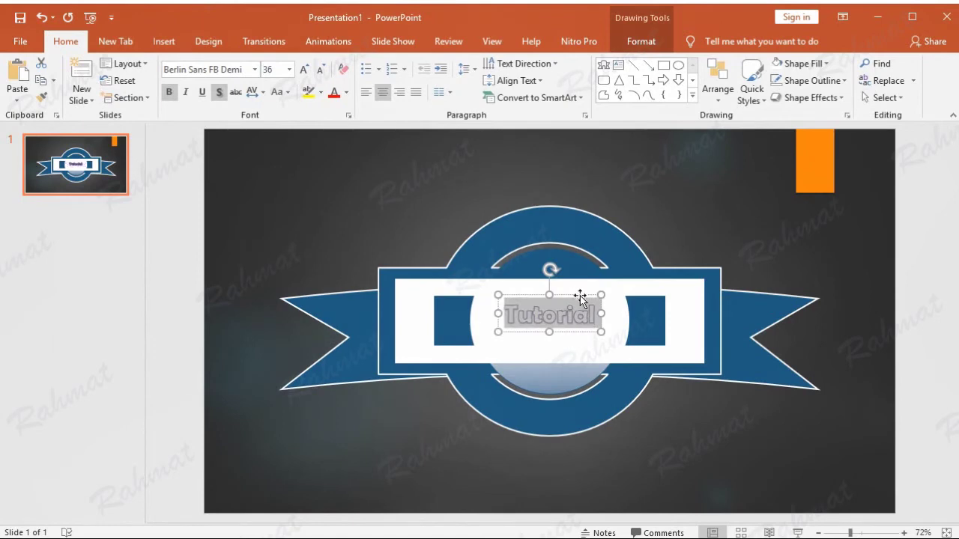
# Move 'Tutorial' up onto the roundel's top arc and reselect its text
pyautogui.moveTo(572, 297); pyautogui.dragTo(580, 204)
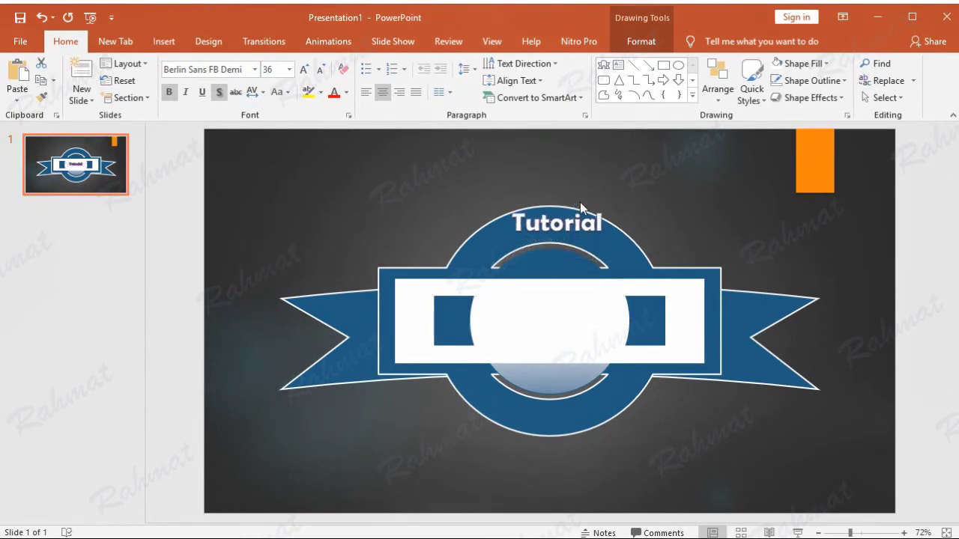
pyautogui.doubleClick(572, 218)
pyautogui.click(655, 39)
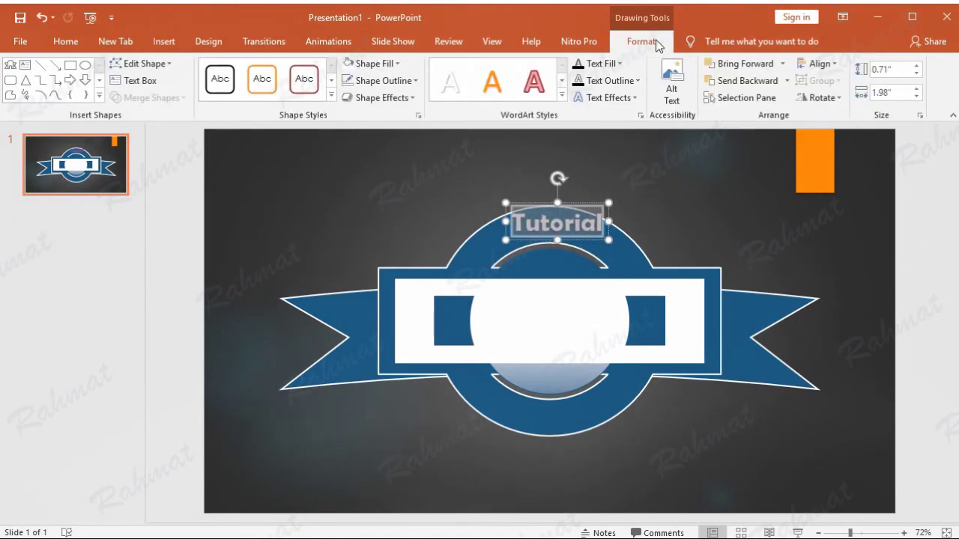
# Make the Tutorial text solid white with no outline
pyautogui.click(618, 63)
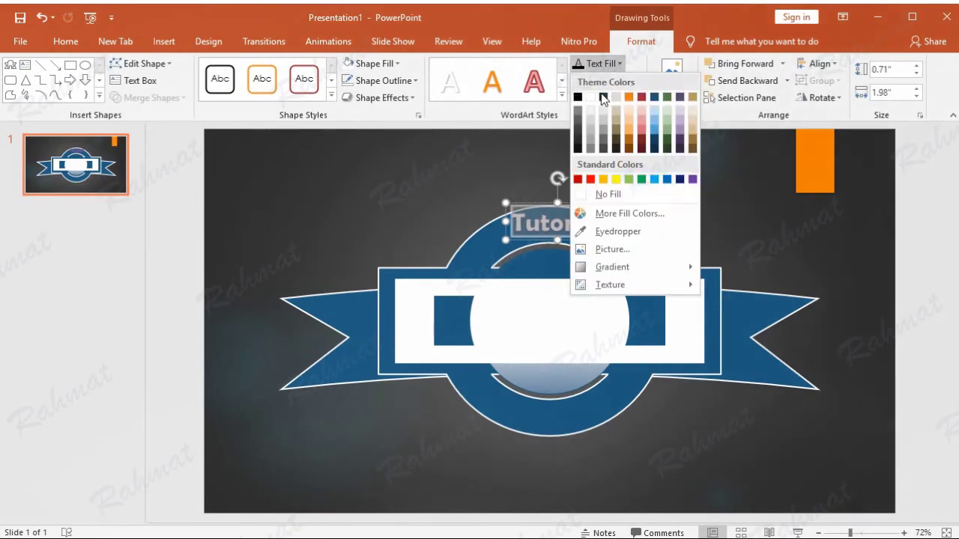
pyautogui.click(588, 95)
pyautogui.click(605, 81)
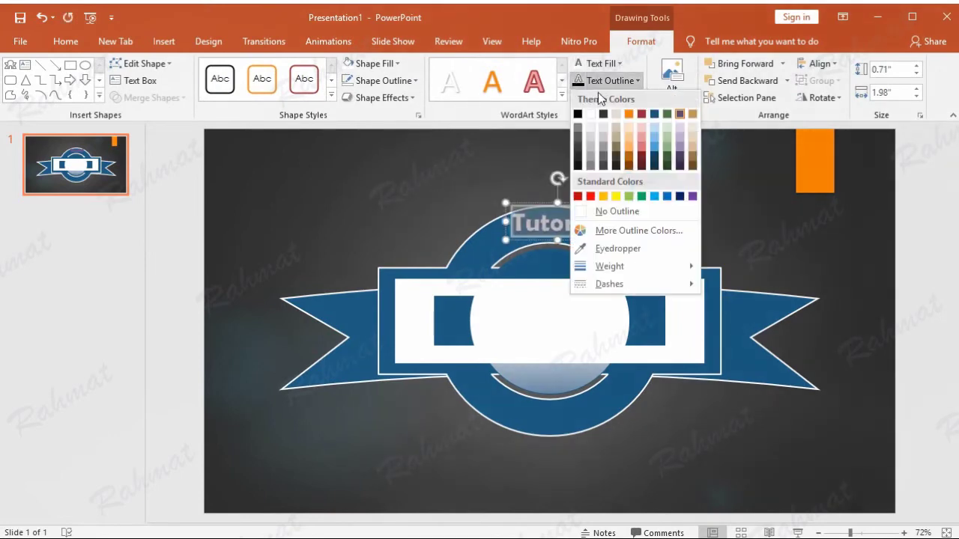
pyautogui.click(594, 211)
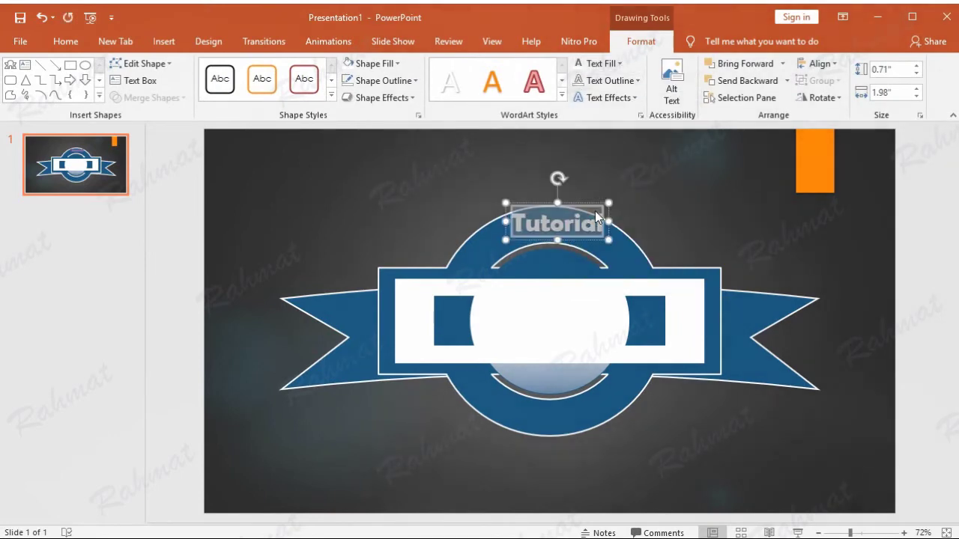
# Set Tutorial's character spacing to Expanded to spread its letters
pyautogui.click(69, 42)
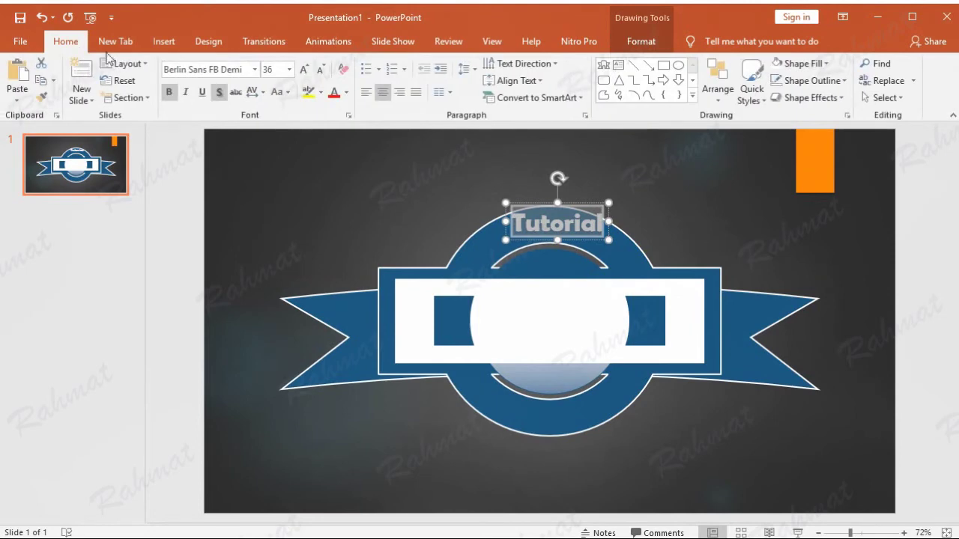
pyautogui.click(260, 91)
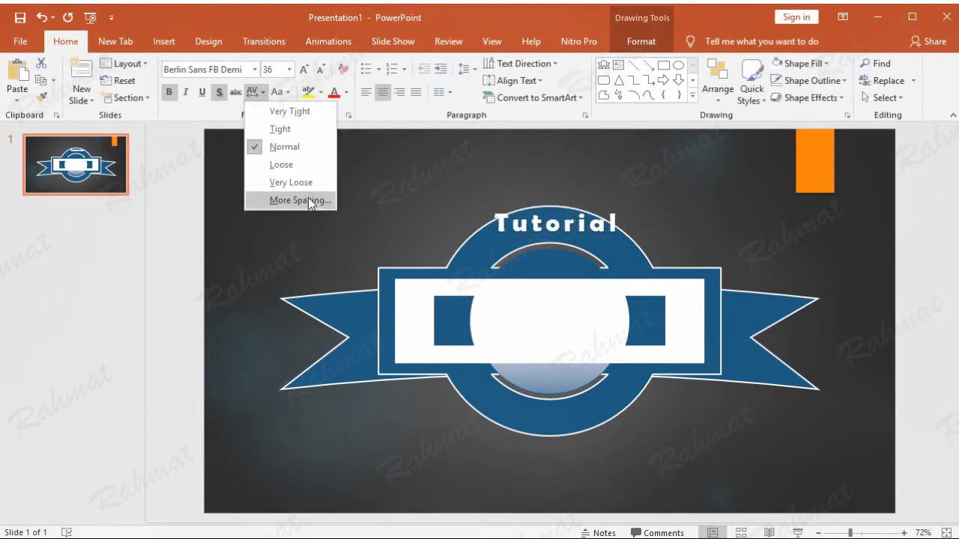
pyautogui.click(310, 203)
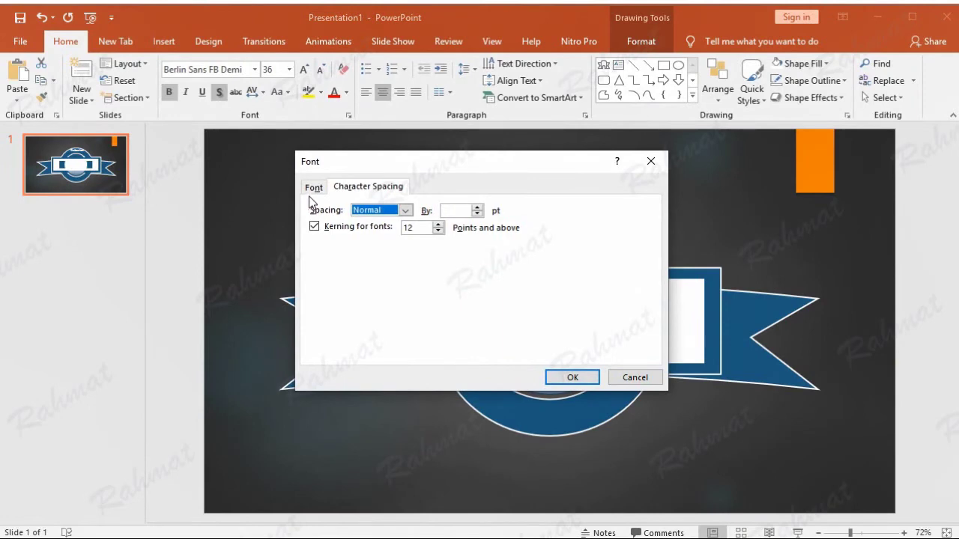
pyautogui.click(406, 211)
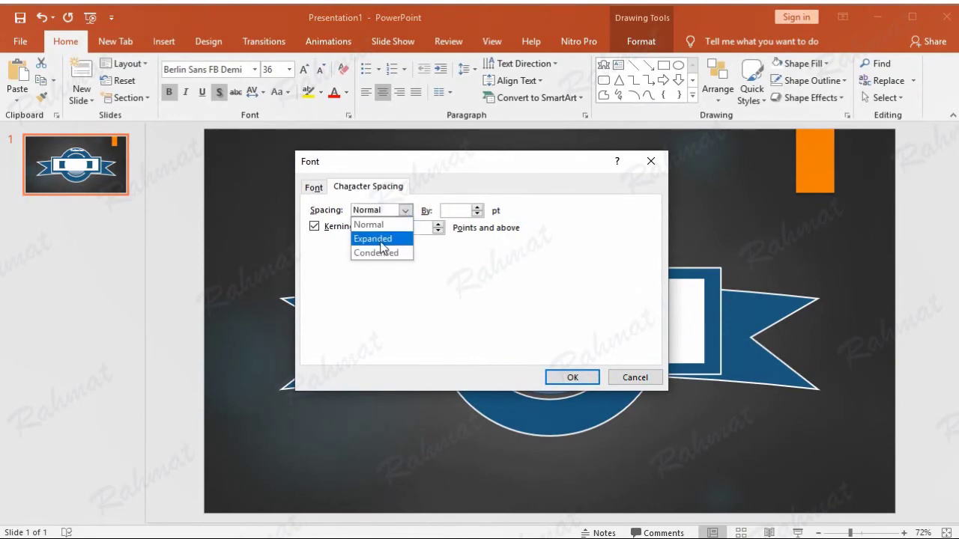
pyautogui.click(383, 239)
pyautogui.click(442, 210)
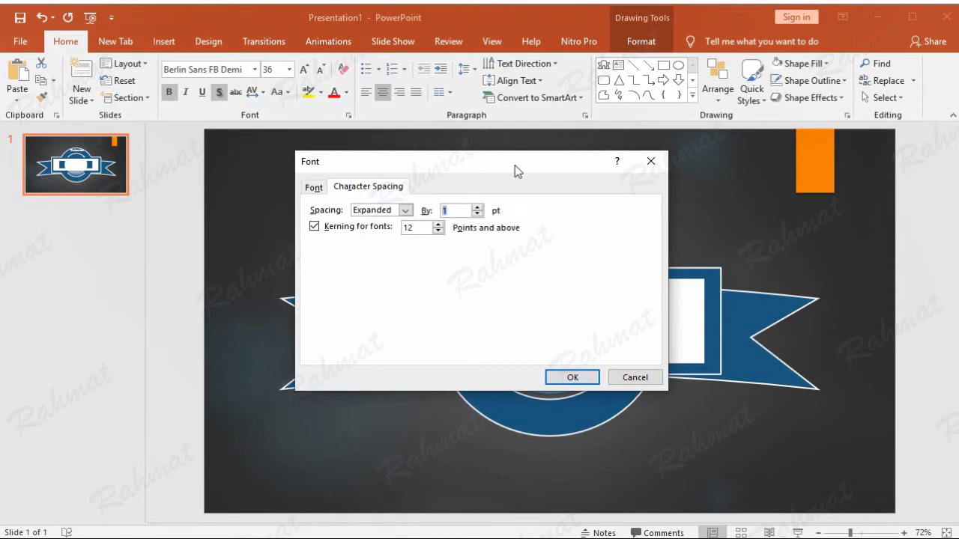
pyautogui.moveTo(515, 168); pyautogui.dragTo(341, 182)
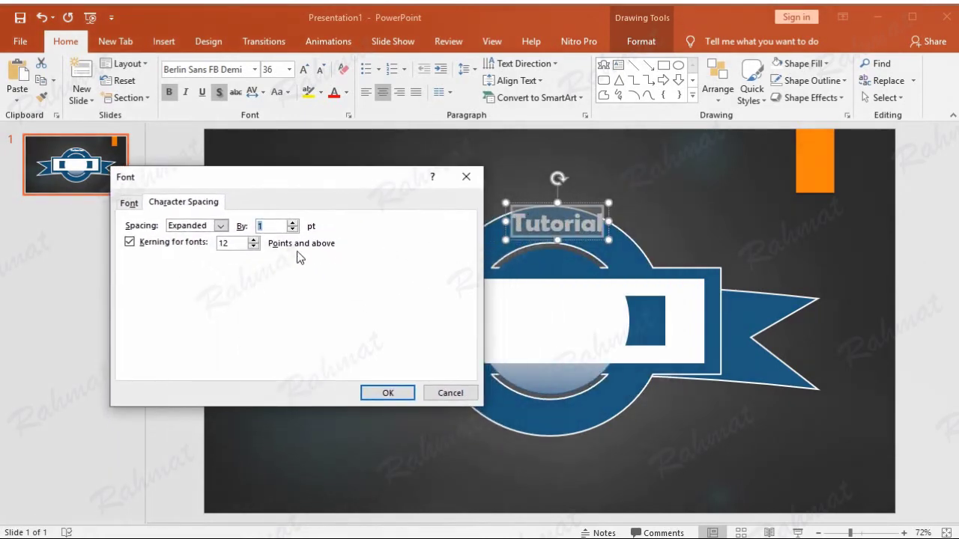
pyautogui.click(377, 401)
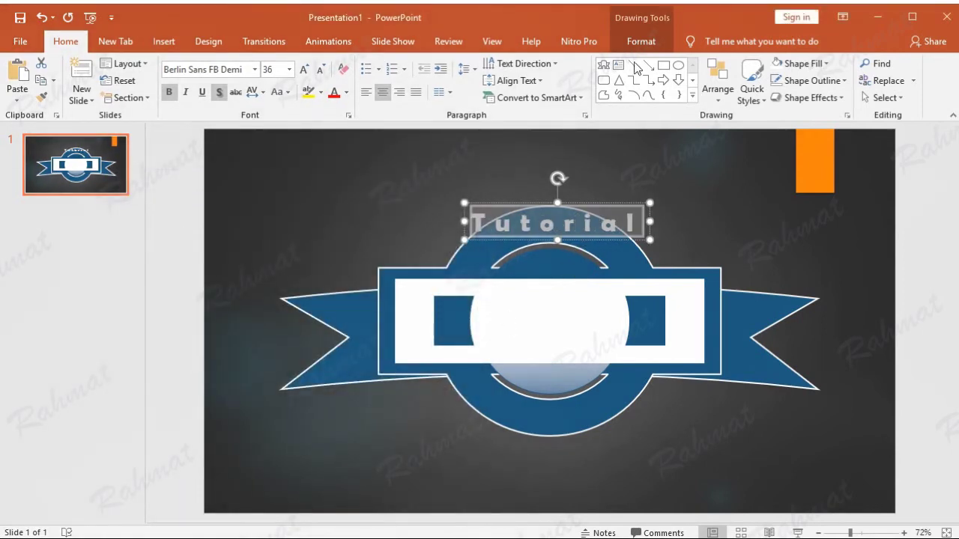
pyautogui.click(640, 41)
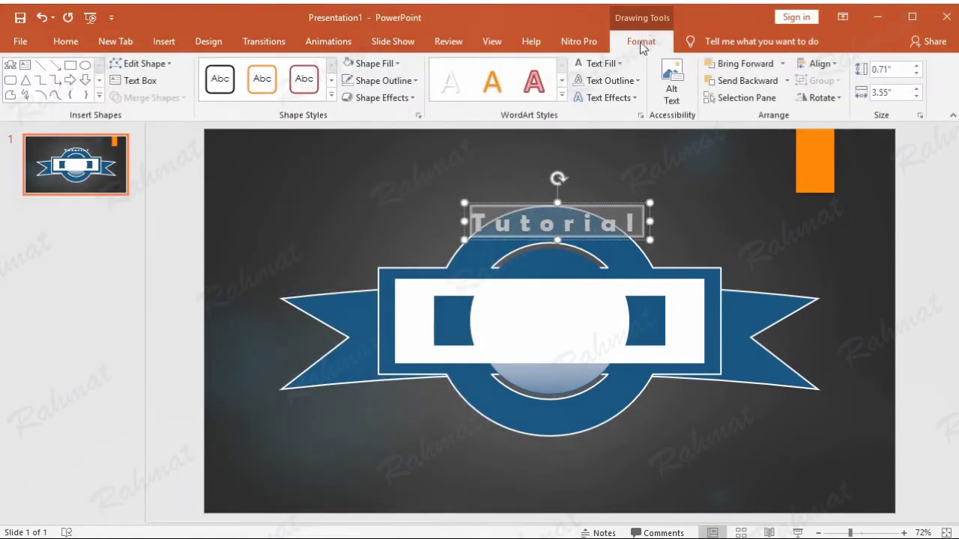
# Apply the Arch transform to Tutorial and stretch its box taller and wider
pyautogui.click(618, 99)
pyautogui.moveTo(633, 288)
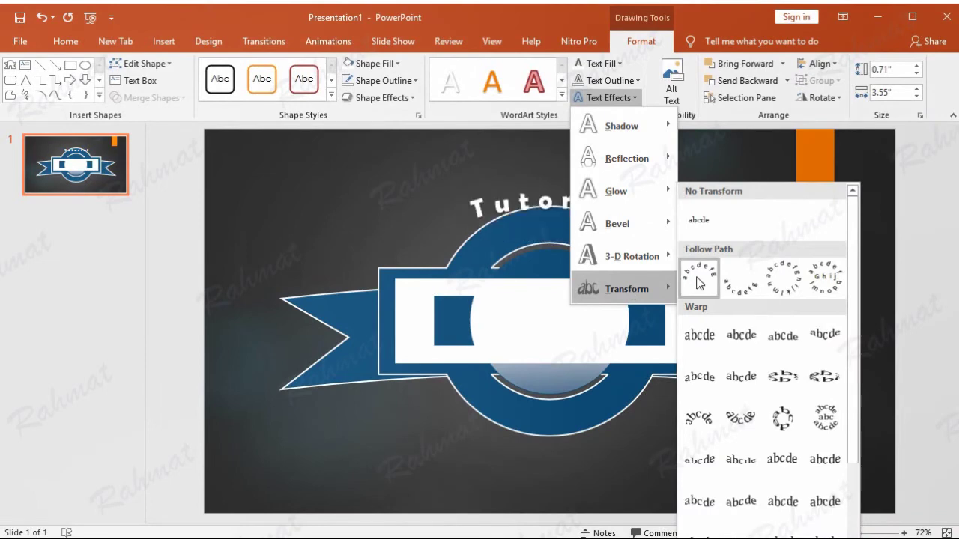
pyautogui.click(694, 290)
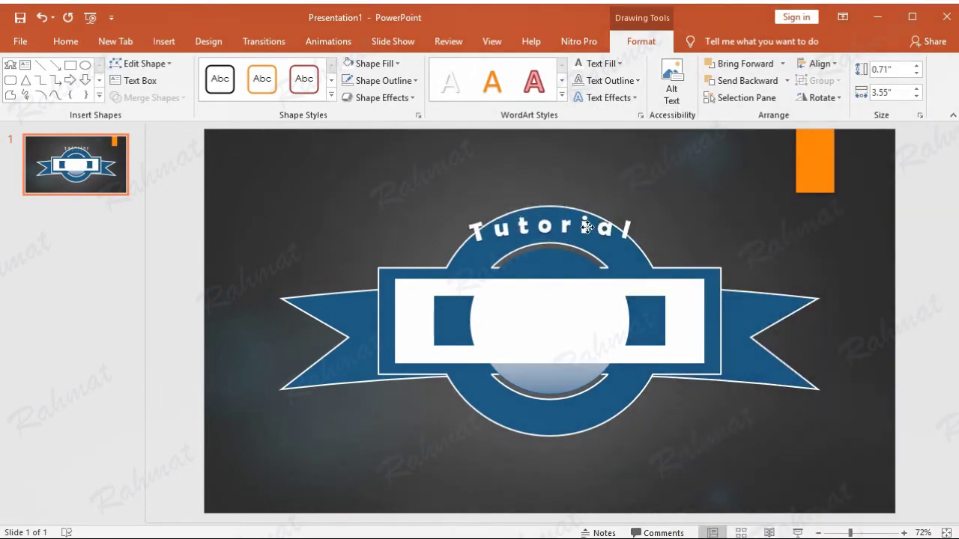
pyautogui.click(544, 226)
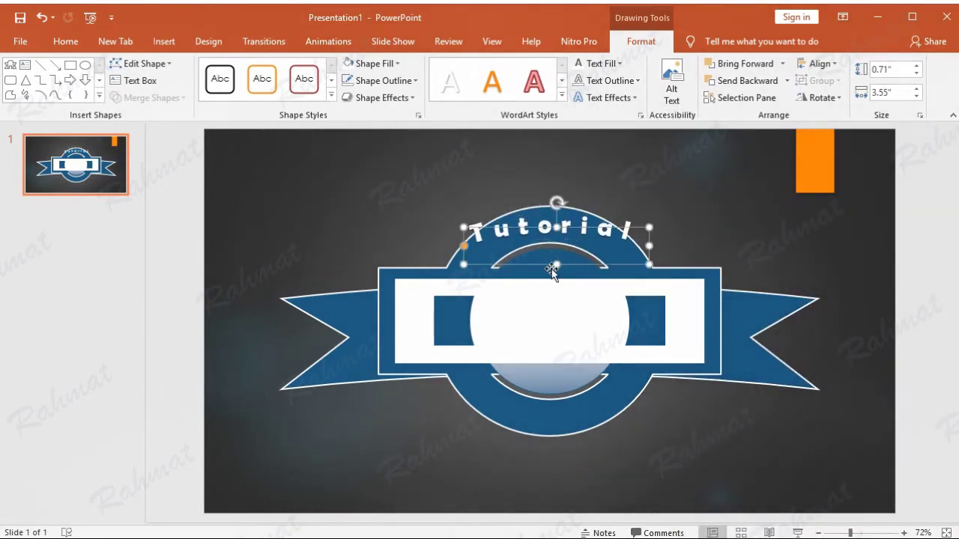
pyautogui.moveTo(556, 266); pyautogui.dragTo(544, 347)
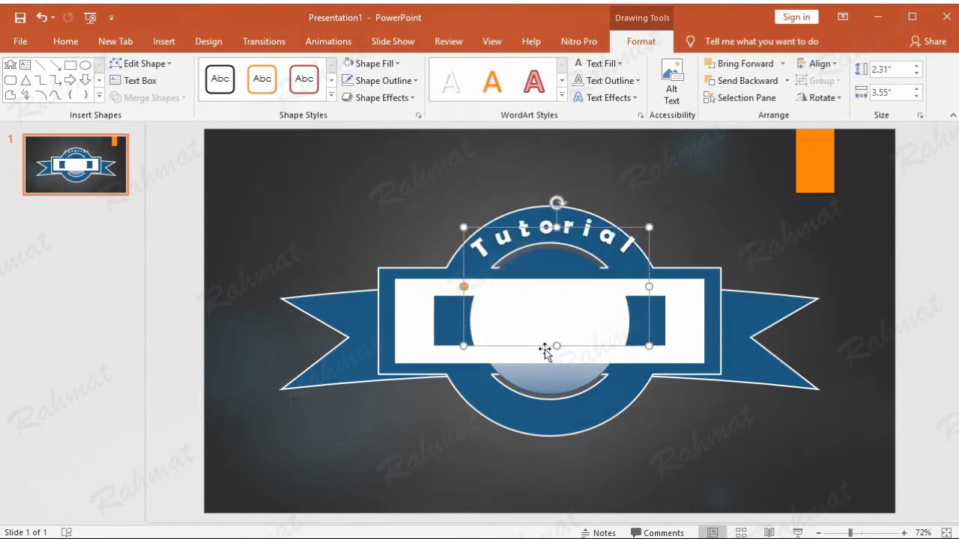
pyautogui.moveTo(551, 346); pyautogui.dragTo(553, 390)
pyautogui.moveTo(624, 229); pyautogui.dragTo(616, 229)
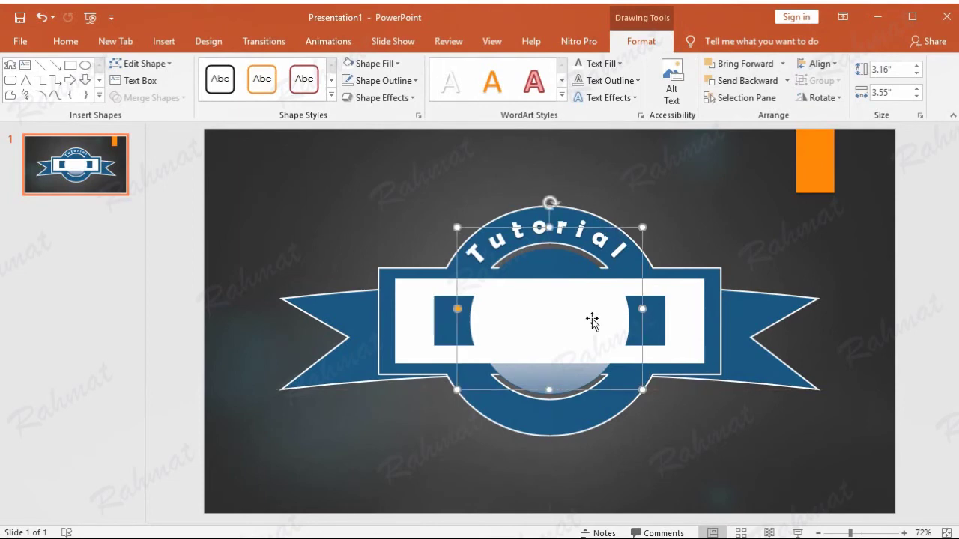
pyautogui.moveTo(552, 392); pyautogui.dragTo(550, 424)
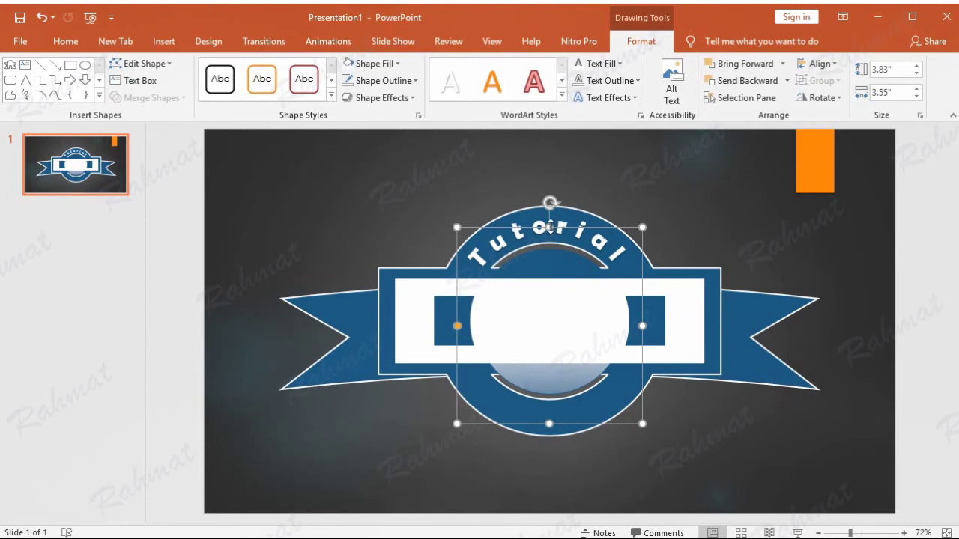
pyautogui.moveTo(642, 326); pyautogui.dragTo(665, 320)
# Widen the Tutorial arch further and centre it over the roundel
pyautogui.moveTo(619, 228); pyautogui.dragTo(618, 227)
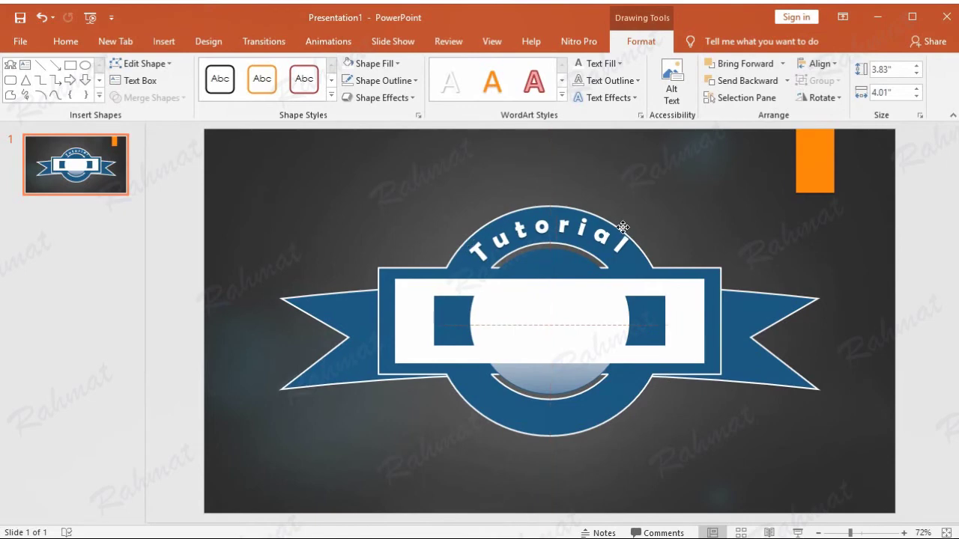
pyautogui.moveTo(619, 227); pyautogui.dragTo(621, 228)
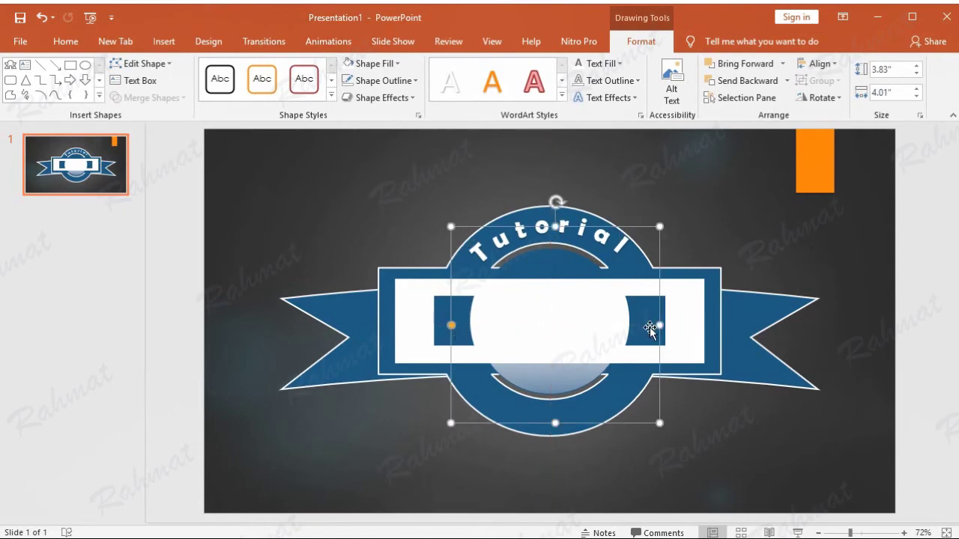
pyautogui.moveTo(661, 325); pyautogui.dragTo(705, 325)
pyautogui.moveTo(665, 227); pyautogui.dragTo(644, 228)
pyautogui.moveTo(560, 231); pyautogui.dragTo(561, 206)
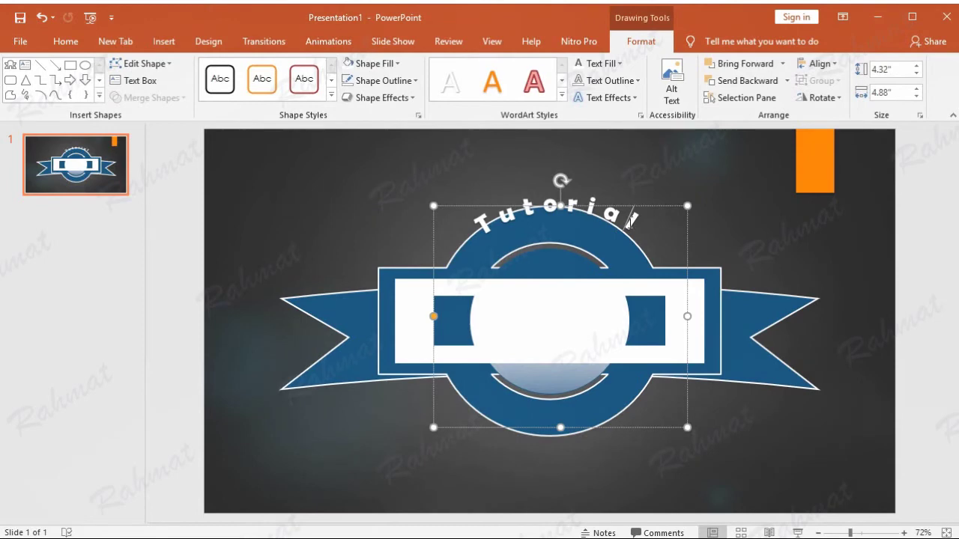
pyautogui.click(630, 218)
pyautogui.click(604, 202)
pyautogui.moveTo(604, 227); pyautogui.dragTo(600, 230)
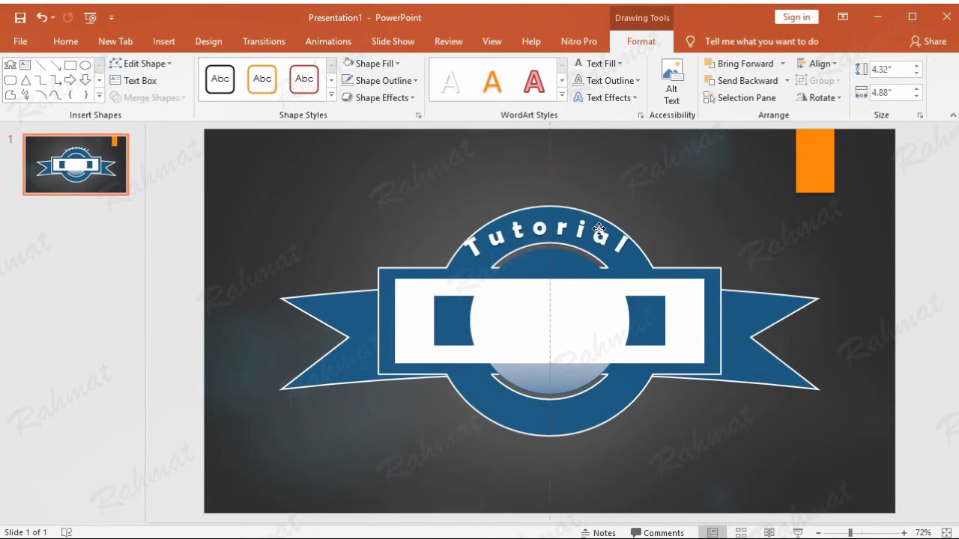
pyautogui.moveTo(599, 230); pyautogui.dragTo(599, 230)
# Adjust the arch's size and position until it follows the roundel's top rim
pyautogui.moveTo(550, 451); pyautogui.dragTo(550, 501)
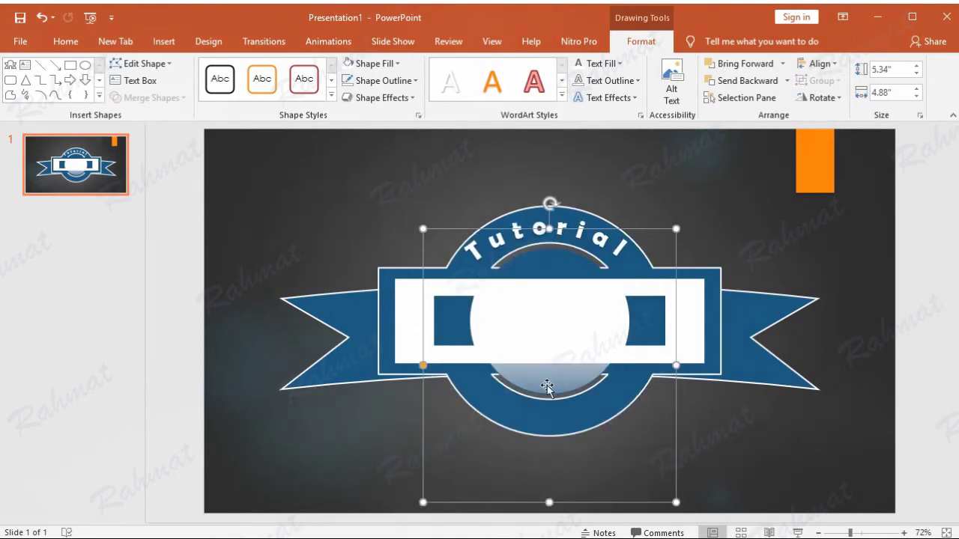
pyautogui.moveTo(554, 228); pyautogui.dragTo(554, 200)
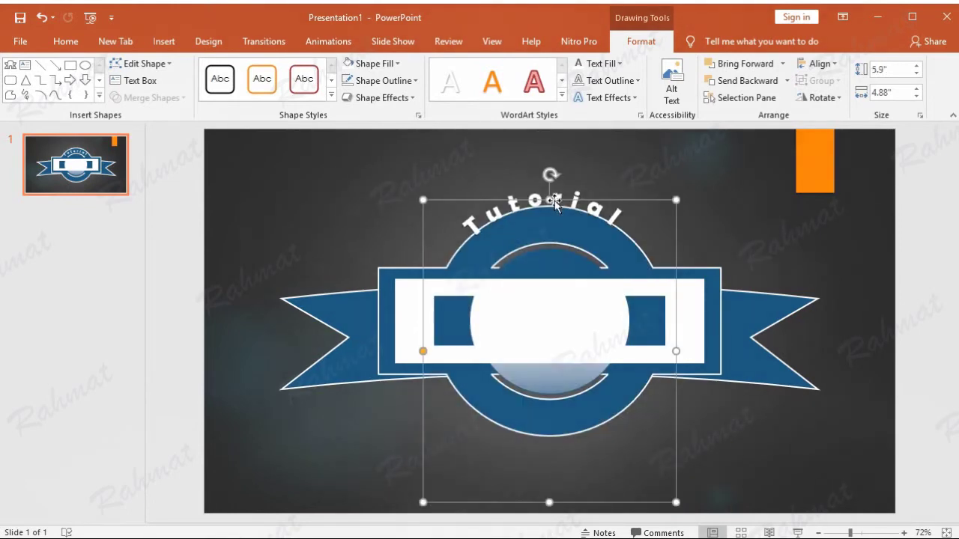
pyautogui.moveTo(555, 203)
pyautogui.mouseDown()
pyautogui.moveTo(584, 224)
pyautogui.moveTo(552, 227)
pyautogui.moveTo(556, 199)
pyautogui.mouseUp()
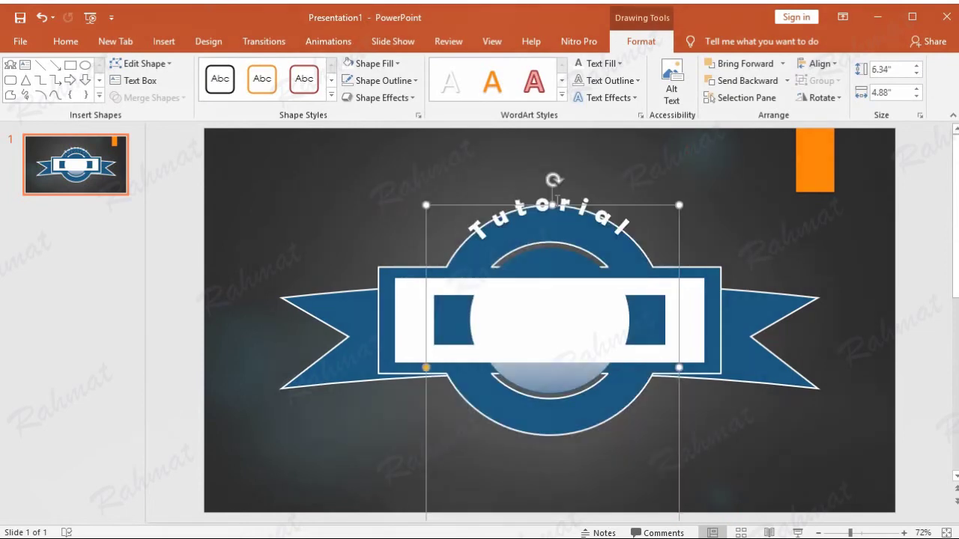
pyautogui.press('Down')
pyautogui.press('Down')
pyautogui.press('Down')
pyautogui.press('Down')
pyautogui.press('Down')
pyautogui.hotkey('ctrl', 'Left')
pyautogui.moveTo(559, 206); pyautogui.dragTo(552, 201)
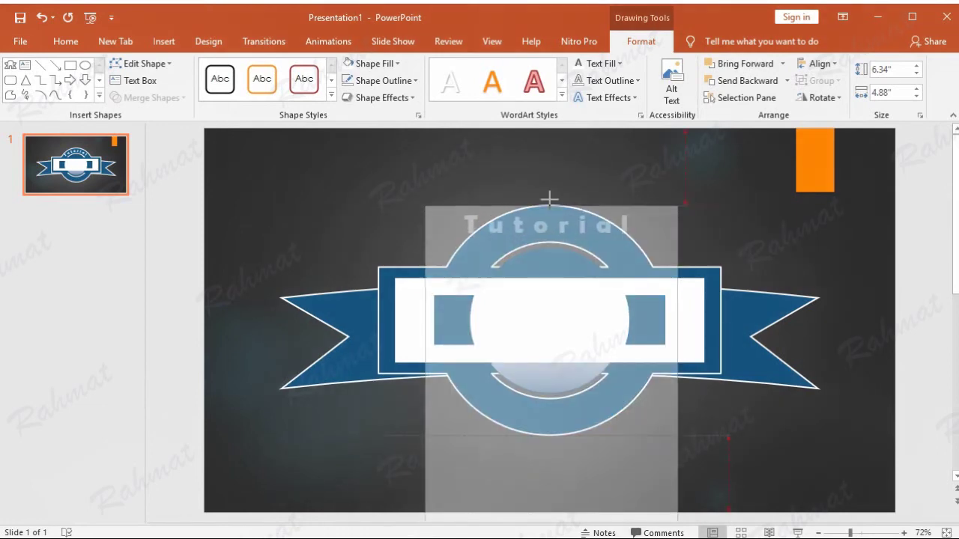
pyautogui.moveTo(570, 199); pyautogui.dragTo(573, 225)
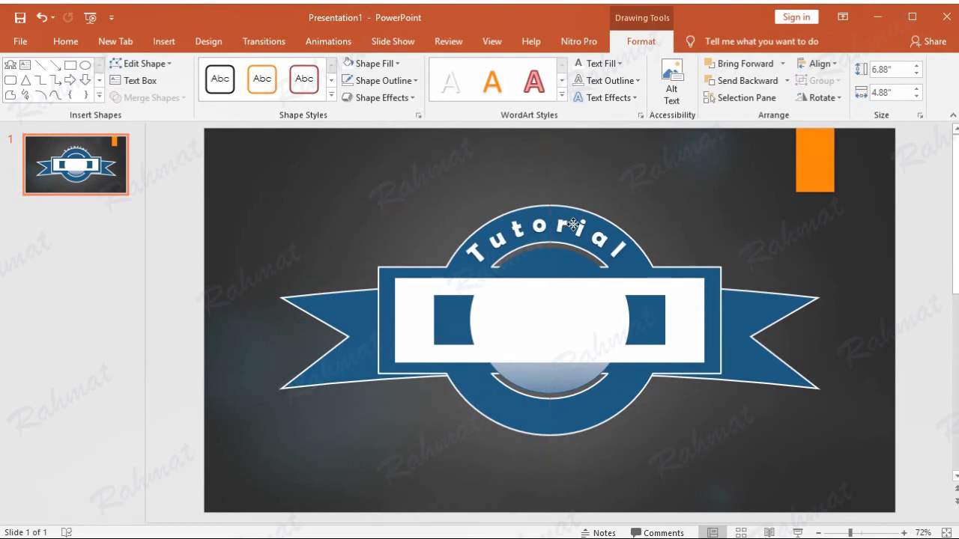
pyautogui.moveTo(573, 225)
pyautogui.mouseDown()
pyautogui.moveTo(550, 216)
pyautogui.moveTo(582, 228)
pyautogui.mouseUp()
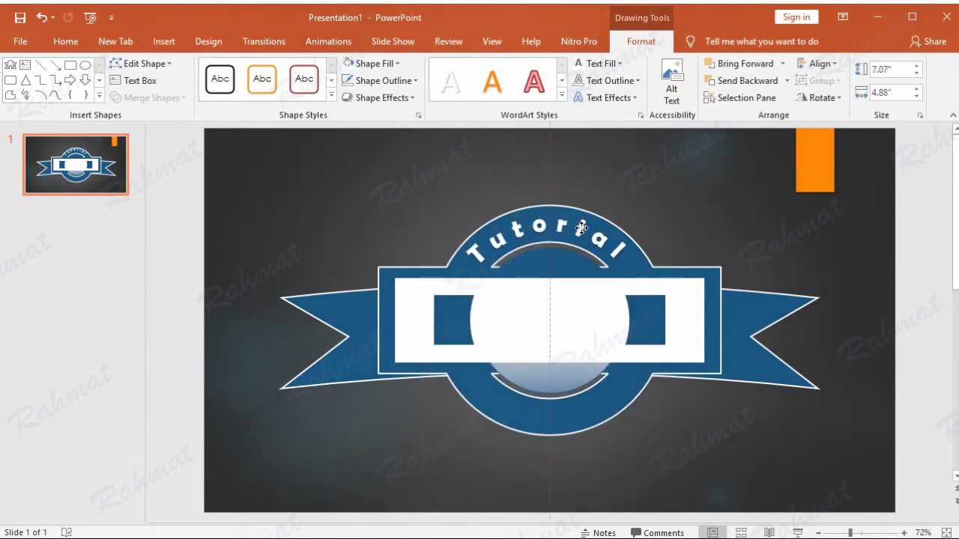
pyautogui.click(761, 207)
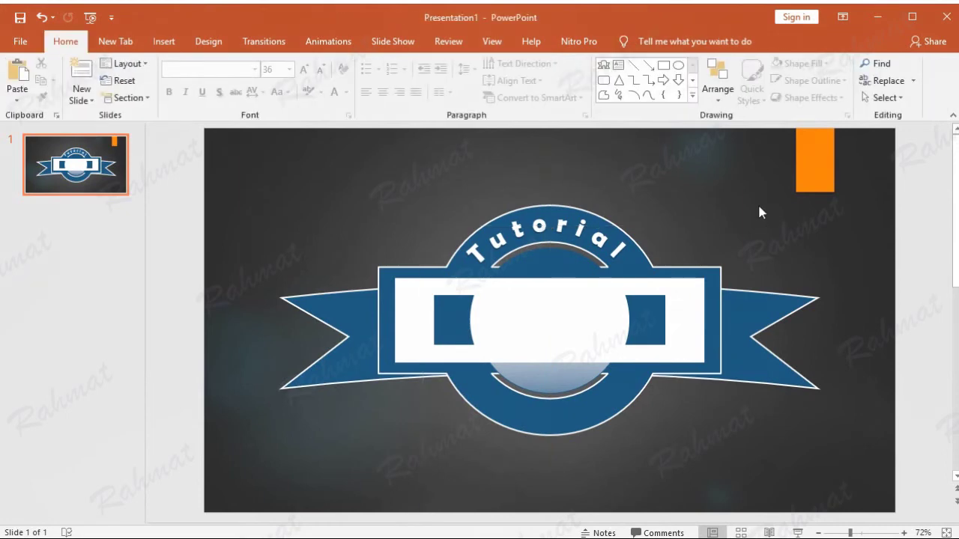
# Insert a WordArt text box containing 'PowerPoint' and select the word
pyautogui.click(164, 42)
pyautogui.click(672, 88)
pyautogui.click(811, 129)
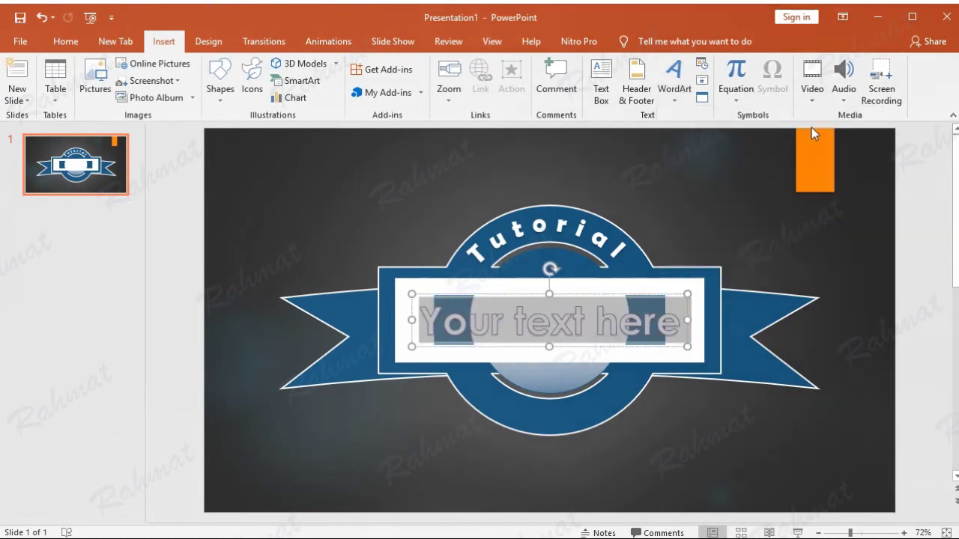
pyautogui.write('Power')
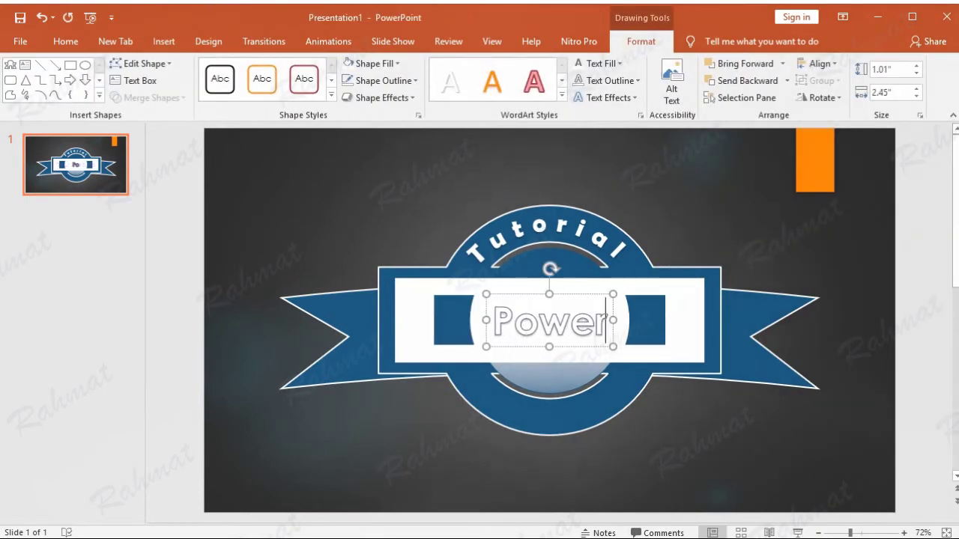
pyautogui.write('Point')
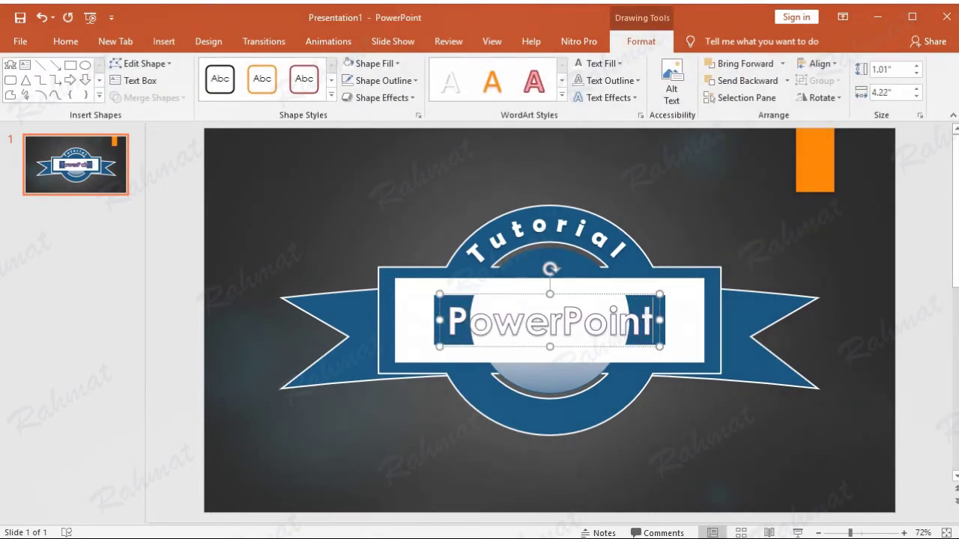
pyautogui.doubleClick(612, 305)
pyautogui.click(609, 304)
pyautogui.doubleClick(606, 303)
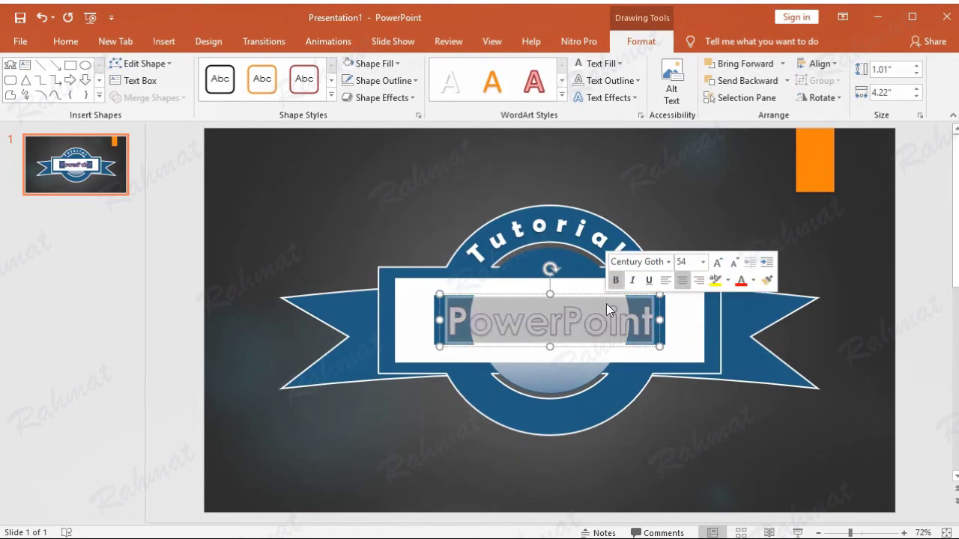
# Format 'PowerPoint' in Berlin Sans FB Demi at 28 pt
pyautogui.click(71, 42)
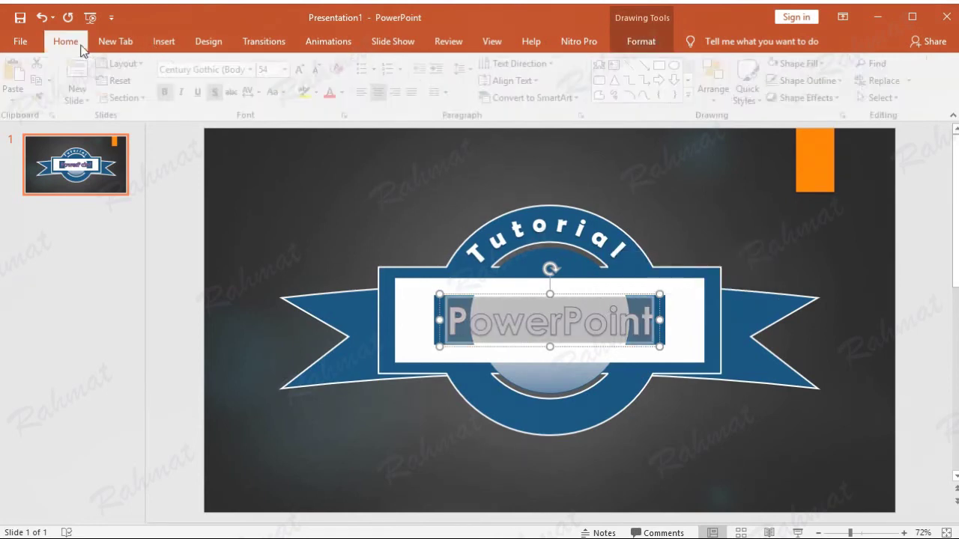
pyautogui.click(255, 69)
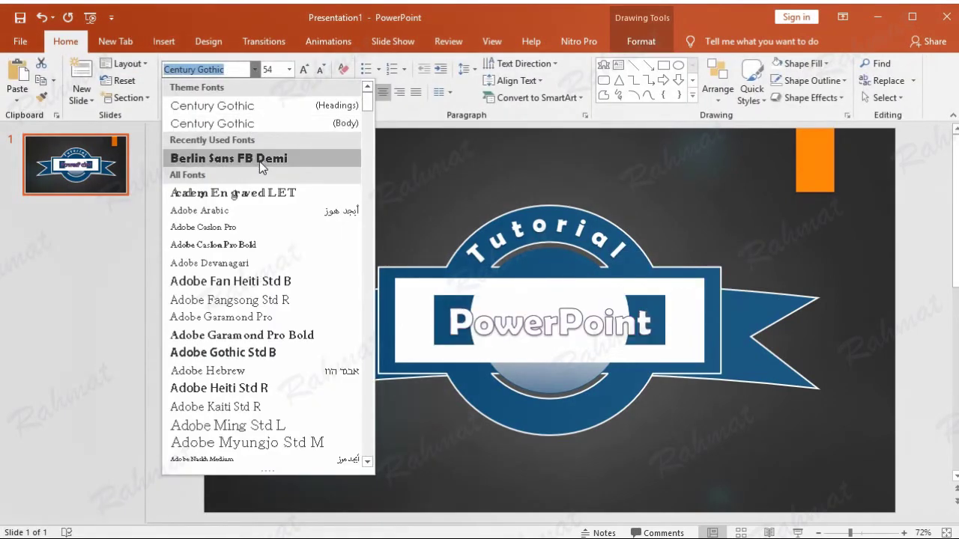
pyautogui.click(259, 160)
pyautogui.click(289, 69)
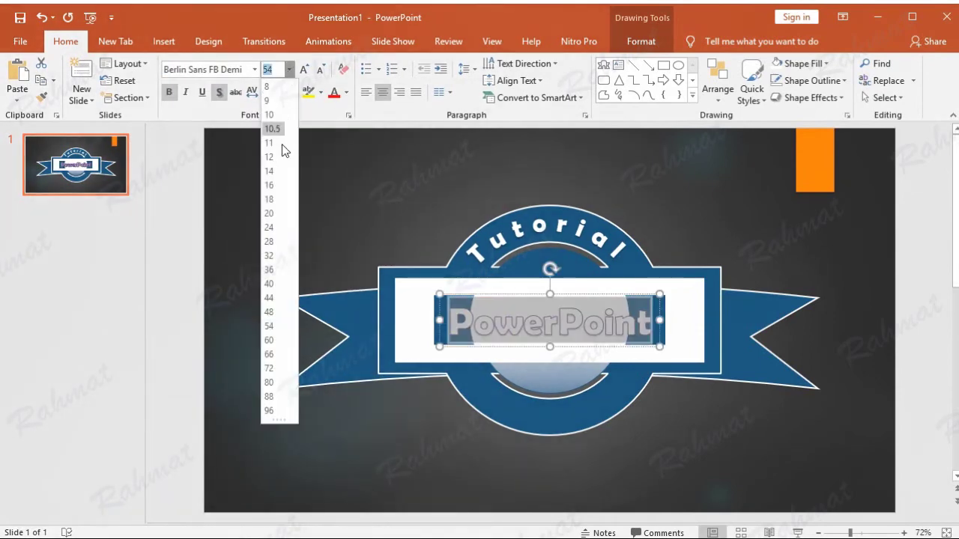
pyautogui.click(274, 243)
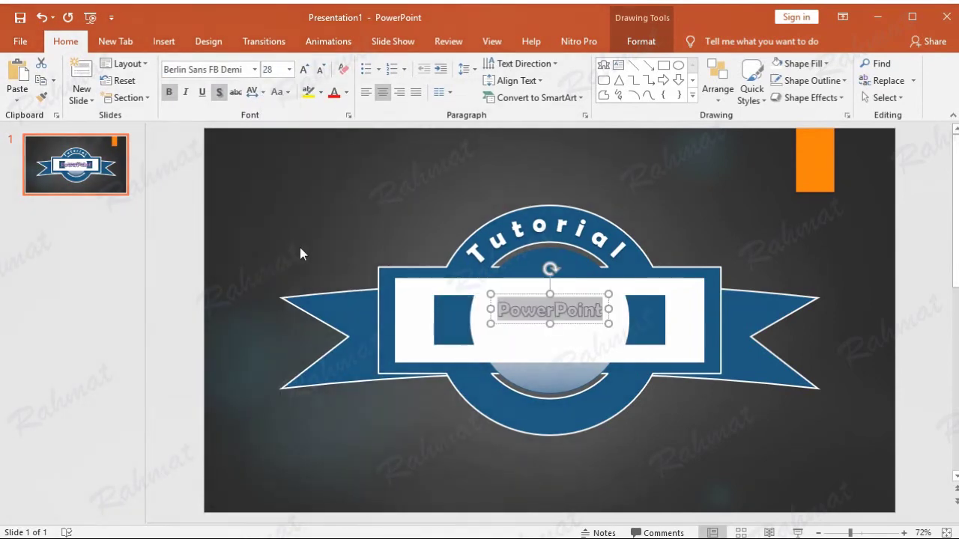
# Make the PowerPoint text white with no outline
pyautogui.click(642, 41)
pyautogui.click(619, 64)
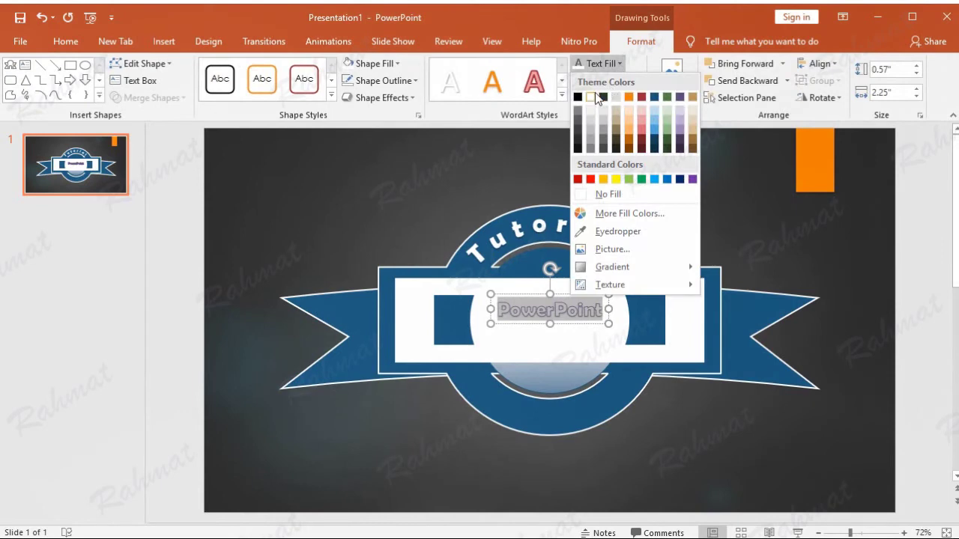
pyautogui.click(591, 96)
pyautogui.click(605, 82)
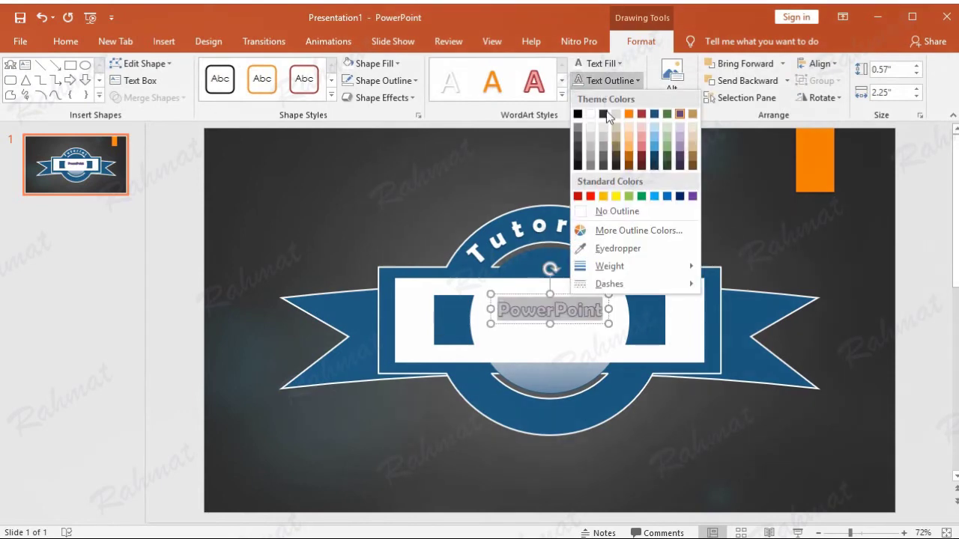
pyautogui.click(619, 212)
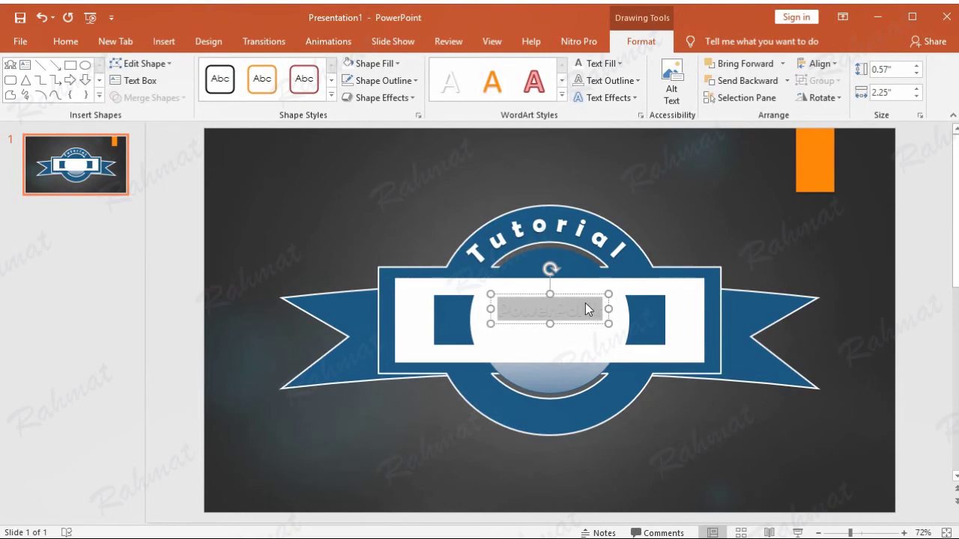
# Move 'PowerPoint' down to the roundel's lower band, undoing an accidental rectangle move
pyautogui.moveTo(584, 294); pyautogui.dragTo(578, 390)
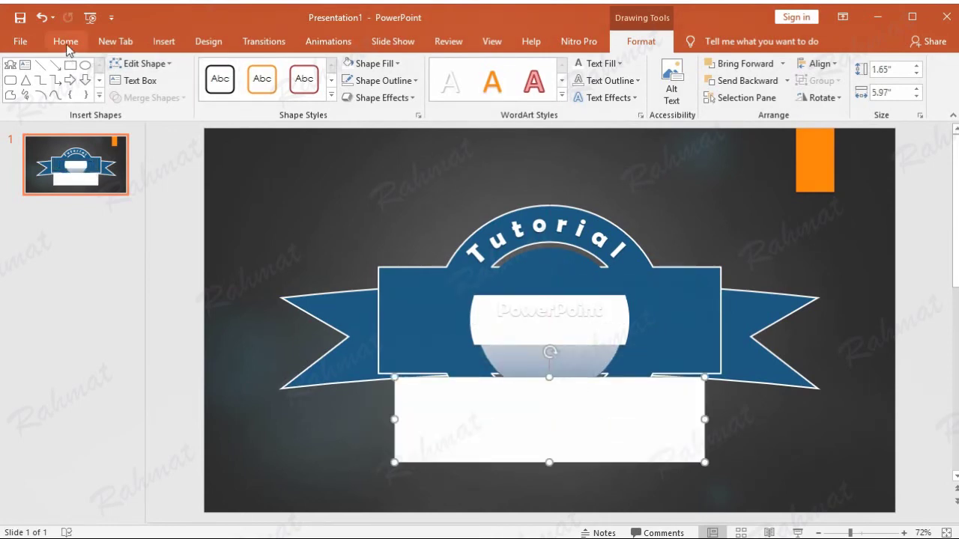
pyautogui.click(43, 23)
pyautogui.click(579, 311)
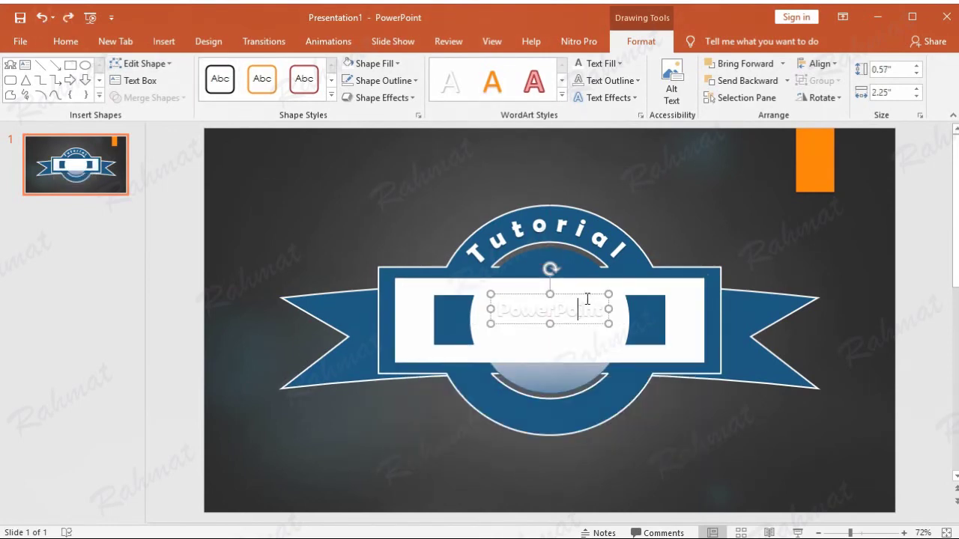
pyautogui.moveTo(586, 296); pyautogui.dragTo(585, 391)
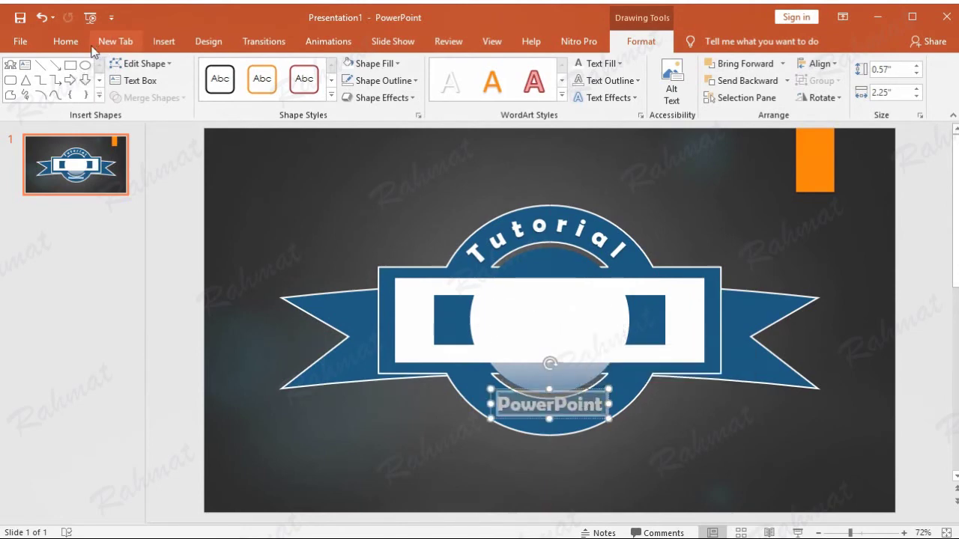
pyautogui.click(66, 42)
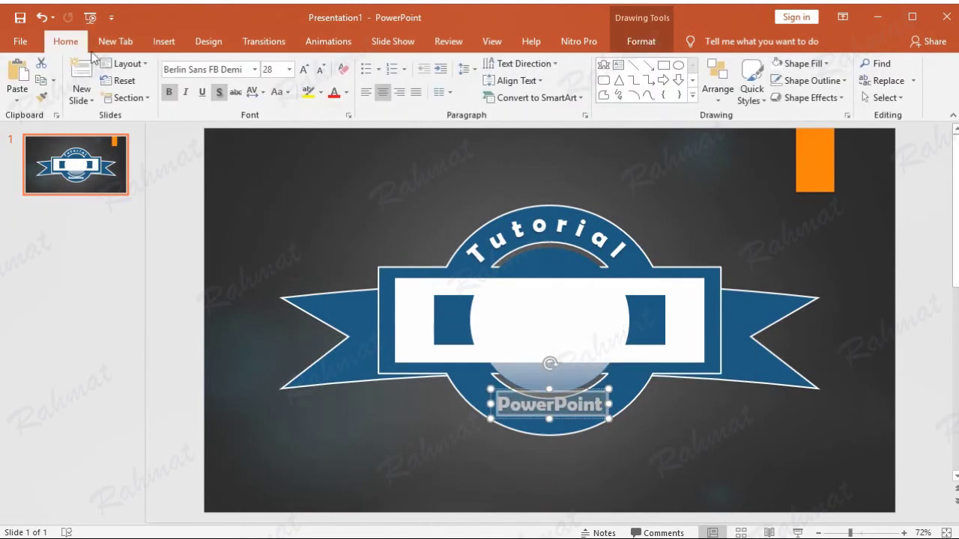
# Expand the character spacing of the PowerPoint caption by 8 pt
pyautogui.click(260, 92)
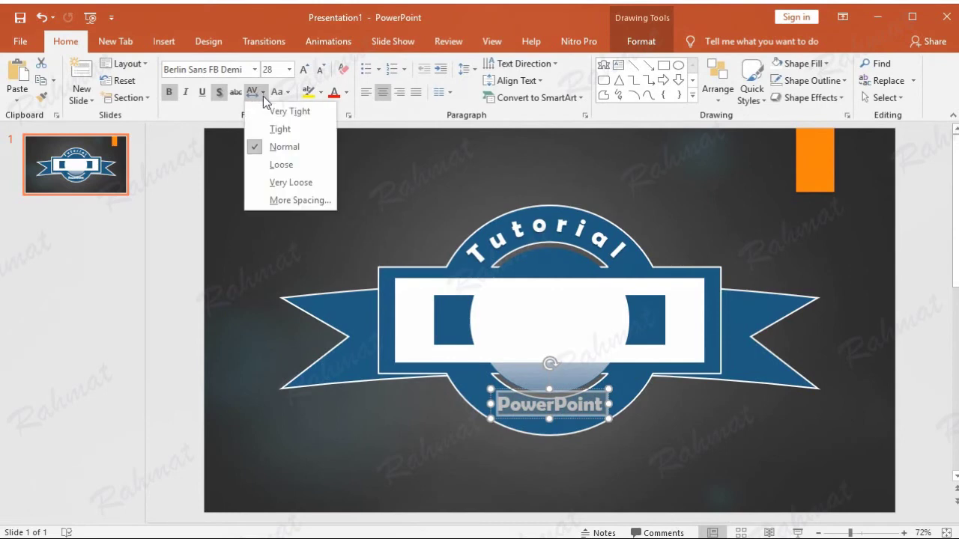
pyautogui.click(297, 200)
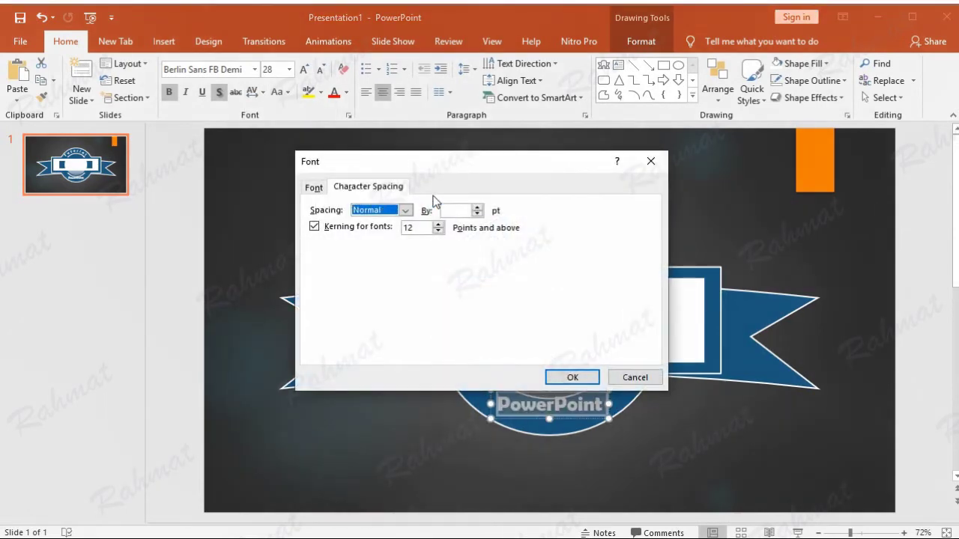
pyautogui.click(405, 211)
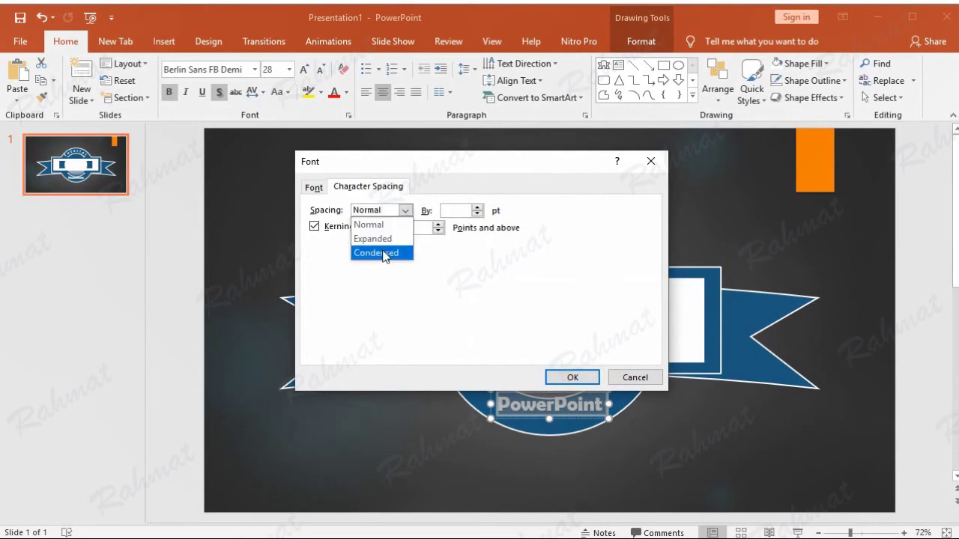
pyautogui.click(375, 238)
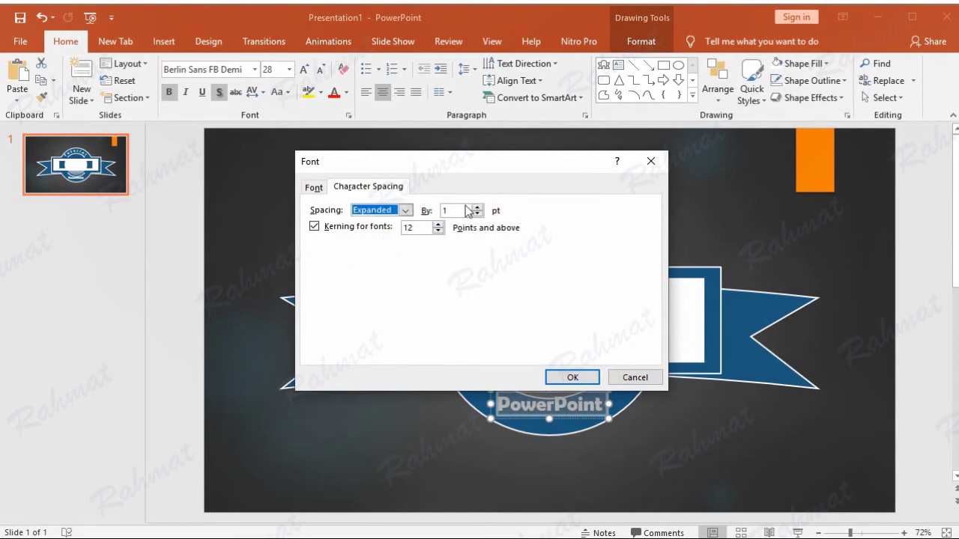
pyautogui.doubleClick(459, 210)
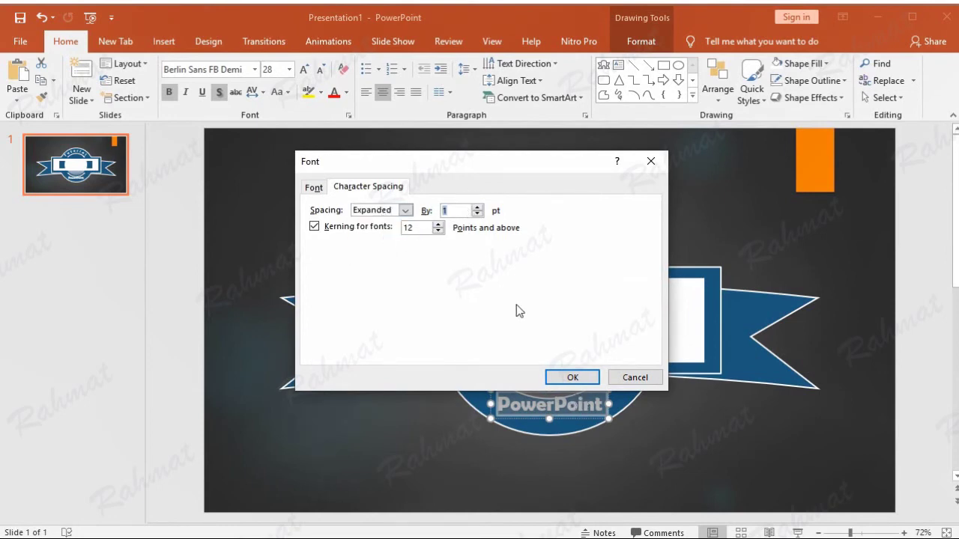
pyautogui.write('8')
pyautogui.click(565, 377)
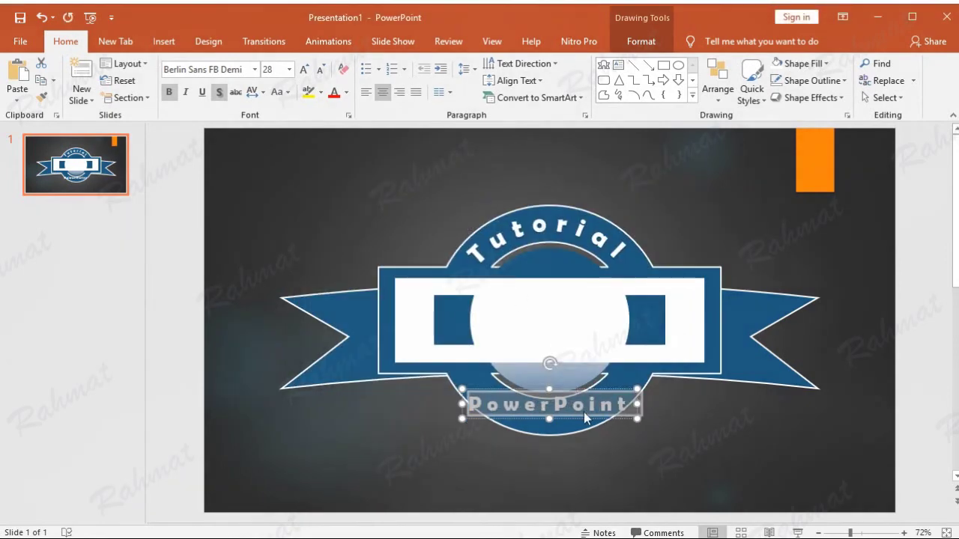
# Arch 'PowerPoint' with the Follow Path transform, enlarge it, and set it on the roundel's lower rim
pyautogui.click(642, 42)
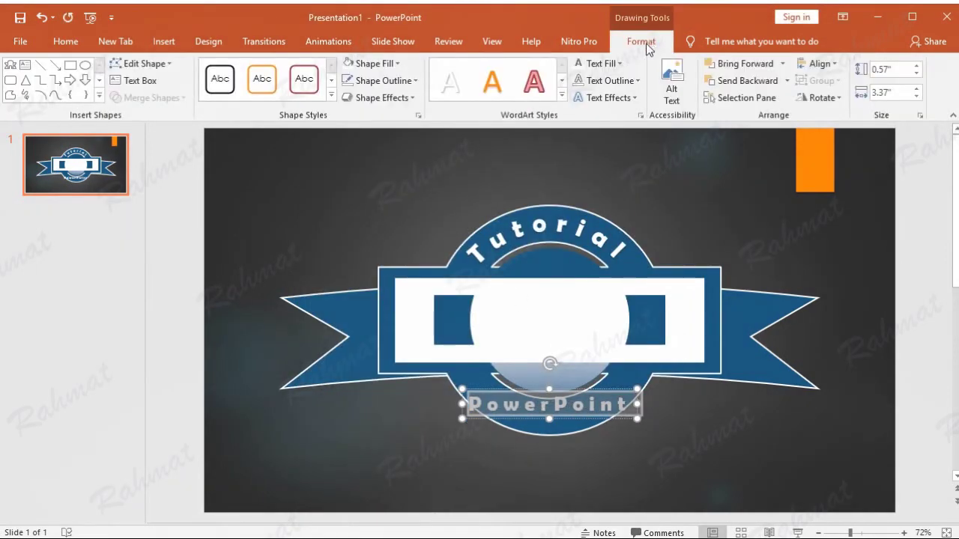
pyautogui.click(620, 97)
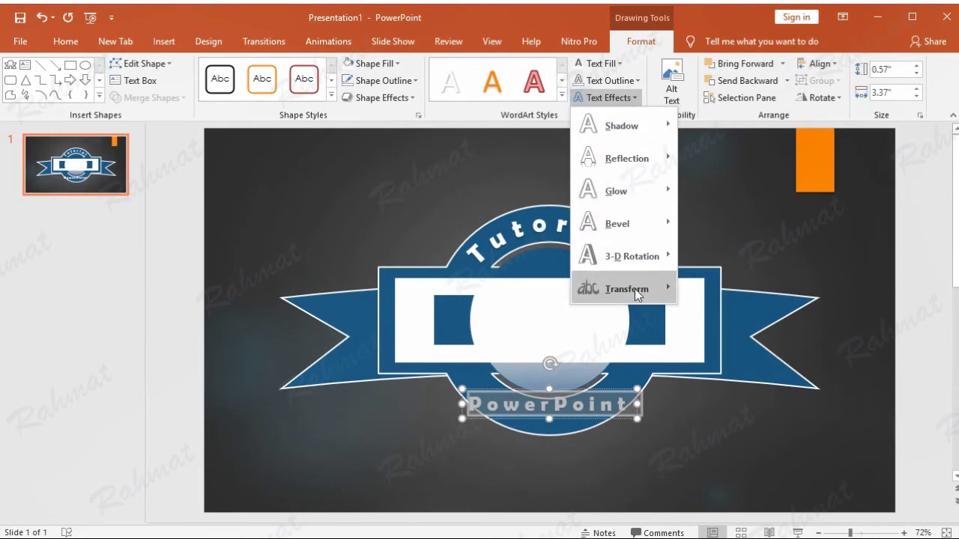
pyautogui.moveTo(642, 289)
pyautogui.click(749, 298)
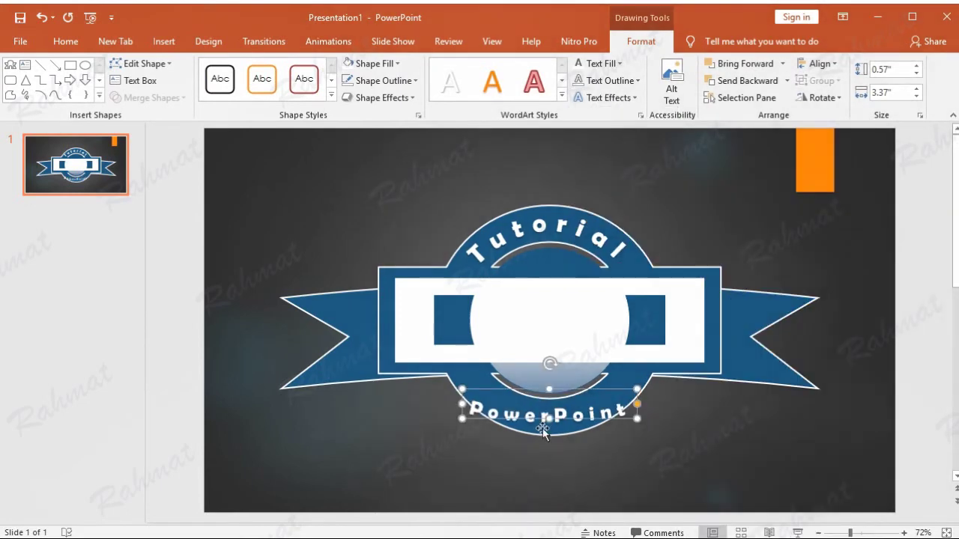
pyautogui.moveTo(550, 360); pyautogui.dragTo(555, 277)
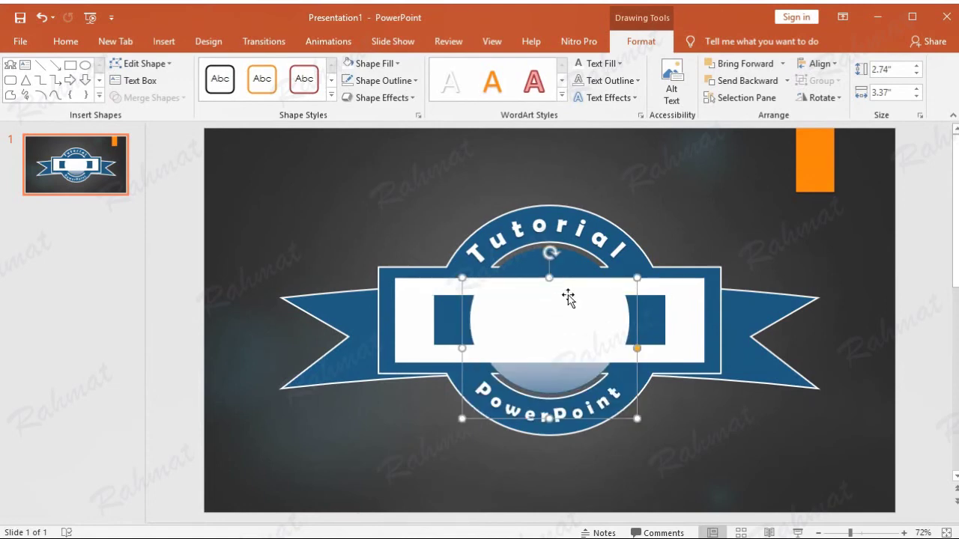
pyautogui.moveTo(598, 279); pyautogui.dragTo(595, 278)
pyautogui.click(813, 250)
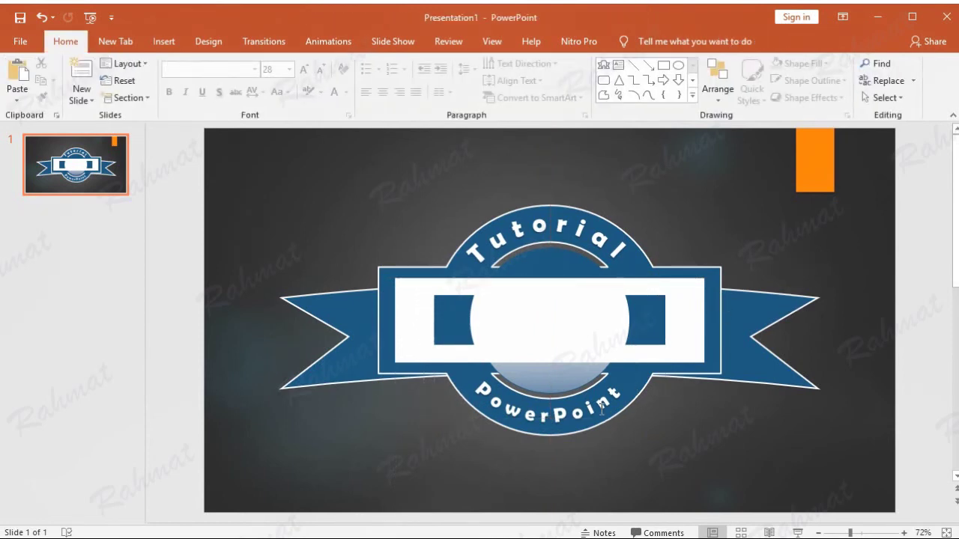
pyautogui.click(164, 40)
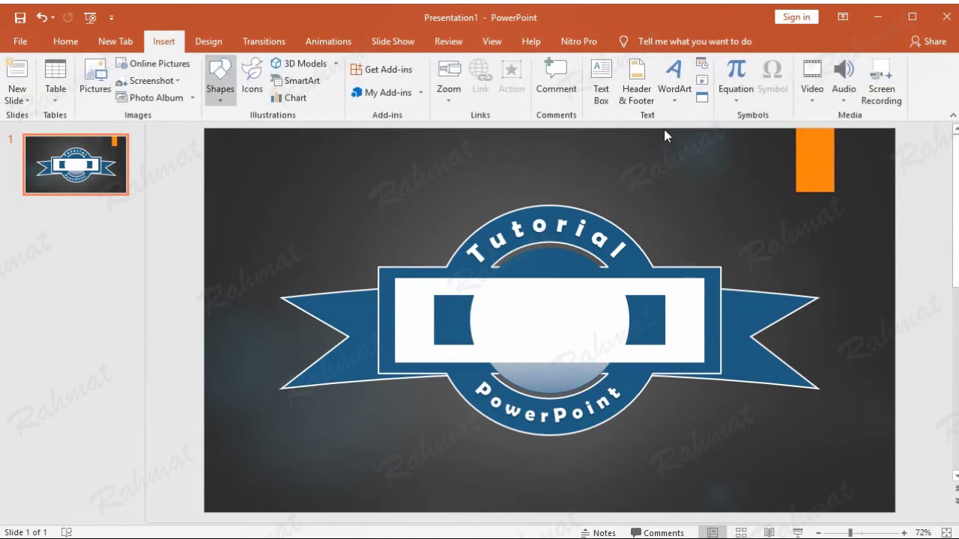
# Insert a WordArt reading 'Microsoft' and set its font size to 28
pyautogui.click(679, 103)
pyautogui.click(802, 132)
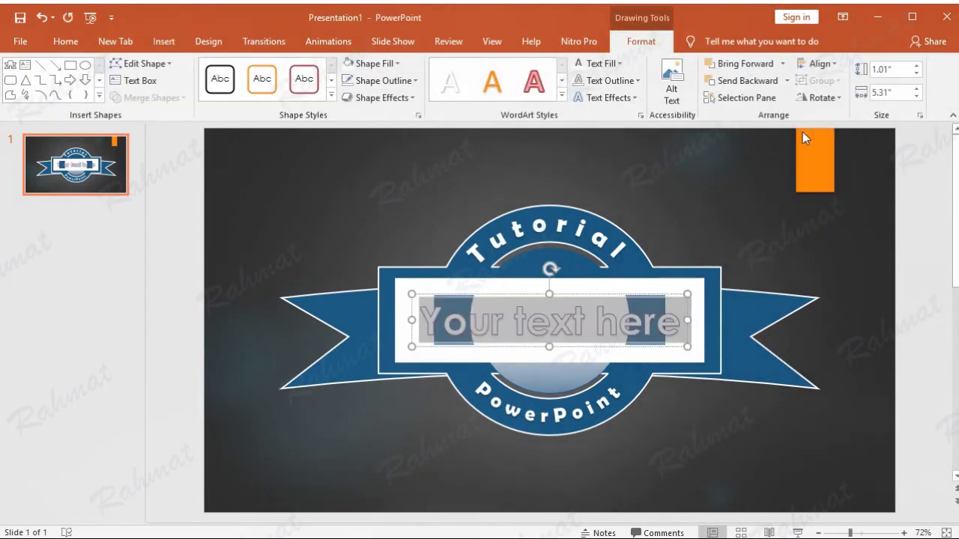
pyautogui.write('Microsoft')
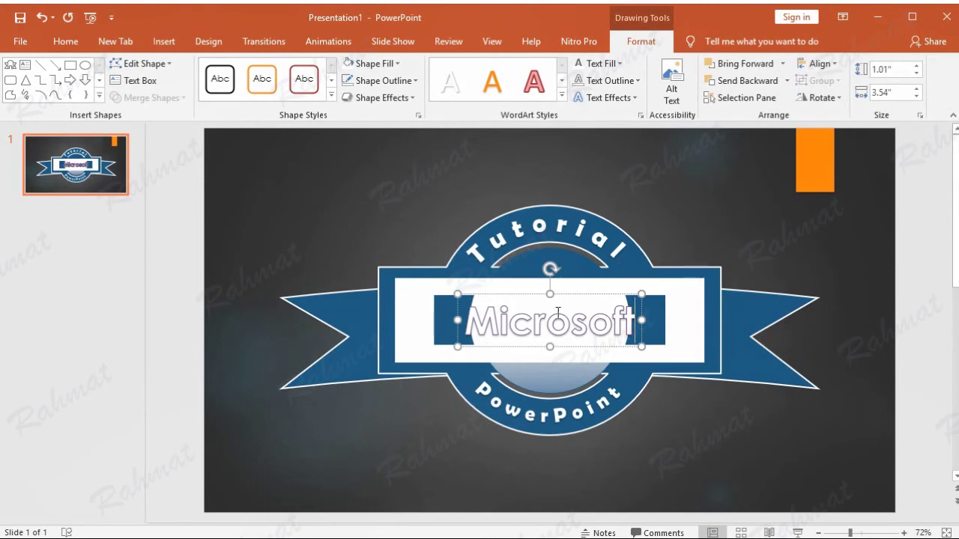
pyautogui.doubleClick(557, 312)
pyautogui.click(66, 43)
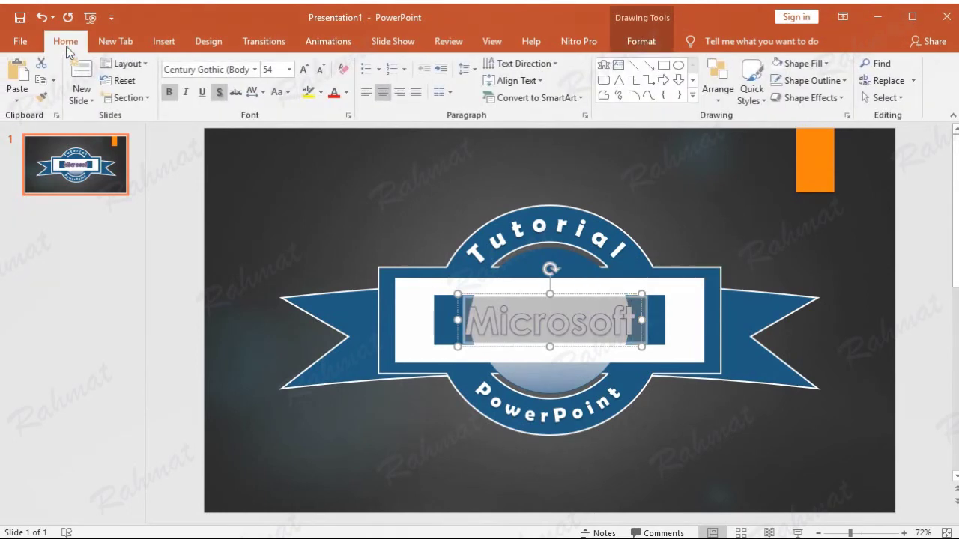
pyautogui.click(288, 70)
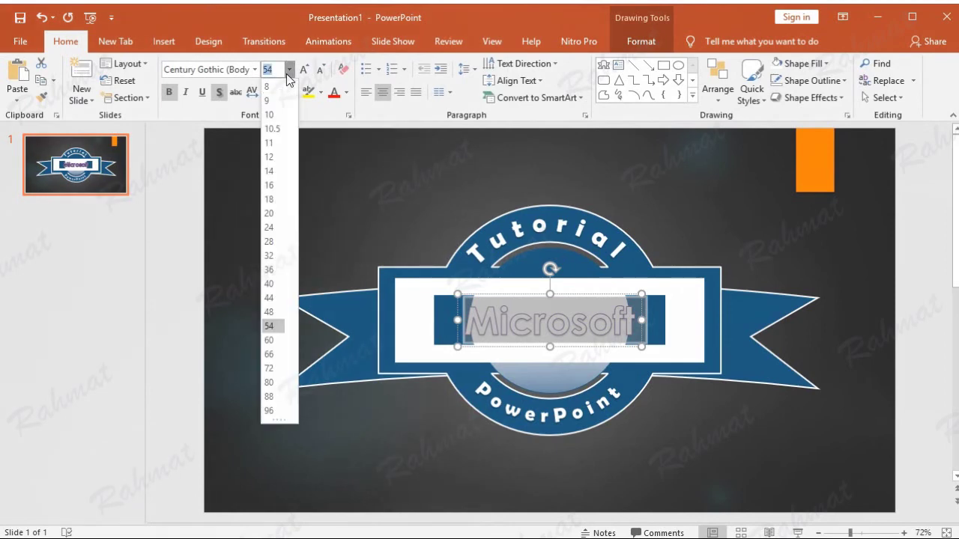
pyautogui.click(268, 241)
# Make the Microsoft text black with no outline and apply the Square warp
pyautogui.click(641, 41)
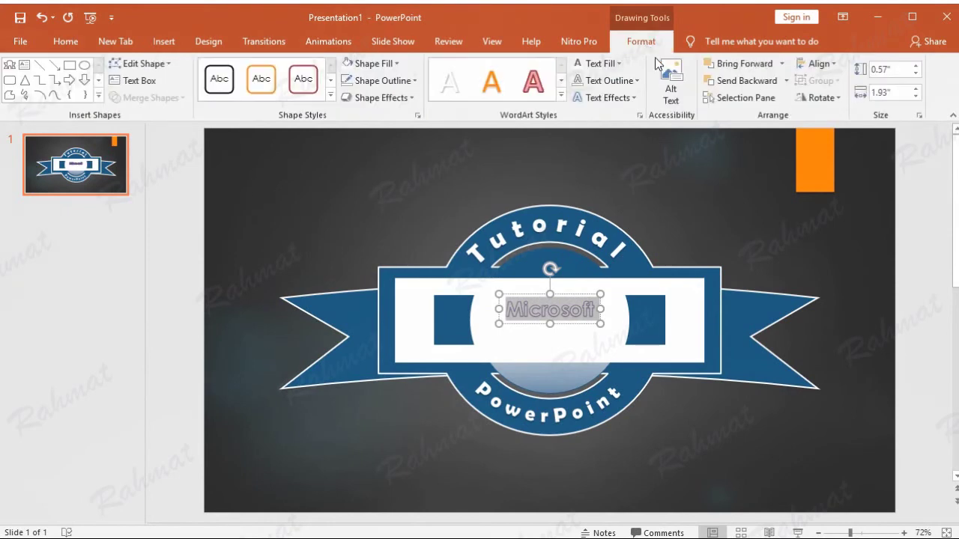
pyautogui.click(620, 65)
pyautogui.click(588, 97)
pyautogui.click(608, 81)
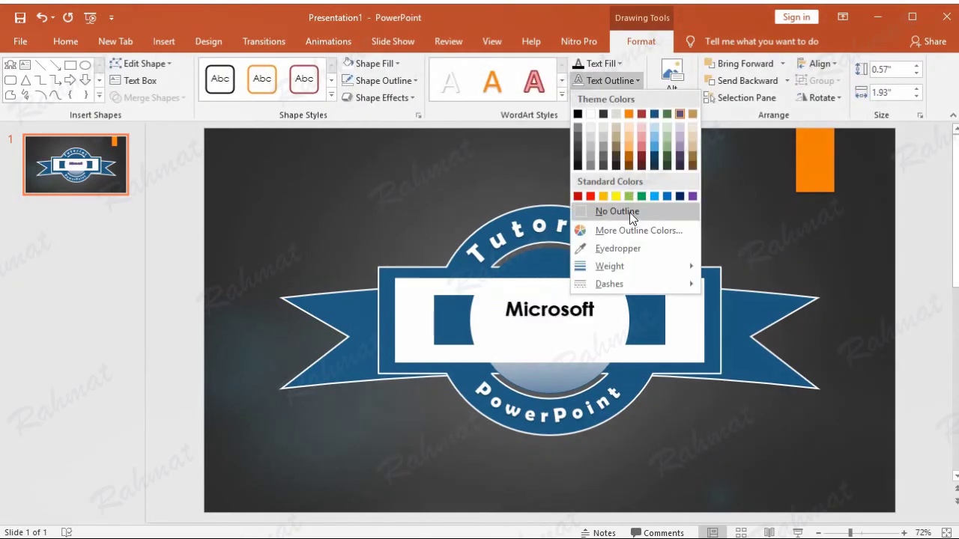
pyautogui.click(629, 211)
pyautogui.click(621, 98)
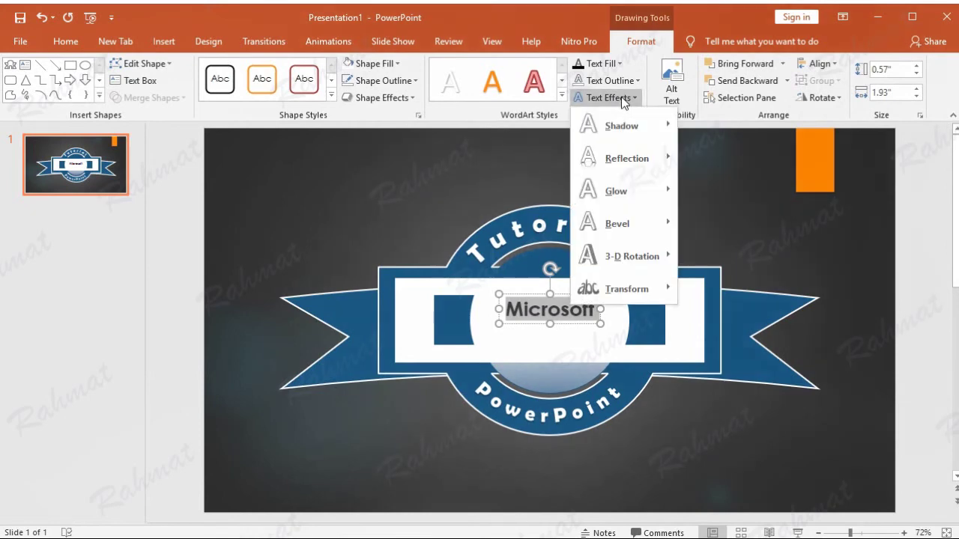
pyautogui.moveTo(627, 289)
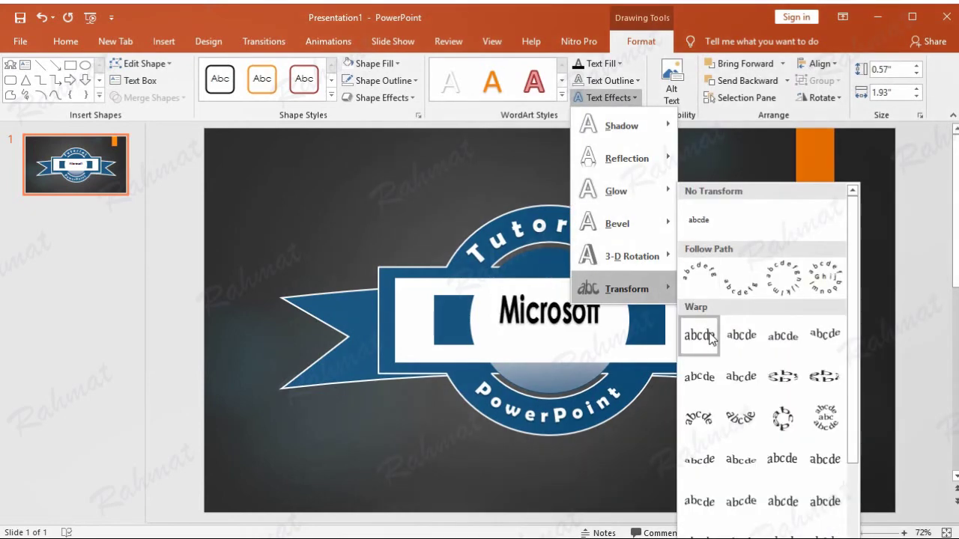
pyautogui.click(710, 338)
# Size the Microsoft box to 0.6" by 2.8" and centre it on the white banner
pyautogui.click(891, 69)
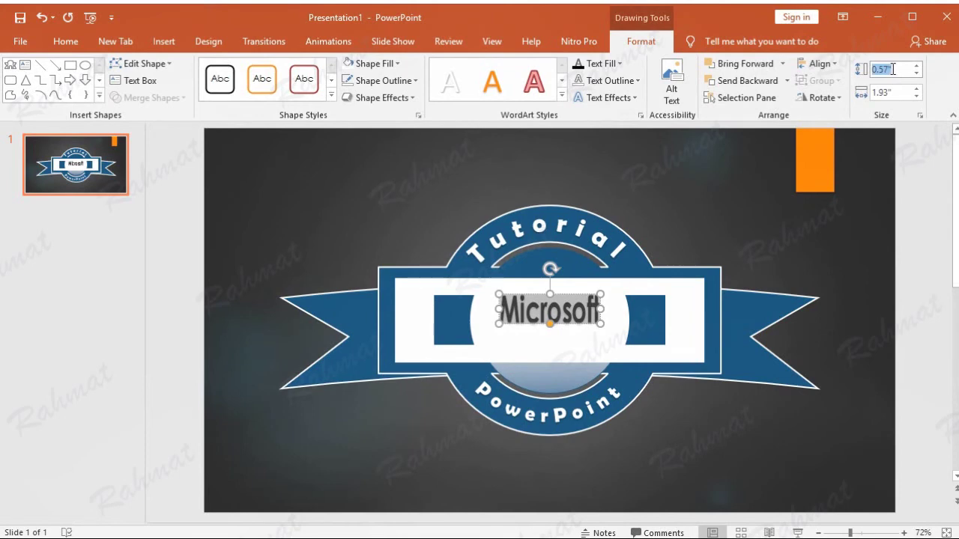
pyautogui.write('0.6')
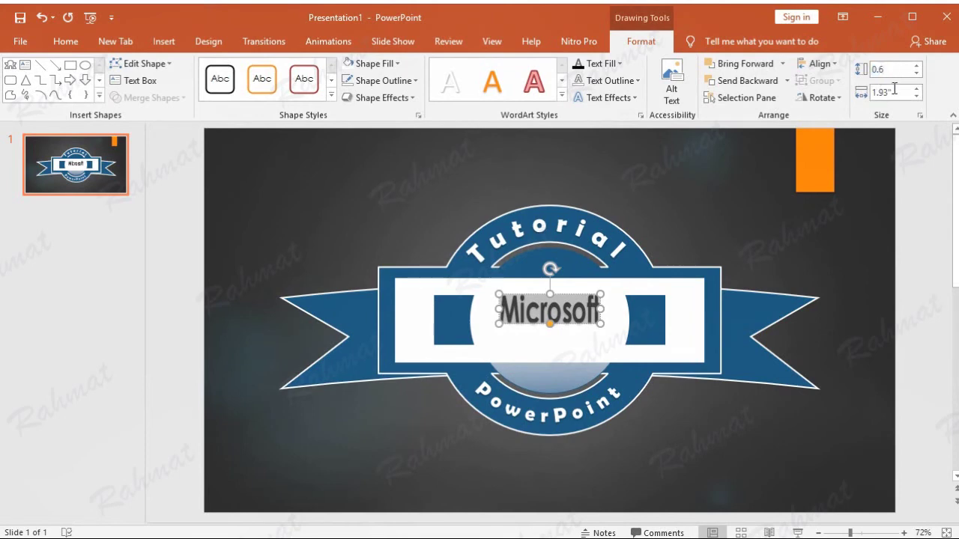
pyautogui.click(893, 90)
pyautogui.write('2.8')
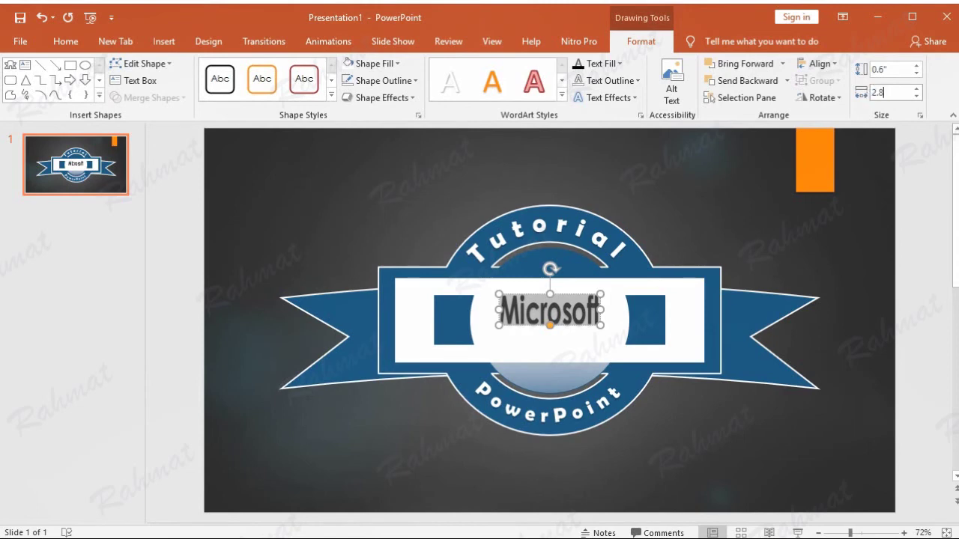
pyautogui.press('Return')
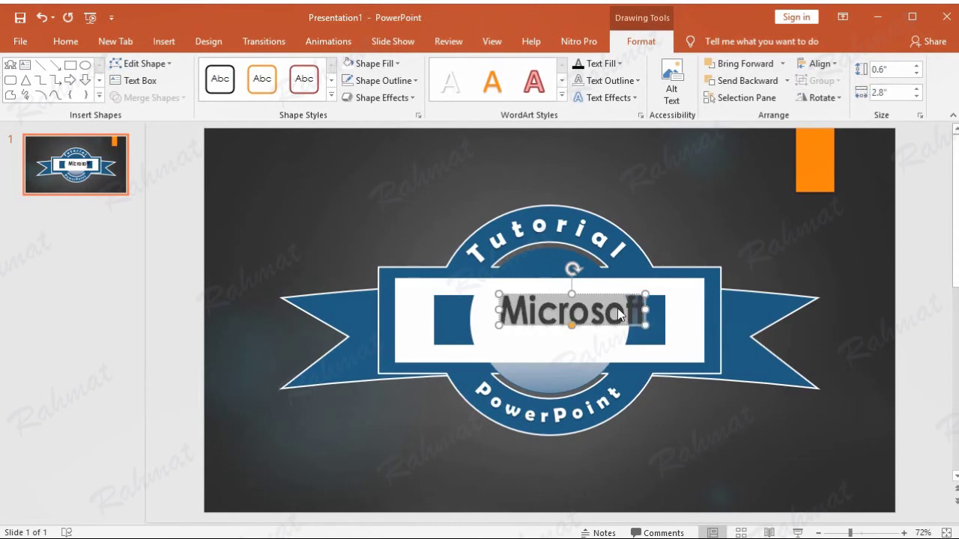
pyautogui.moveTo(614, 299); pyautogui.dragTo(595, 304)
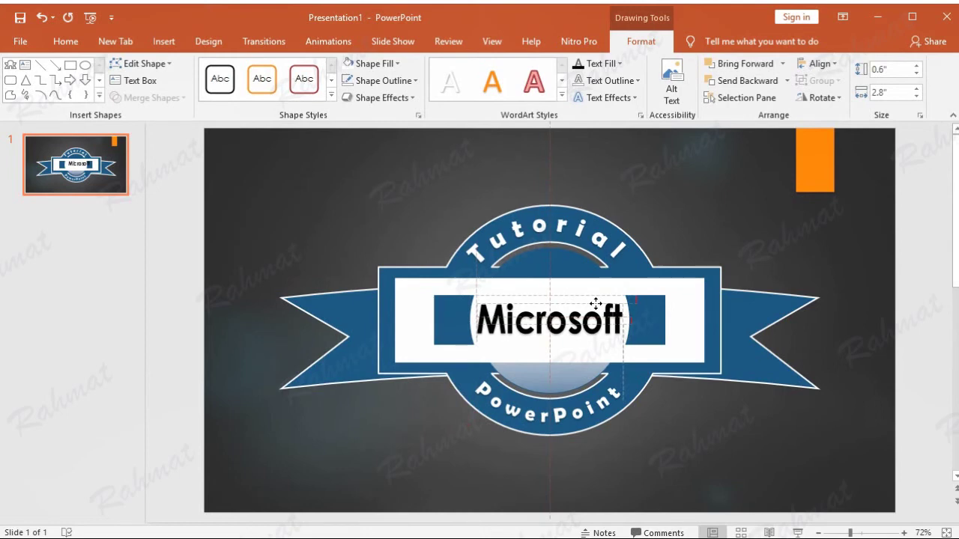
# Draw a five-point star over the left side of the word Microsoft
pyautogui.click(790, 210)
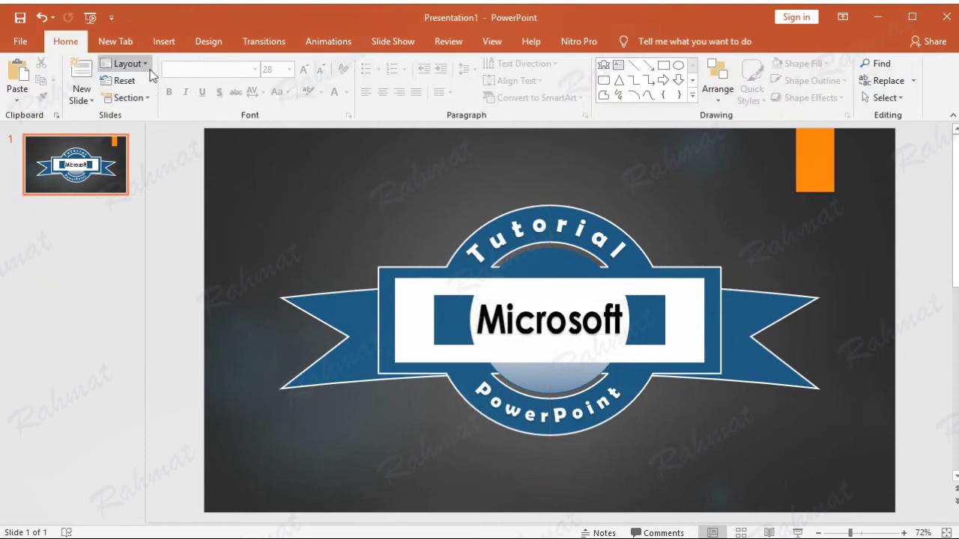
pyautogui.click(164, 41)
pyautogui.click(217, 89)
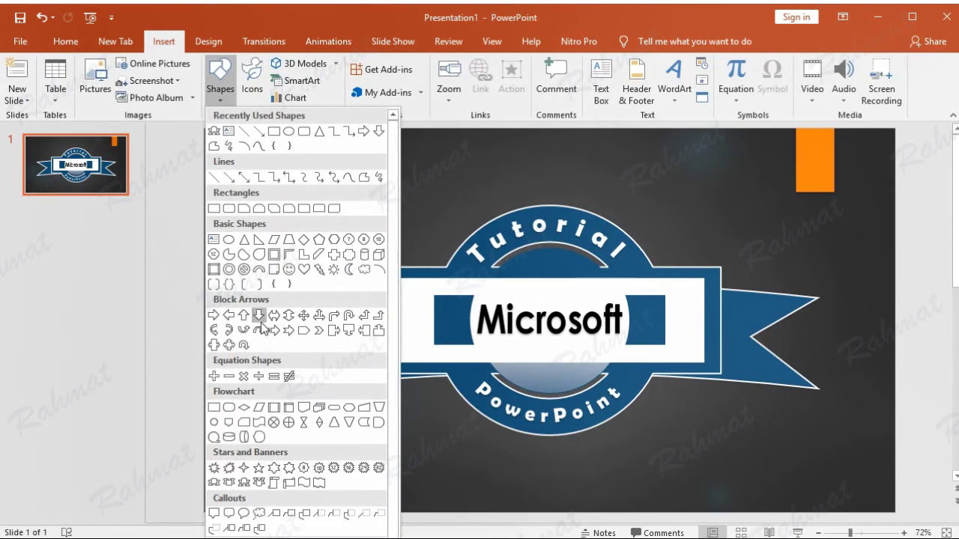
pyautogui.click(258, 468)
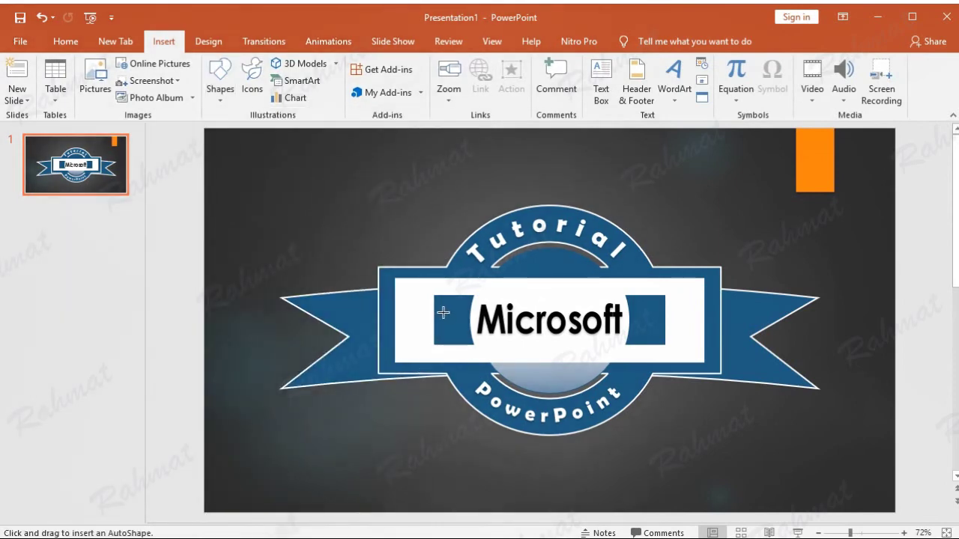
pyautogui.moveTo(442, 314); pyautogui.dragTo(473, 345)
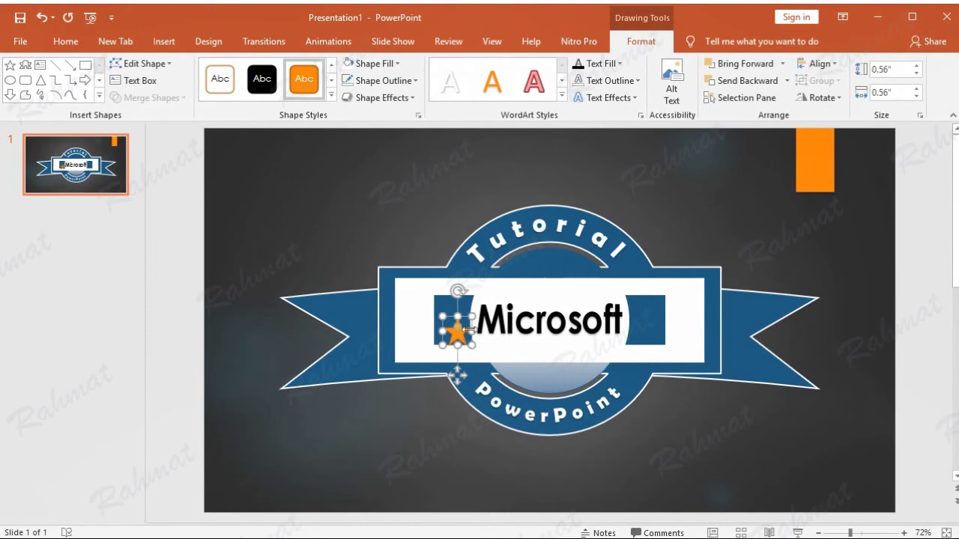
# Set the star's height and width to 4.46 inches in the Size fields
pyautogui.click(897, 71)
pyautogui.write('4.46')
pyautogui.click(902, 94)
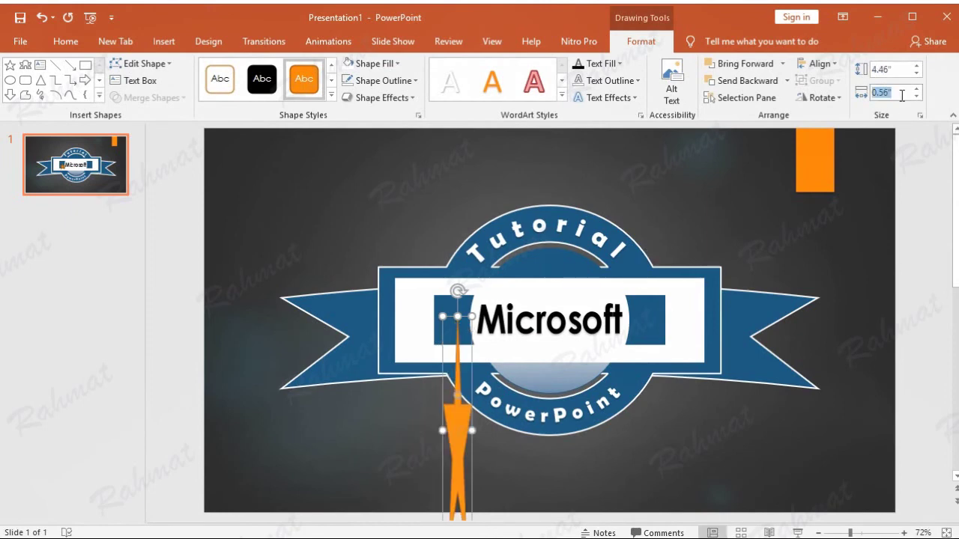
pyautogui.write('4')
pyautogui.write('6')
pyautogui.press('Return')
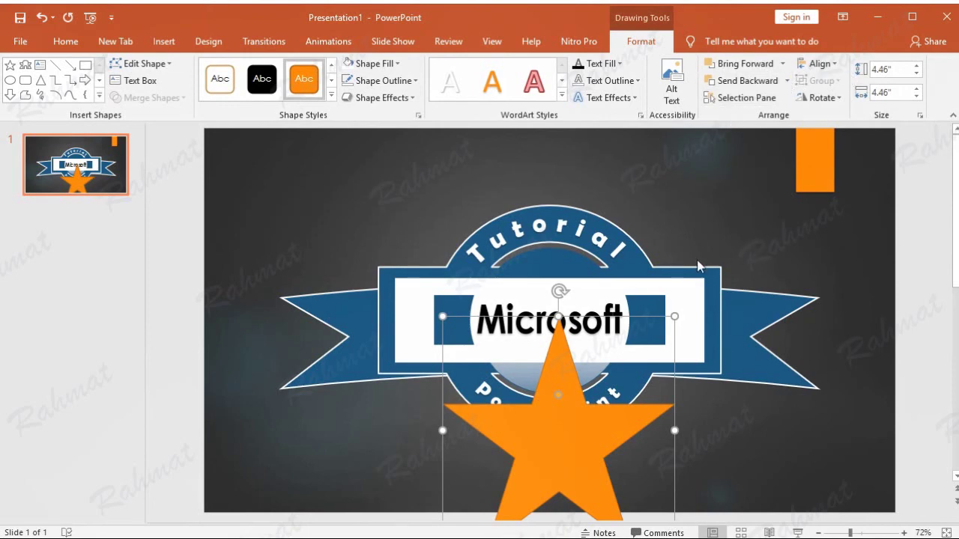
# Shrink the star to about 0.63 inches and move it into the left blue box
pyautogui.moveTo(674, 316); pyautogui.dragTo(495, 500)
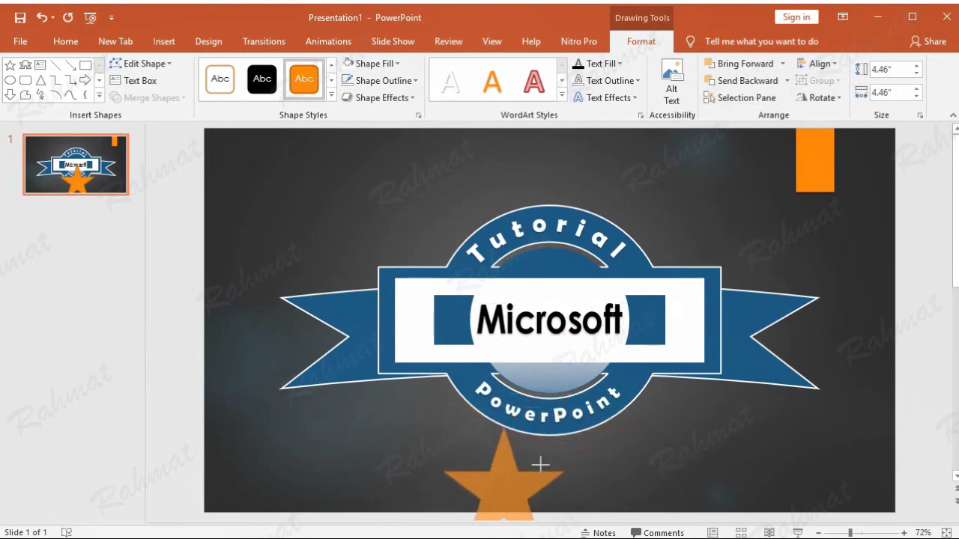
pyautogui.moveTo(483, 515); pyautogui.dragTo(449, 327)
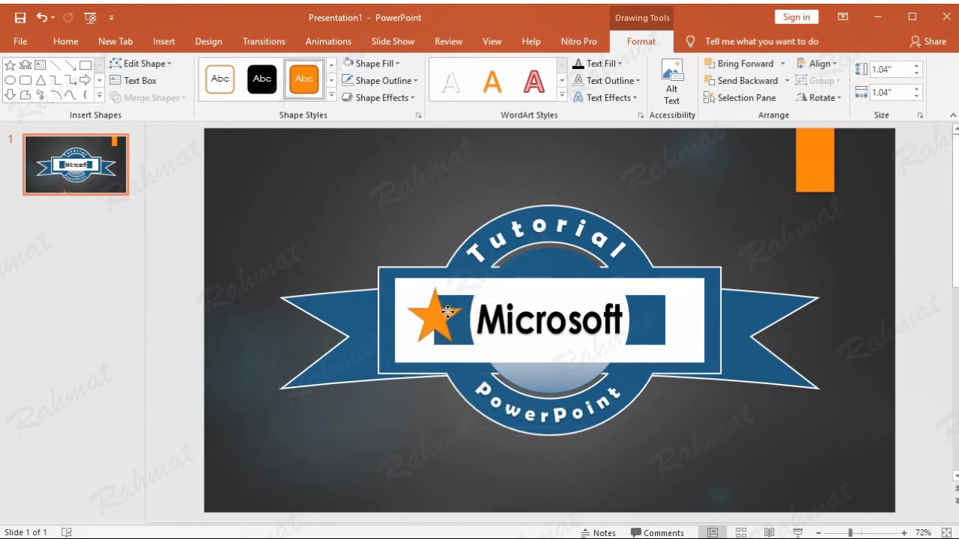
pyautogui.moveTo(463, 285)
pyautogui.mouseDown()
pyautogui.moveTo(444, 307)
pyautogui.moveTo(457, 325)
pyautogui.mouseUp()
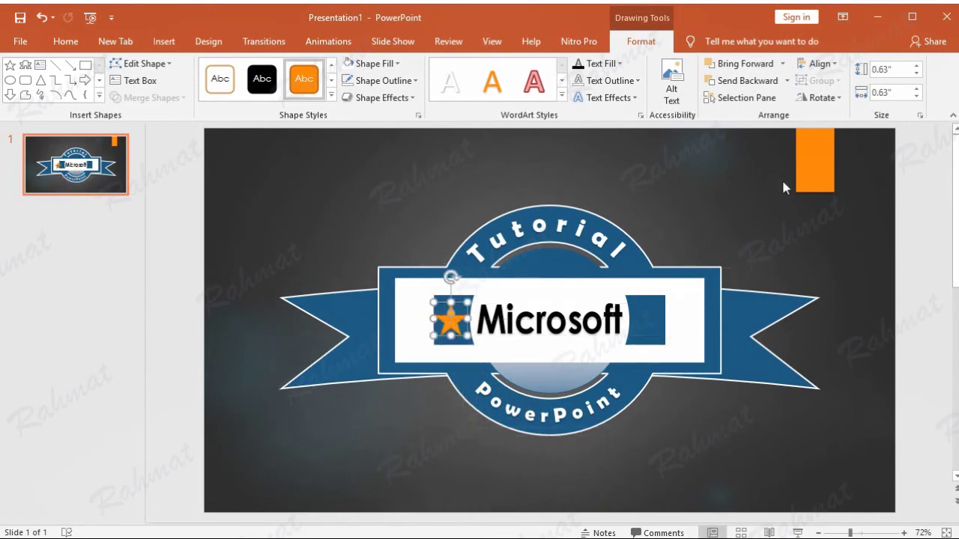
pyautogui.click(886, 71)
# Resize the star to 0.46 inches high by 0.46 inches wide
pyautogui.click(882, 71)
pyautogui.write('6')
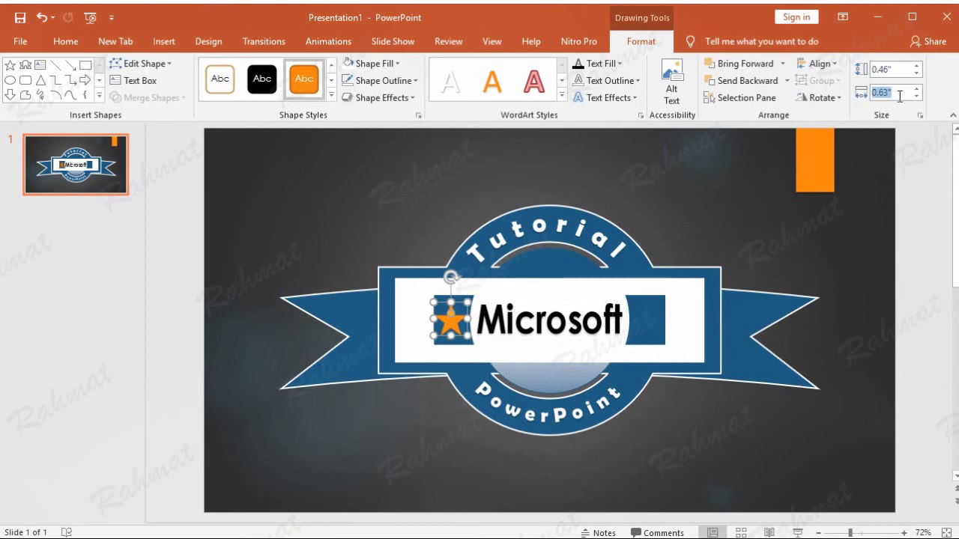
pyautogui.click(879, 92)
pyautogui.click(881, 93)
pyautogui.press('BackSpace')
pyautogui.write('8')
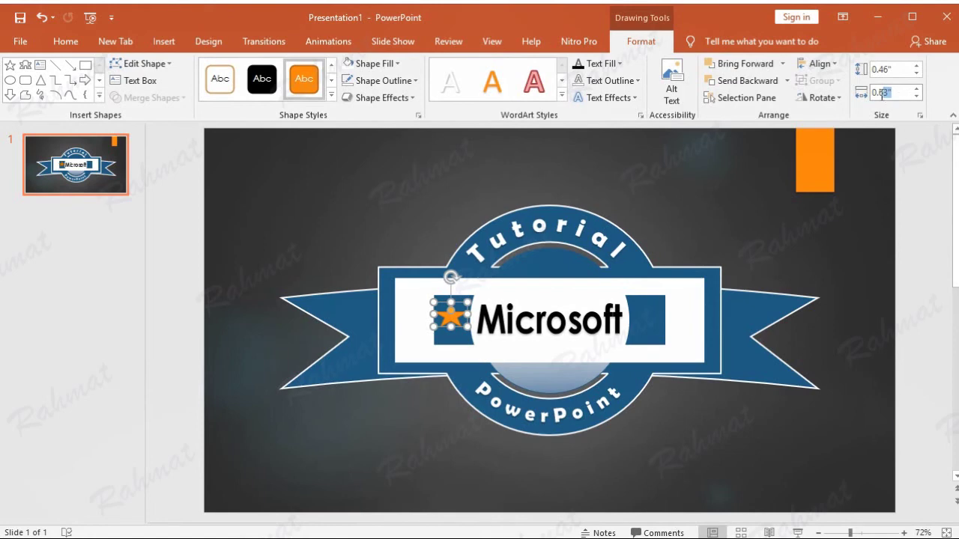
pyautogui.press('Return')
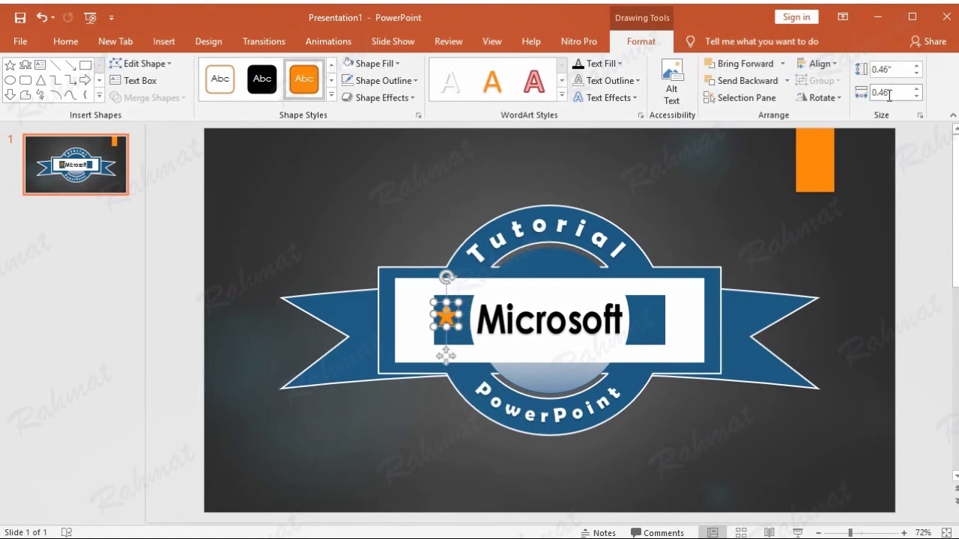
# Fill the star white and remove its outline
pyautogui.click(374, 64)
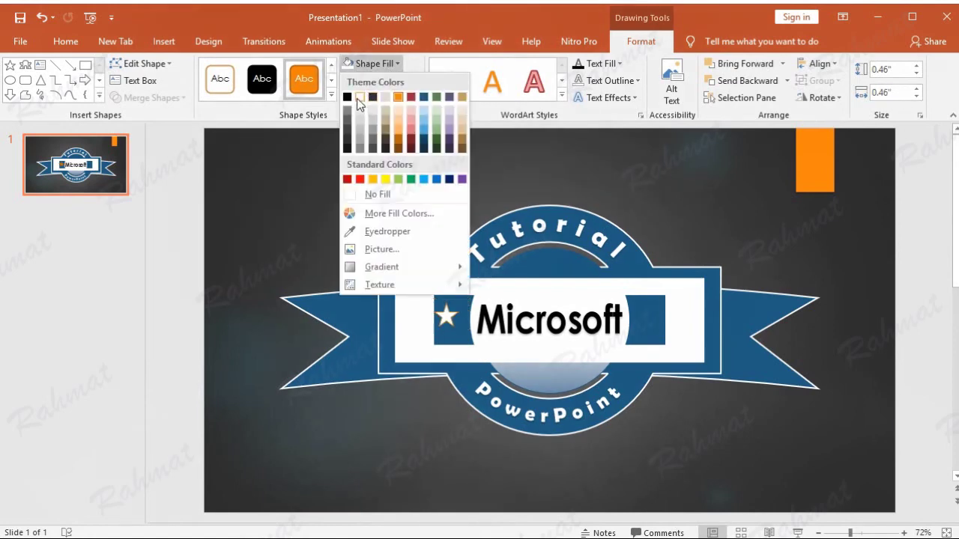
pyautogui.click(360, 97)
pyautogui.click(380, 80)
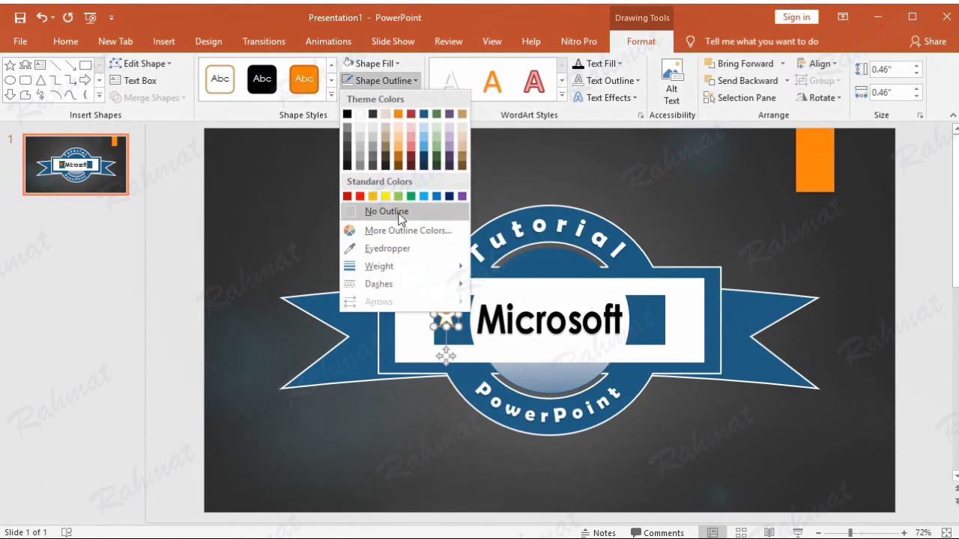
pyautogui.click(387, 211)
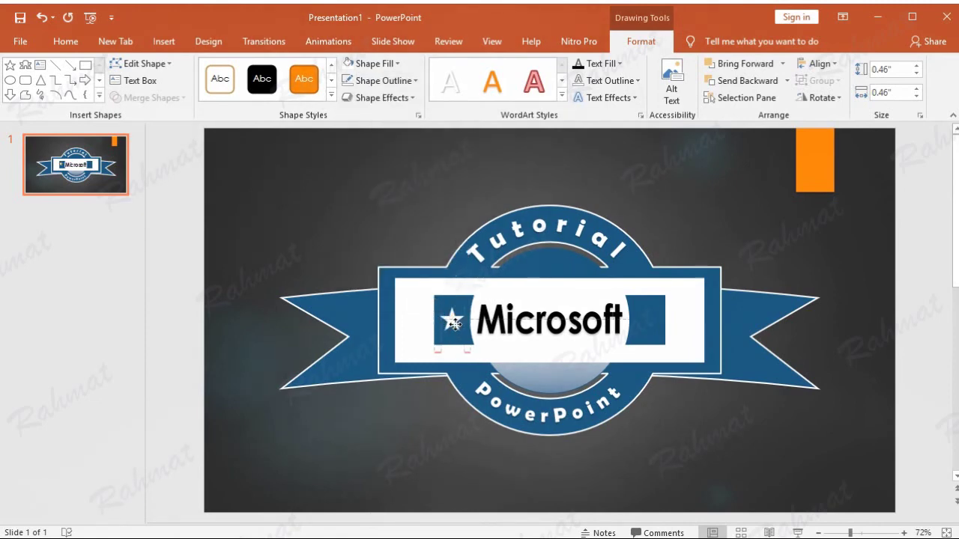
pyautogui.click(453, 322)
pyautogui.click(73, 47)
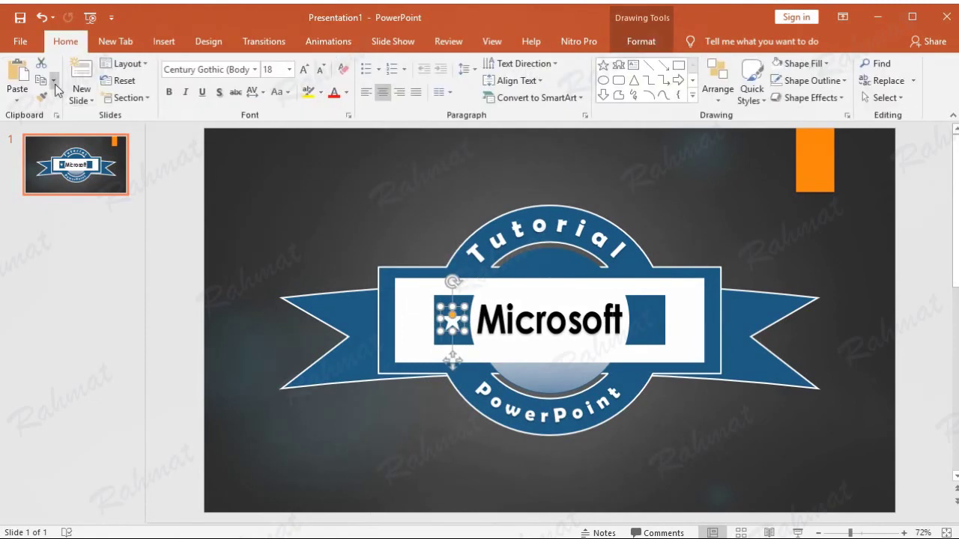
# Copy and paste the white star, then move the copy into the right blue box
pyautogui.click(41, 81)
pyautogui.click(17, 75)
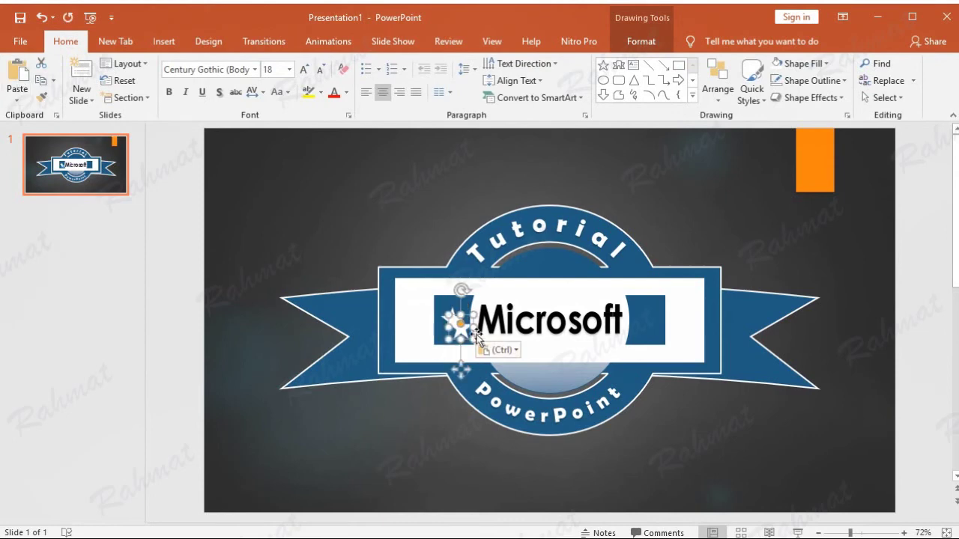
pyautogui.moveTo(468, 337)
pyautogui.mouseDown()
pyautogui.moveTo(631, 343)
pyautogui.moveTo(651, 322)
pyautogui.mouseUp()
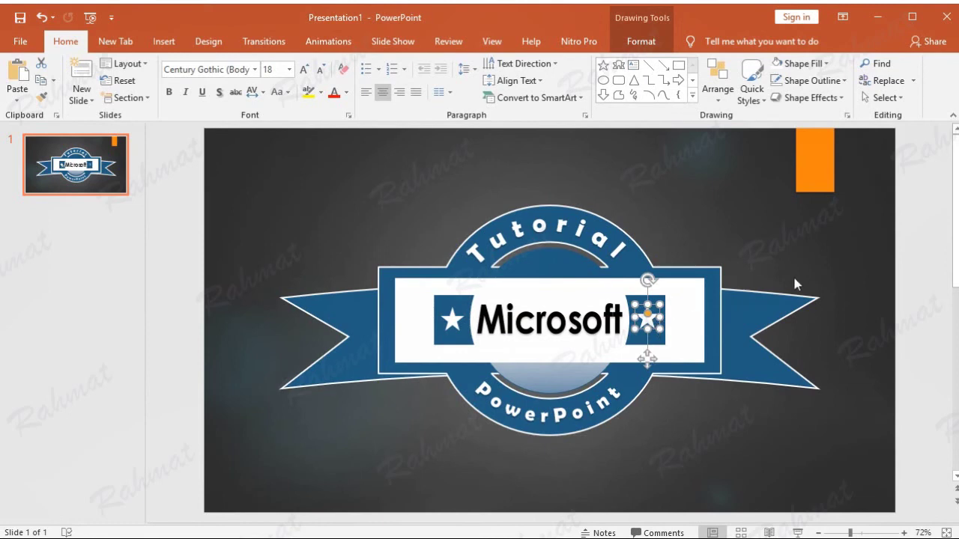
pyautogui.click(869, 253)
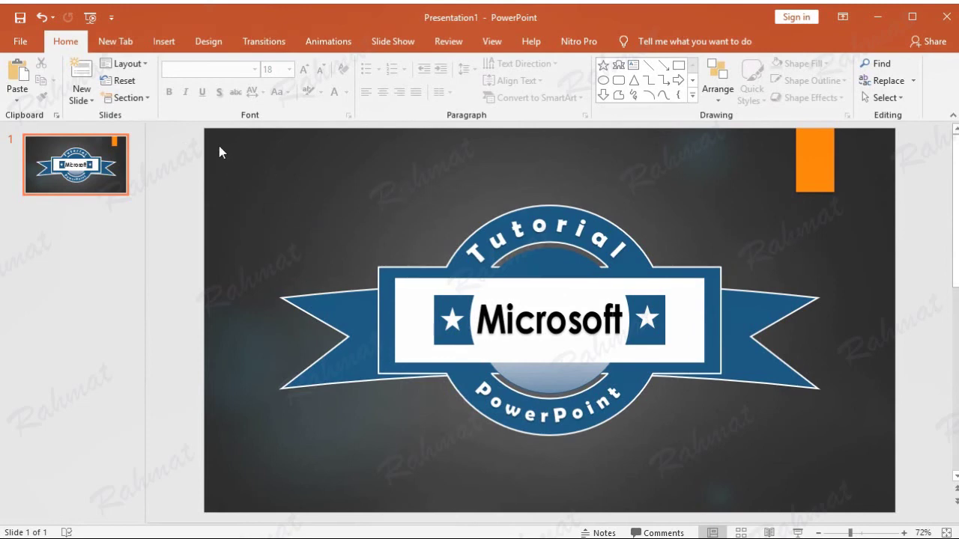
pyautogui.moveTo(219, 145)
pyautogui.mouseDown()
pyautogui.moveTo(833, 451)
pyautogui.moveTo(862, 482)
pyautogui.mouseUp()
pyautogui.moveTo(867, 483); pyautogui.dragTo(823, 424)
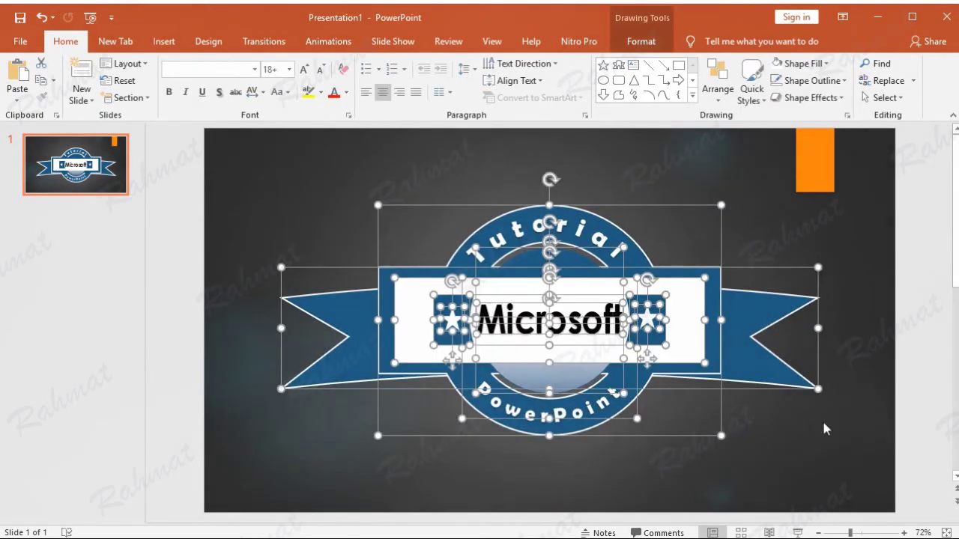
pyautogui.rightClick(664, 208)
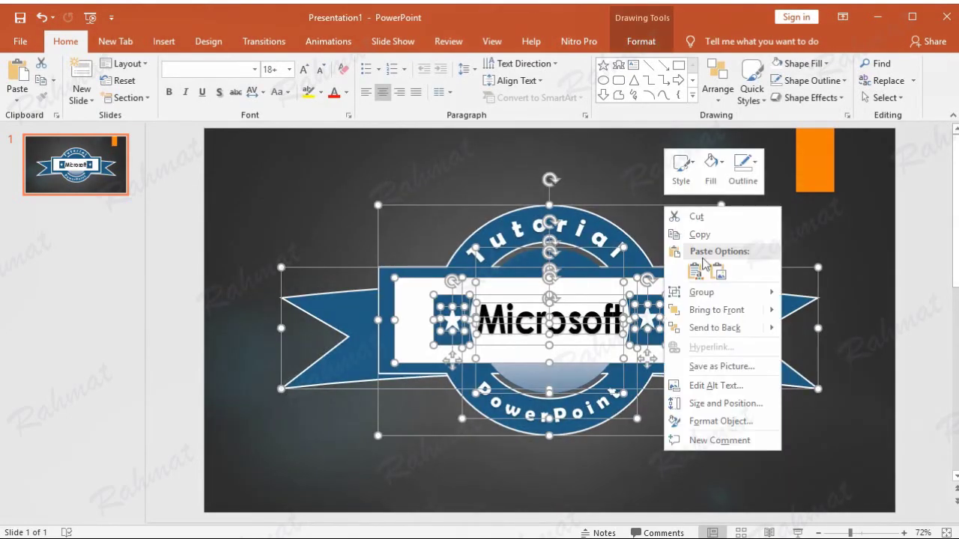
pyautogui.moveTo(731, 297)
pyautogui.click(791, 296)
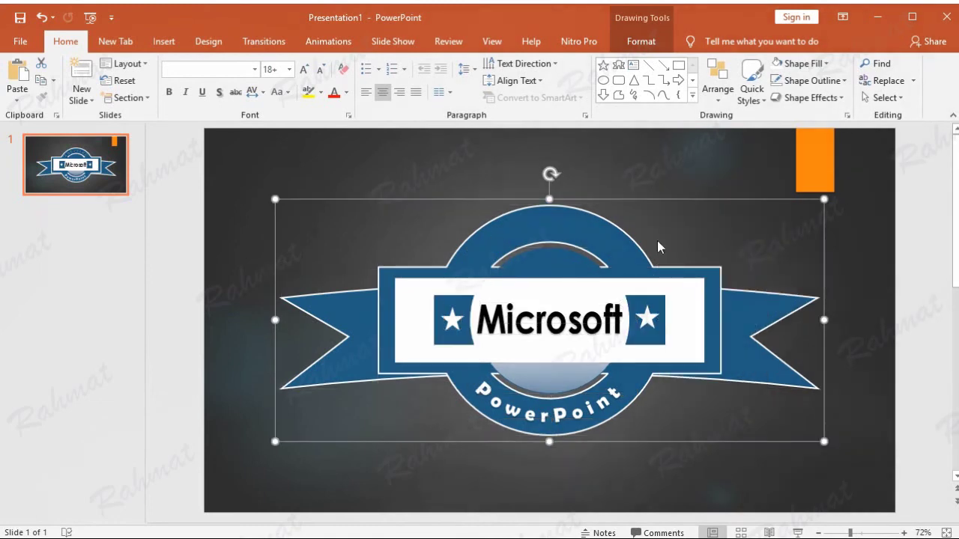
pyautogui.moveTo(665, 202); pyautogui.dragTo(707, 225)
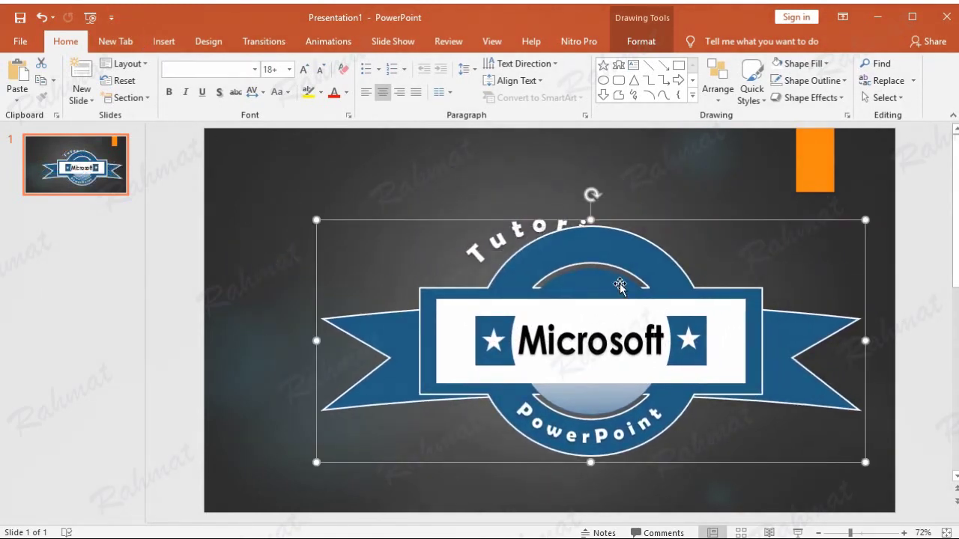
pyautogui.click(45, 17)
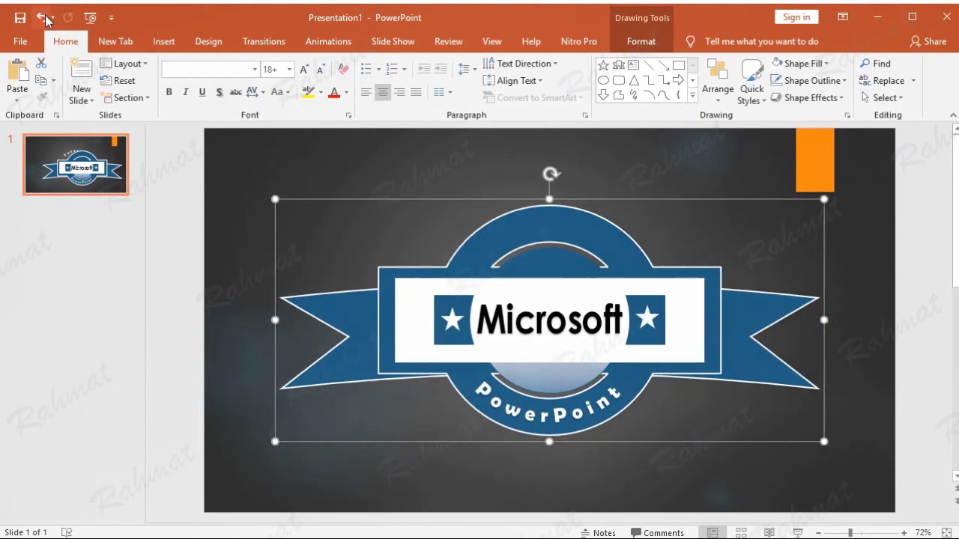
pyautogui.click(45, 18)
pyautogui.click(555, 159)
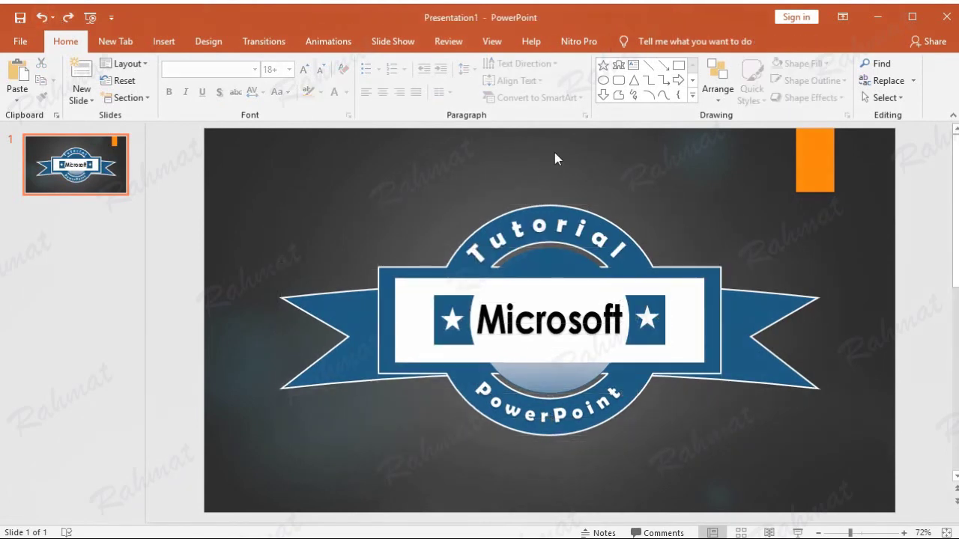
# Select all badge parts plus the Tutorial arc, group them, and shift the group slightly up
pyautogui.moveTo(174, 127); pyautogui.dragTo(928, 511)
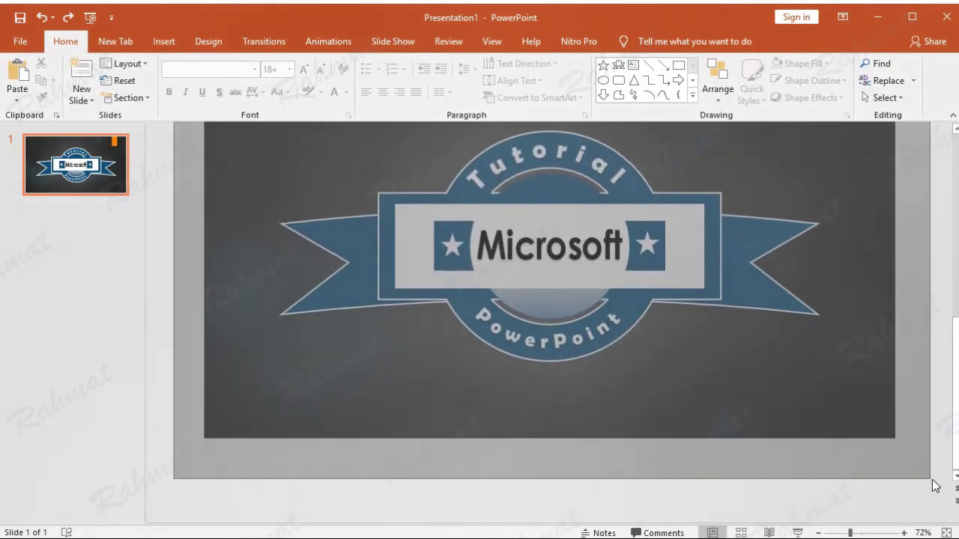
pyautogui.moveTo(928, 512); pyautogui.dragTo(929, 509)
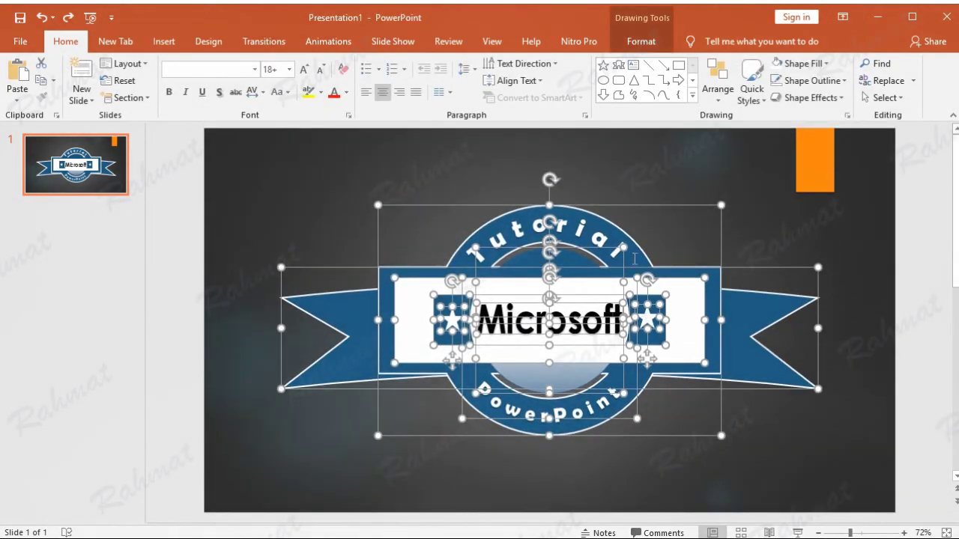
pyautogui.keyDown('shift'); pyautogui.click(587, 230); pyautogui.keyUp('shift')
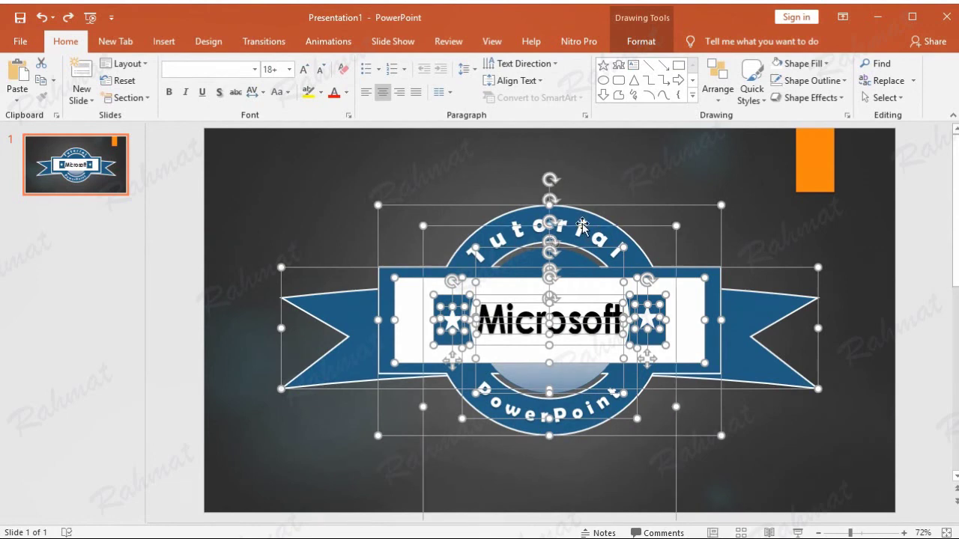
pyautogui.rightClick(587, 203)
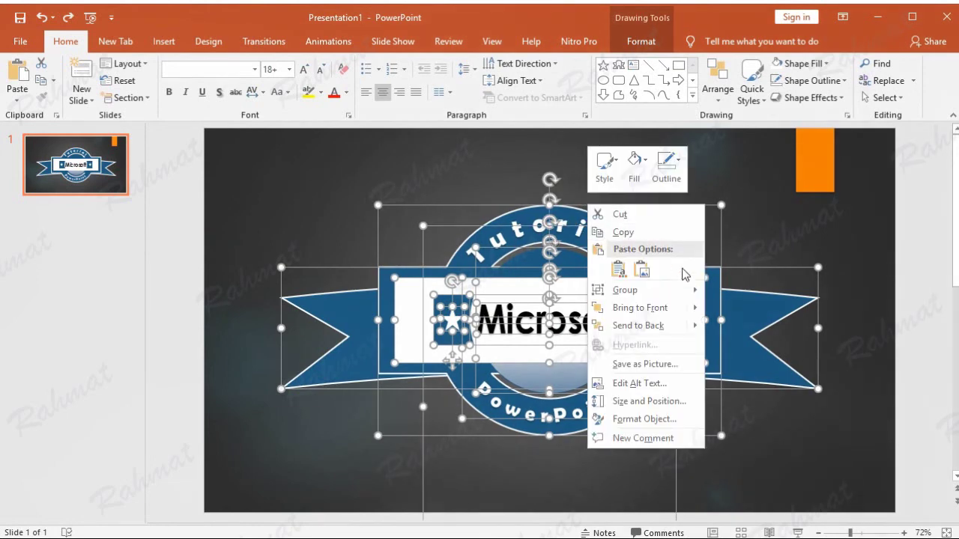
pyautogui.moveTo(691, 292)
pyautogui.click(738, 292)
pyautogui.moveTo(654, 201); pyautogui.dragTo(667, 188)
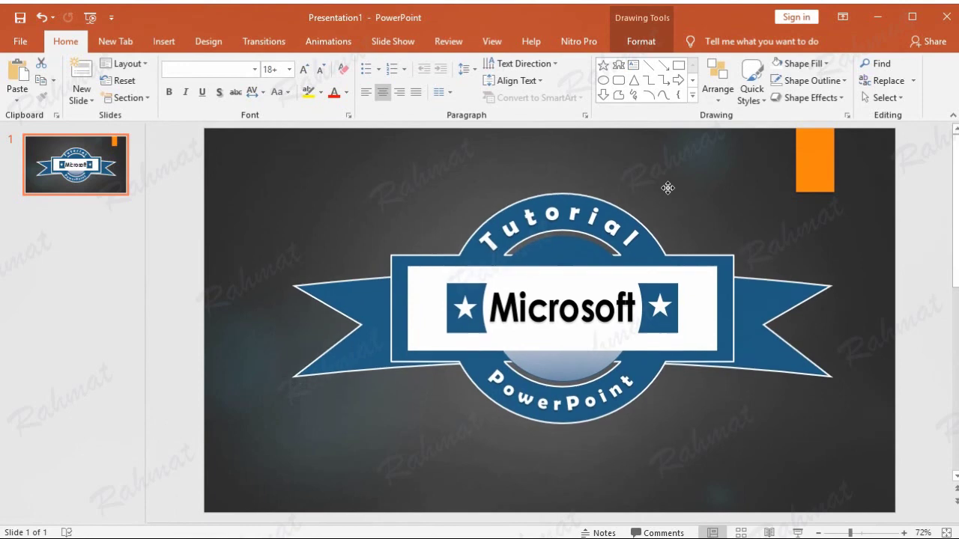
pyautogui.moveTo(668, 188); pyautogui.dragTo(661, 187)
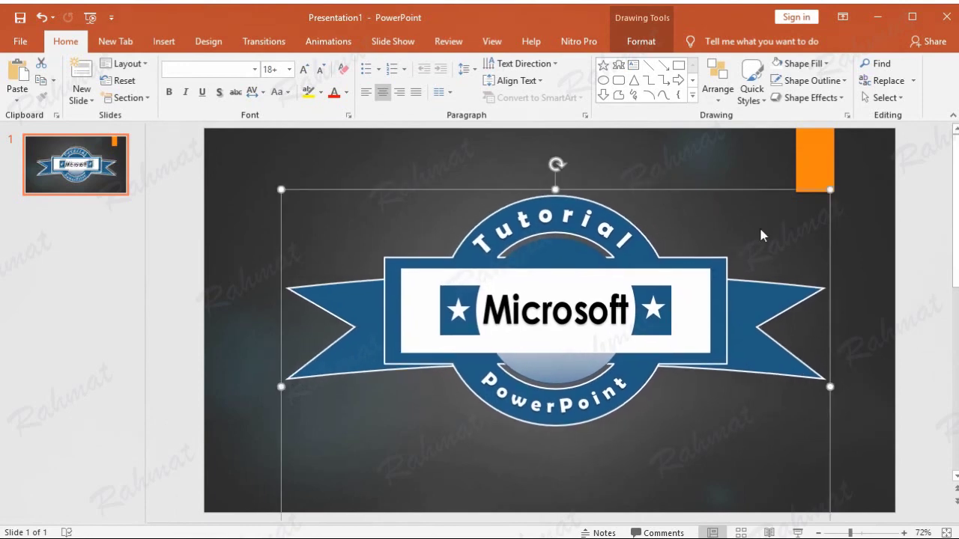
pyautogui.click(898, 247)
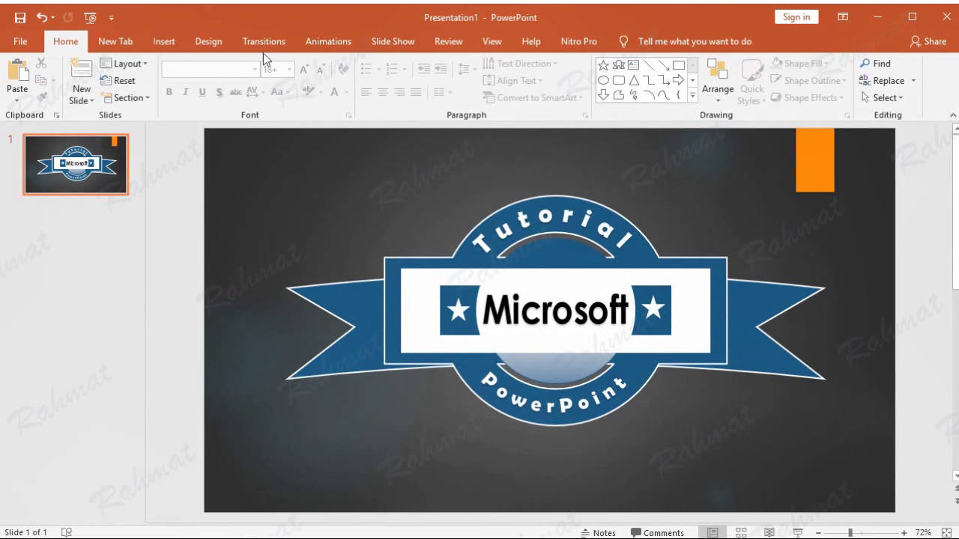
# Set the slide background transparency to 100%
pyautogui.click(196, 44)
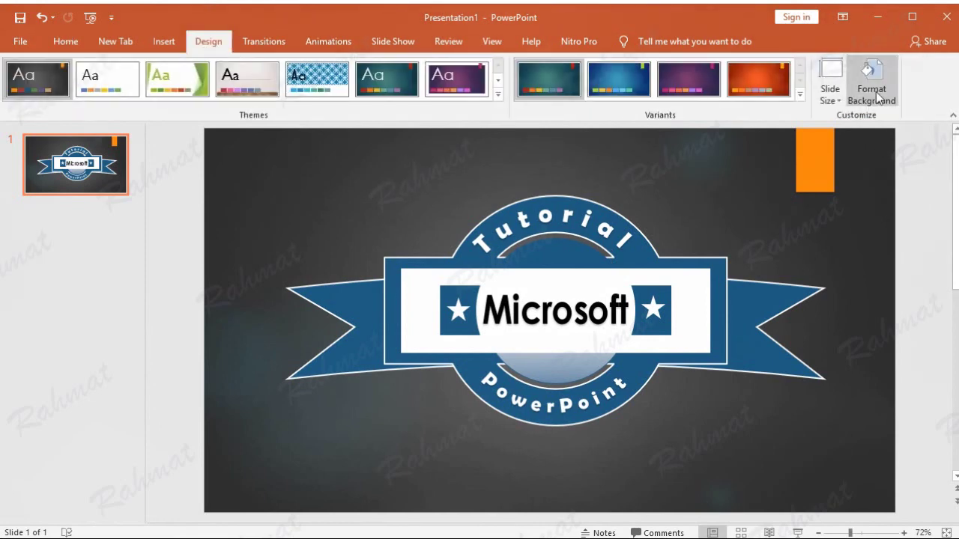
pyautogui.click(868, 79)
pyautogui.moveTo(844, 379); pyautogui.dragTo(904, 395)
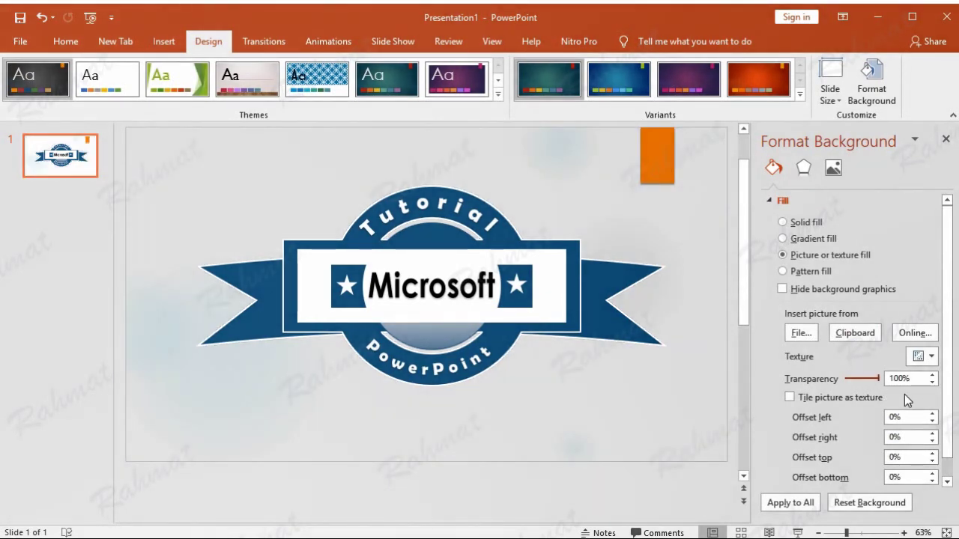
# Save the badge group as a PNG picture named Picture1
pyautogui.click(504, 221)
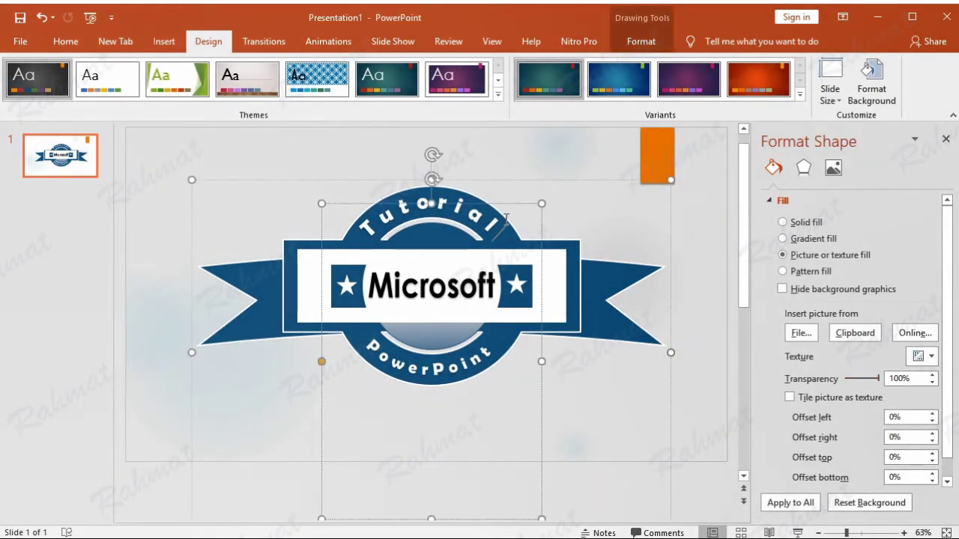
pyautogui.rightClick(544, 181)
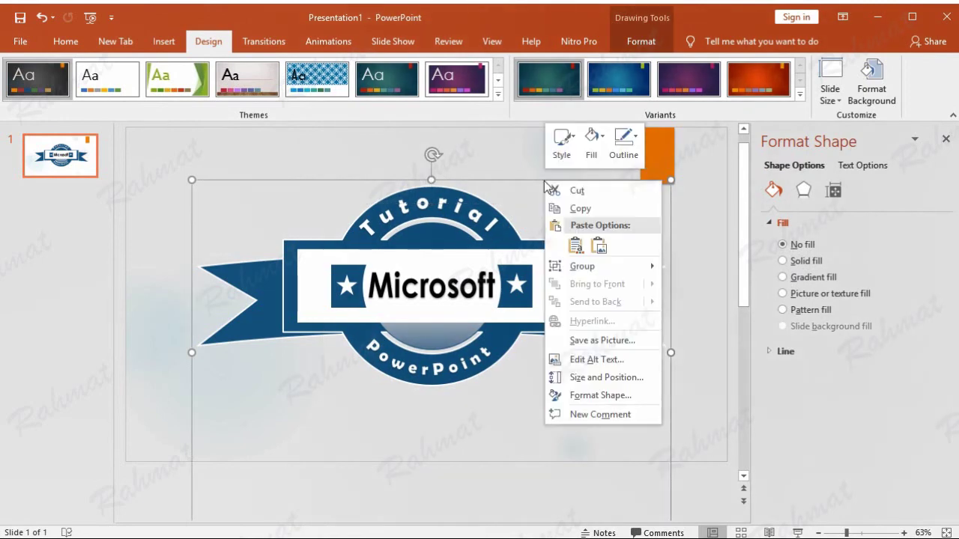
pyautogui.click(627, 343)
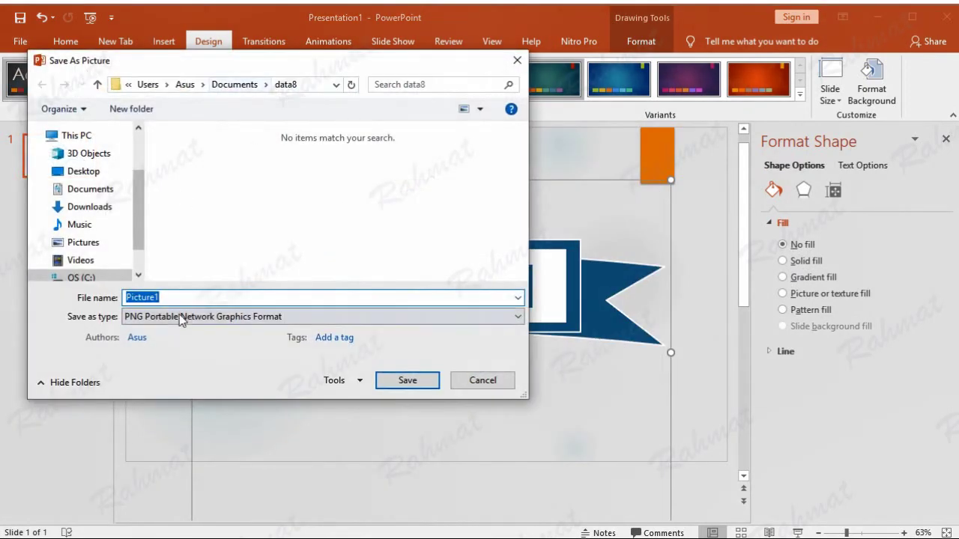
pyautogui.click(157, 317)
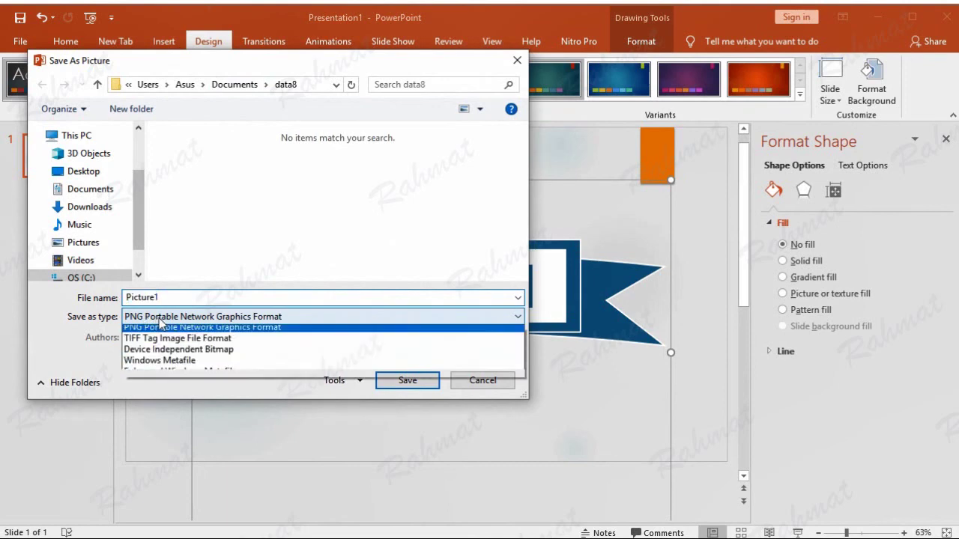
pyautogui.click(171, 355)
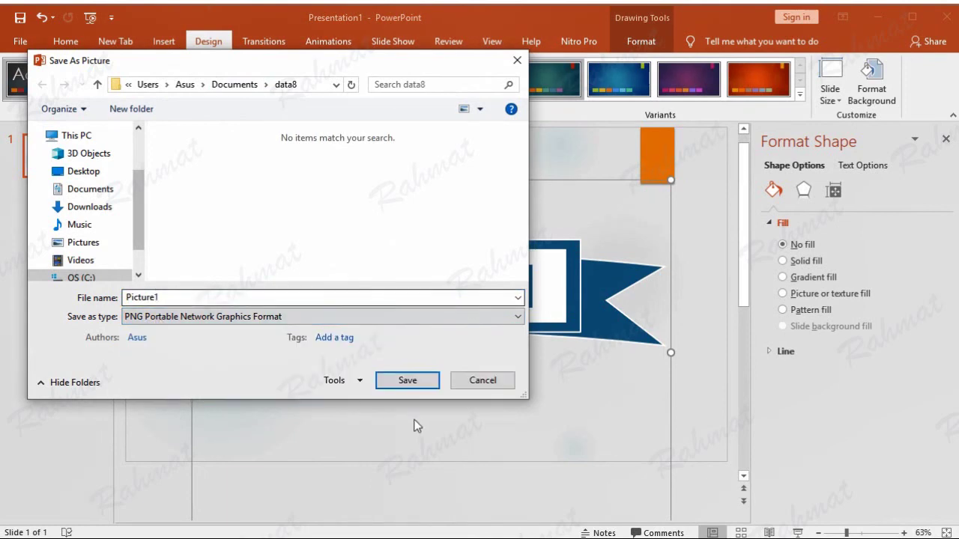
pyautogui.click(409, 382)
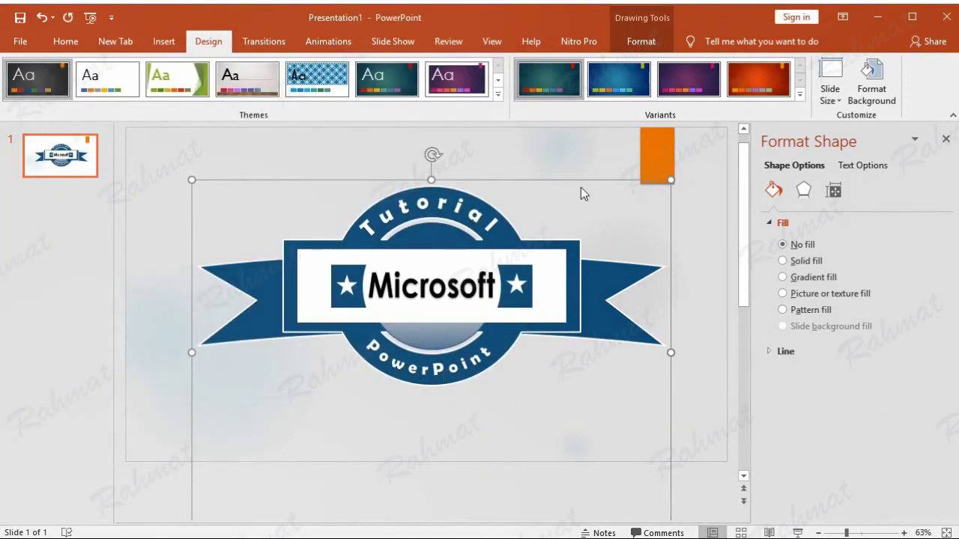
pyautogui.click(877, 16)
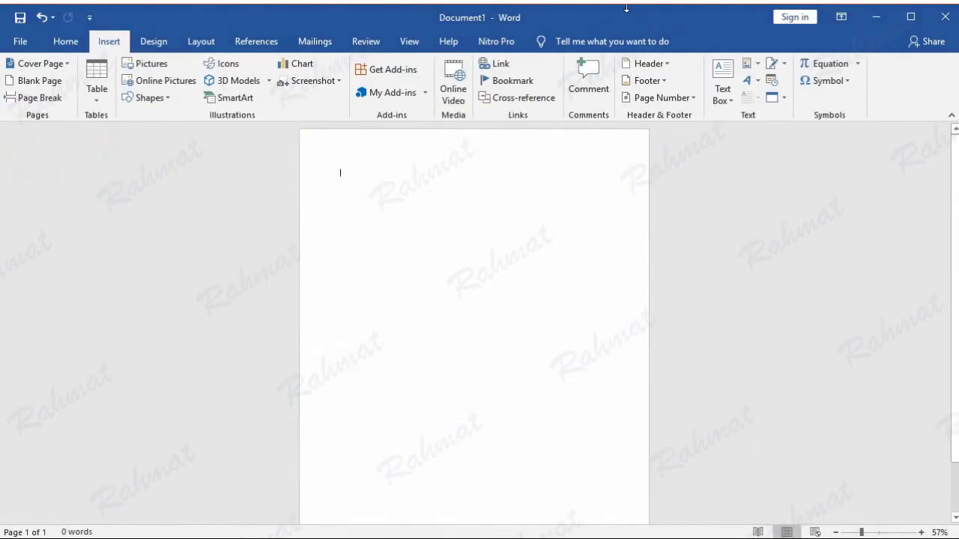
# Choose the paper size and switch the Word page to landscape orientation
pyautogui.click(190, 49)
pyautogui.click(102, 74)
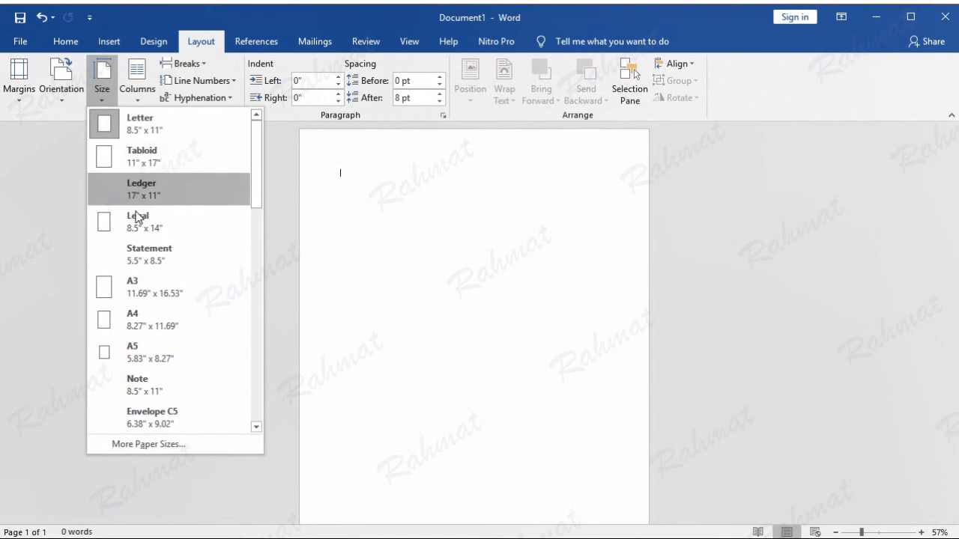
pyautogui.click(135, 292)
pyautogui.click(62, 79)
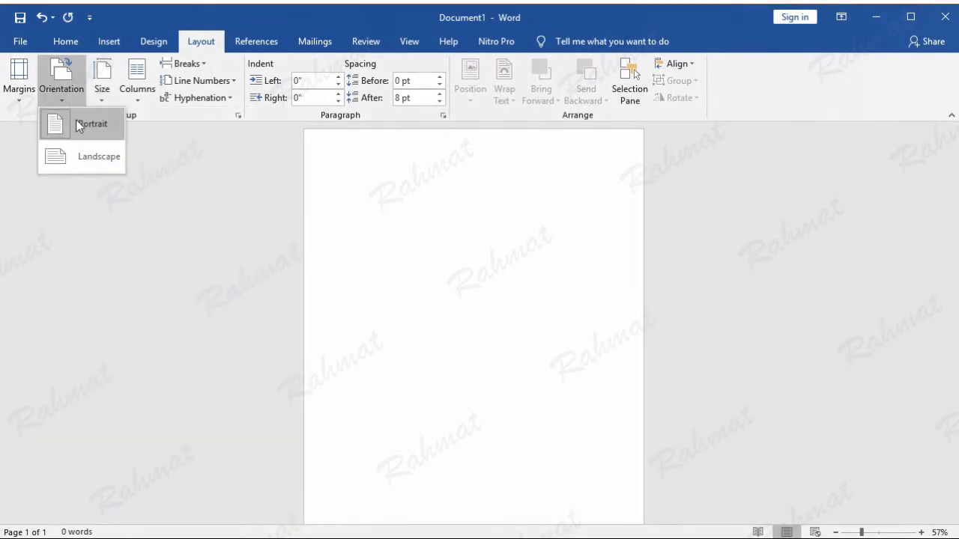
pyautogui.click(87, 166)
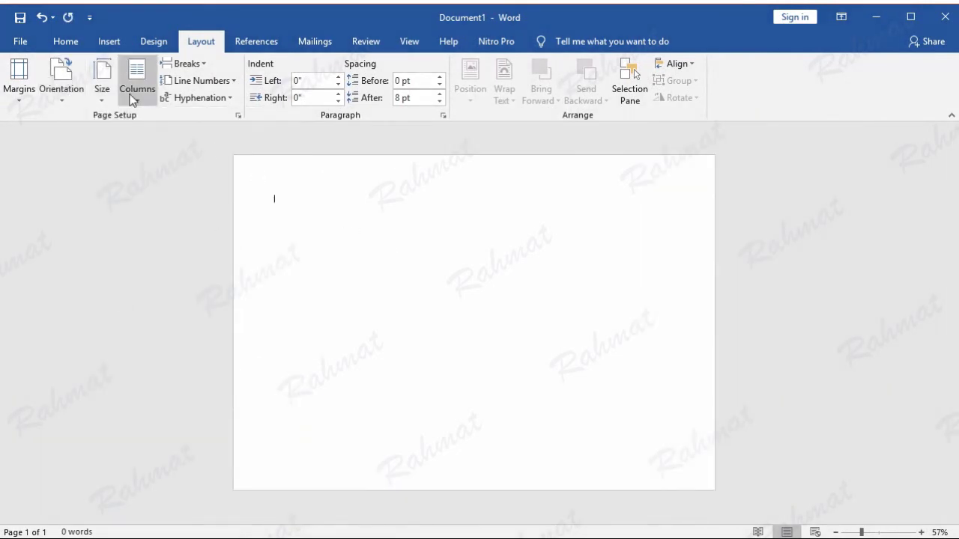
# Insert the Picture1 badge image into the document and reposition it
pyautogui.click(108, 42)
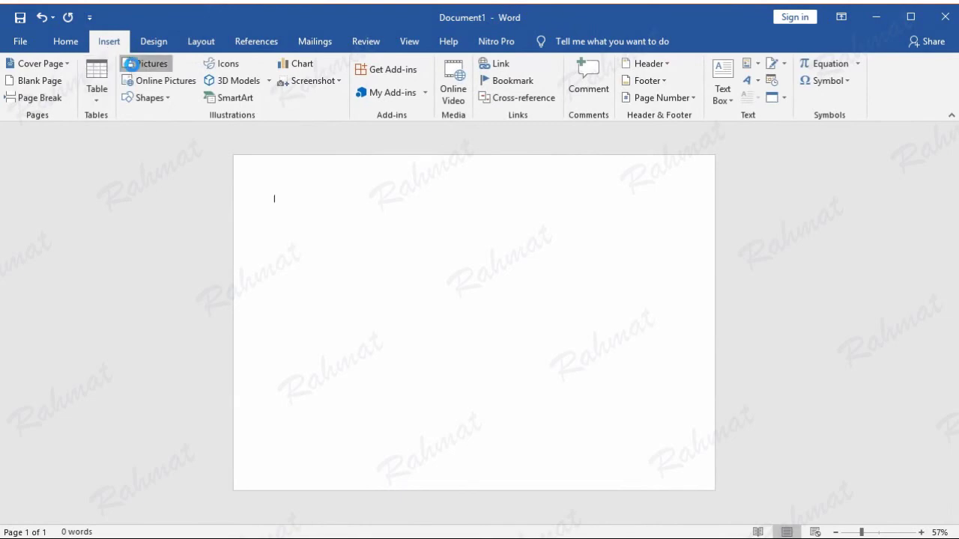
pyautogui.click(146, 64)
pyautogui.doubleClick(180, 150)
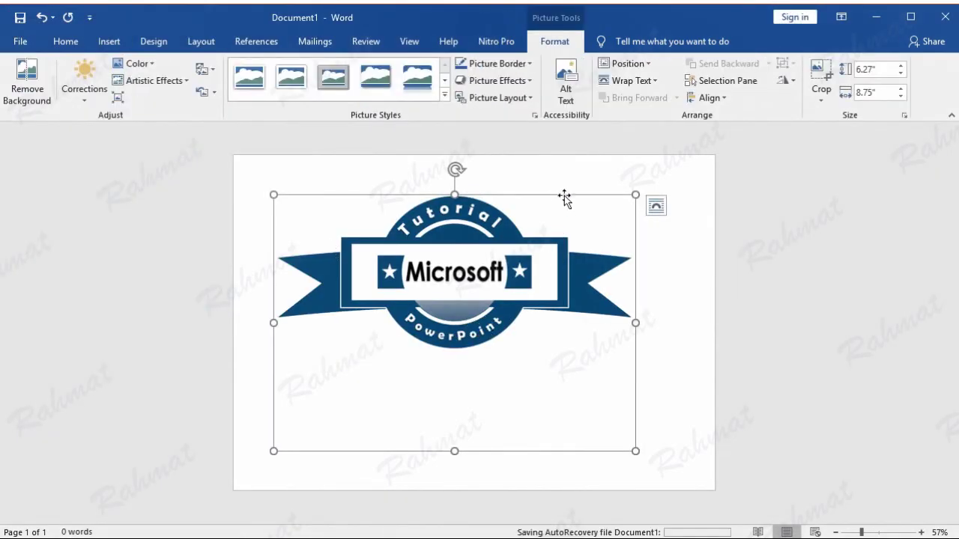
pyautogui.moveTo(555, 199); pyautogui.dragTo(634, 231)
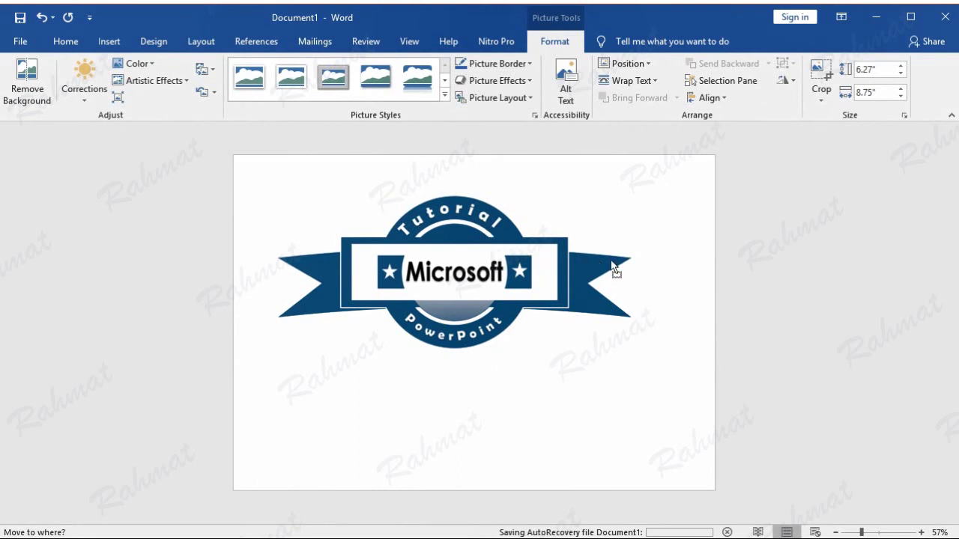
pyautogui.moveTo(613, 268); pyautogui.dragTo(612, 267)
# Set the badge picture to In Front of Text and nudge it toward the page centre
pyautogui.click(655, 206)
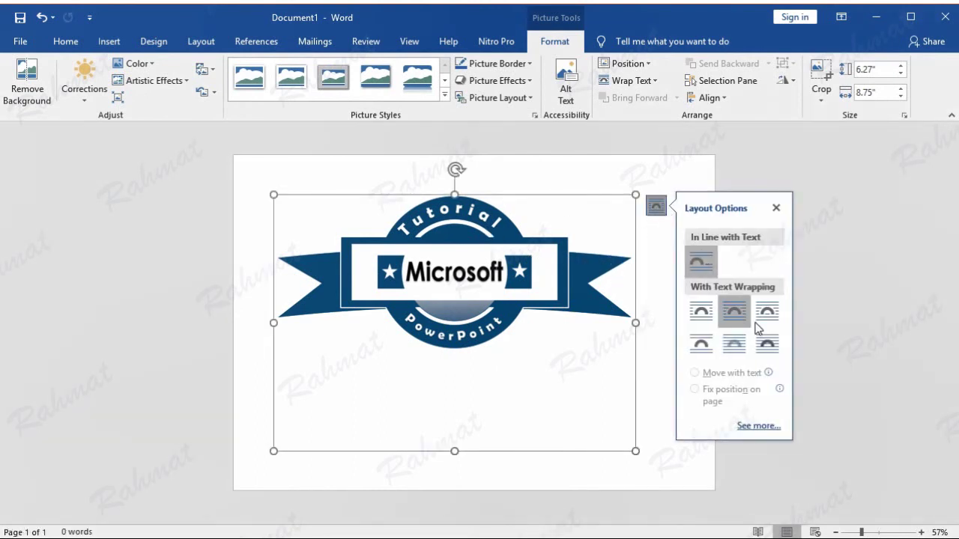
pyautogui.click(767, 345)
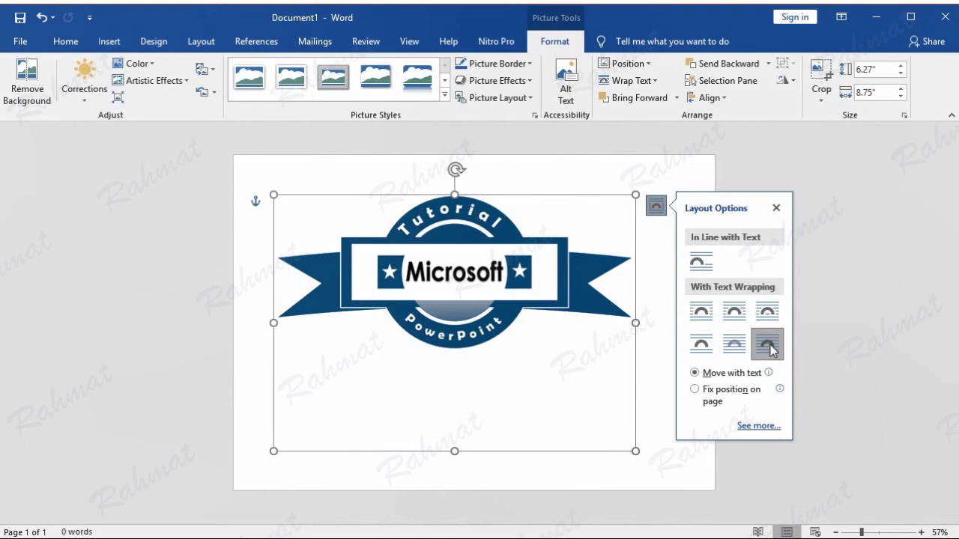
pyautogui.moveTo(501, 225); pyautogui.dragTo(522, 249)
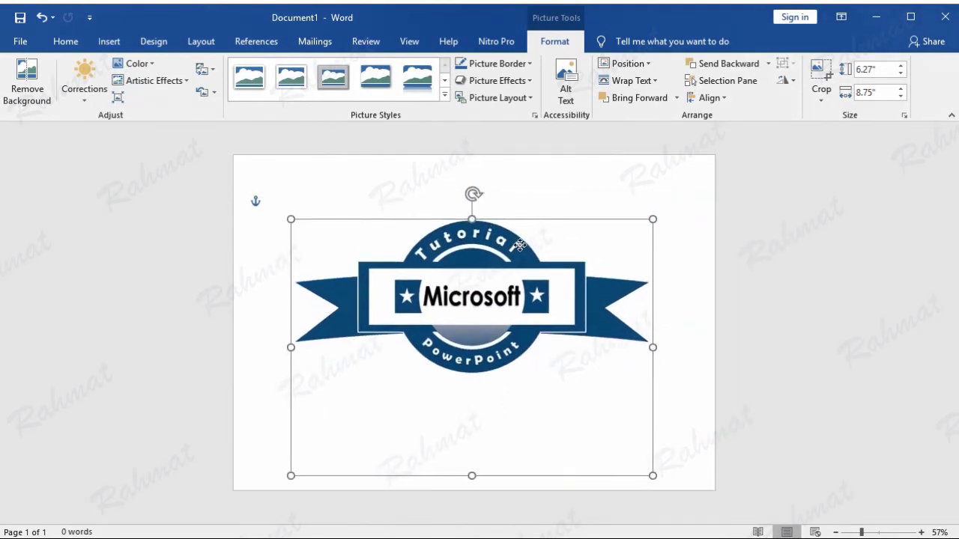
pyautogui.click(759, 247)
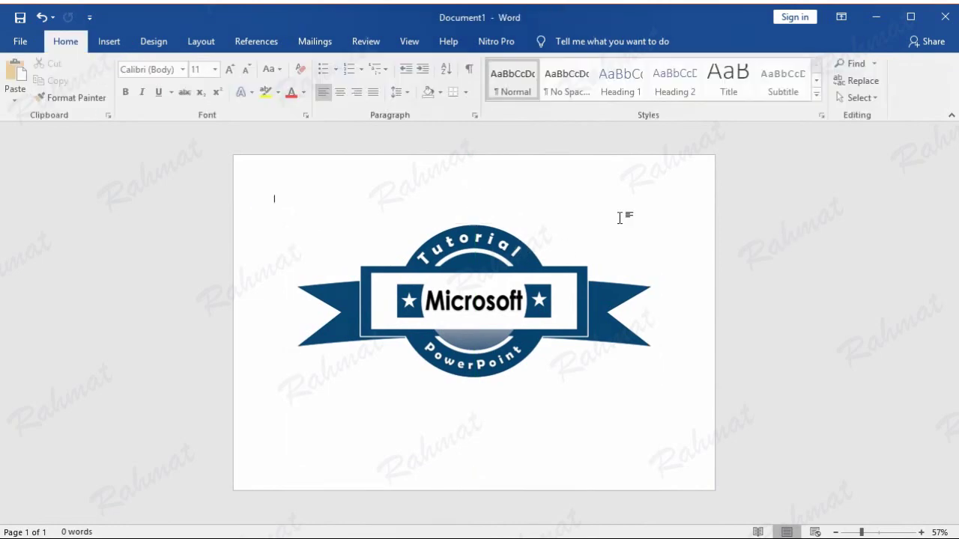
# Draw a rectangle covering the whole page
pyautogui.click(109, 41)
pyautogui.click(145, 99)
pyautogui.click(132, 210)
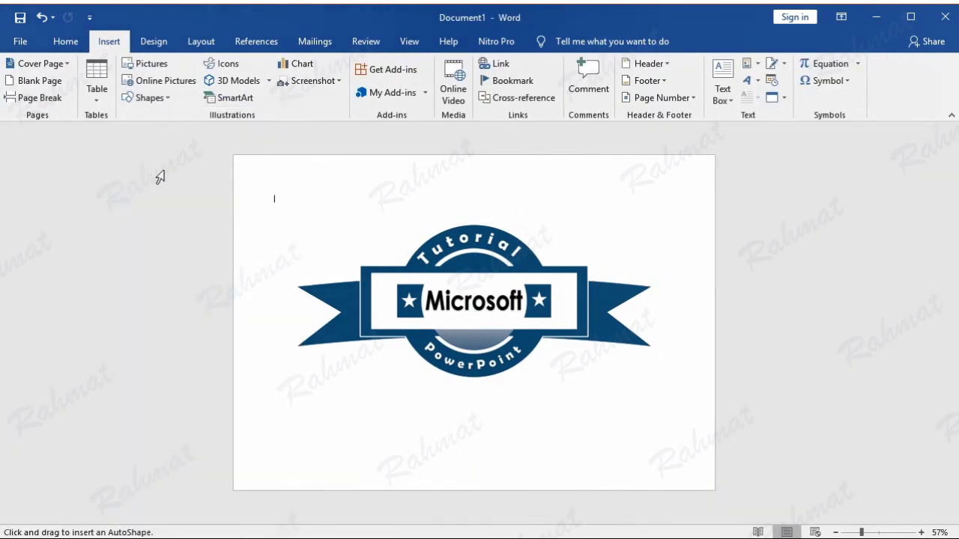
pyautogui.moveTo(233, 155); pyautogui.dragTo(714, 489)
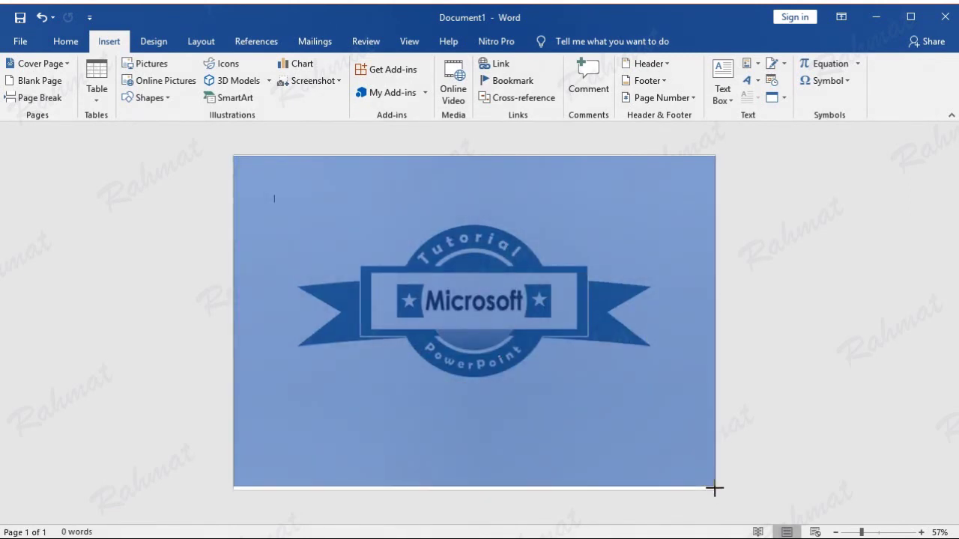
pyautogui.moveTo(714, 489); pyautogui.dragTo(716, 491)
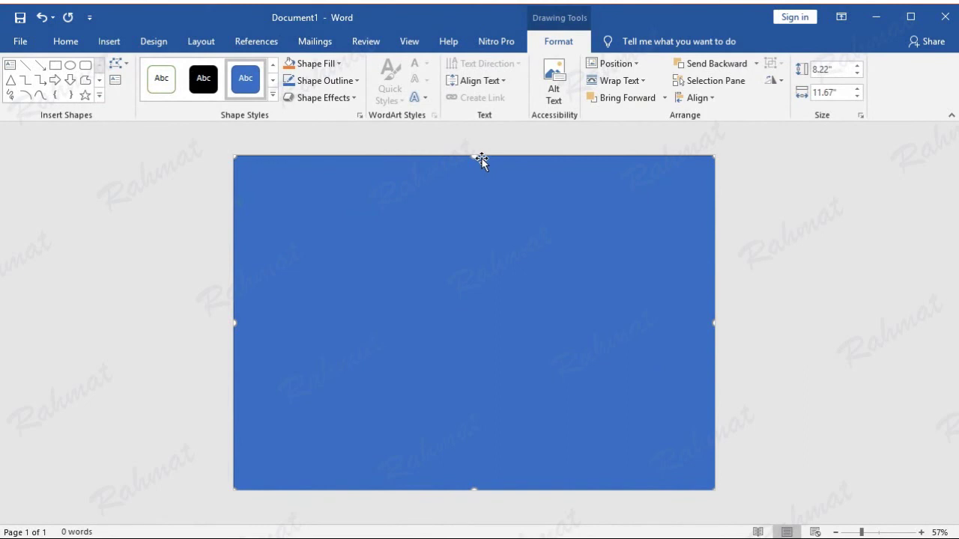
# Fill the rectangle black, remove its outline, and send it behind the badge
pyautogui.click(325, 66)
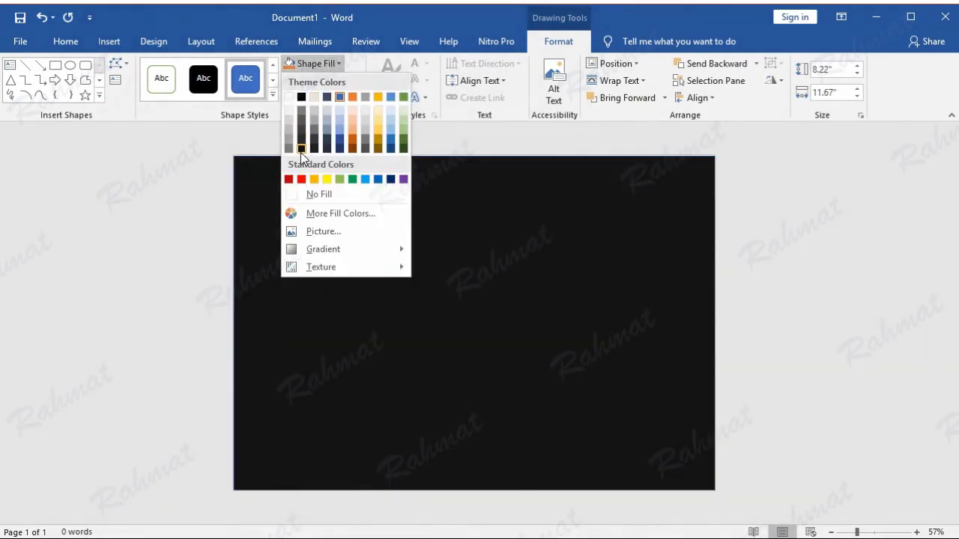
pyautogui.click(306, 145)
pyautogui.click(326, 81)
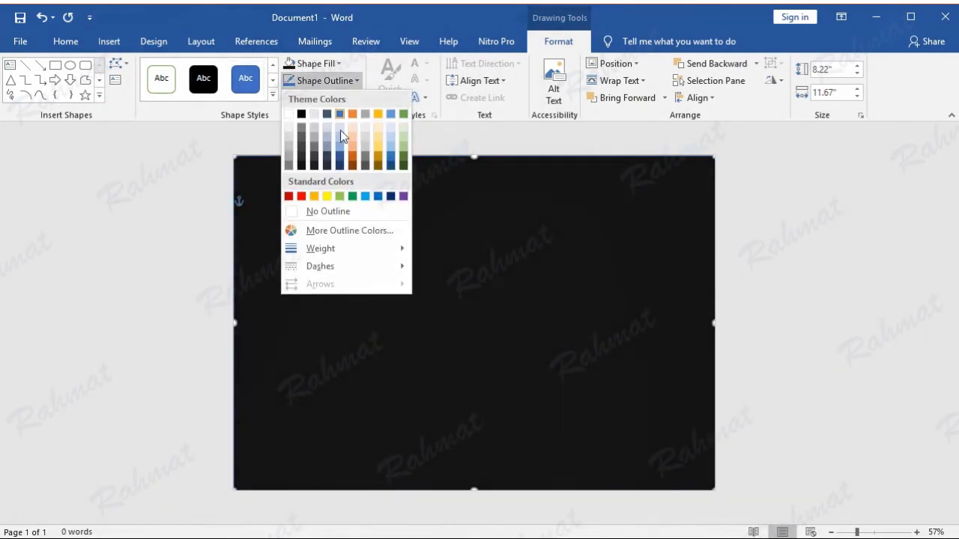
pyautogui.click(341, 212)
pyautogui.rightClick(443, 210)
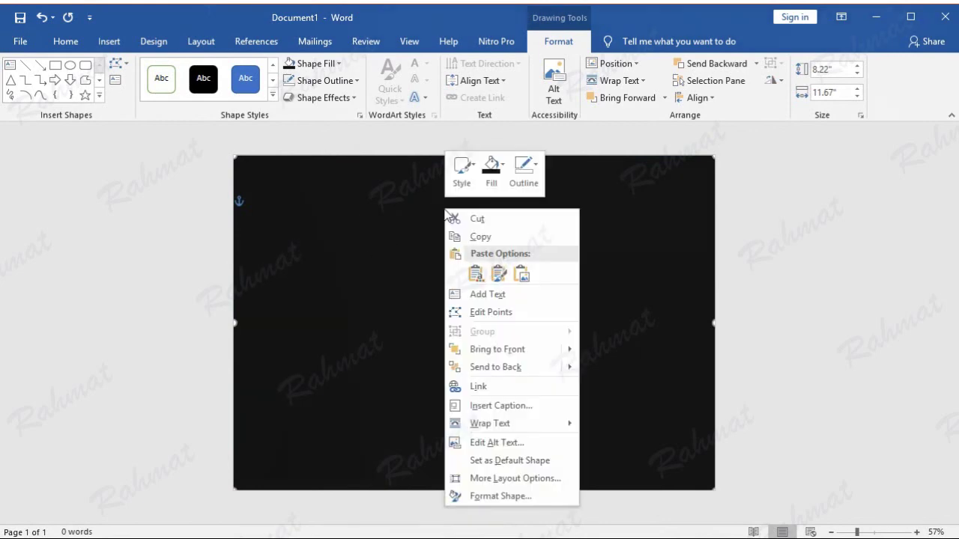
pyautogui.click(606, 368)
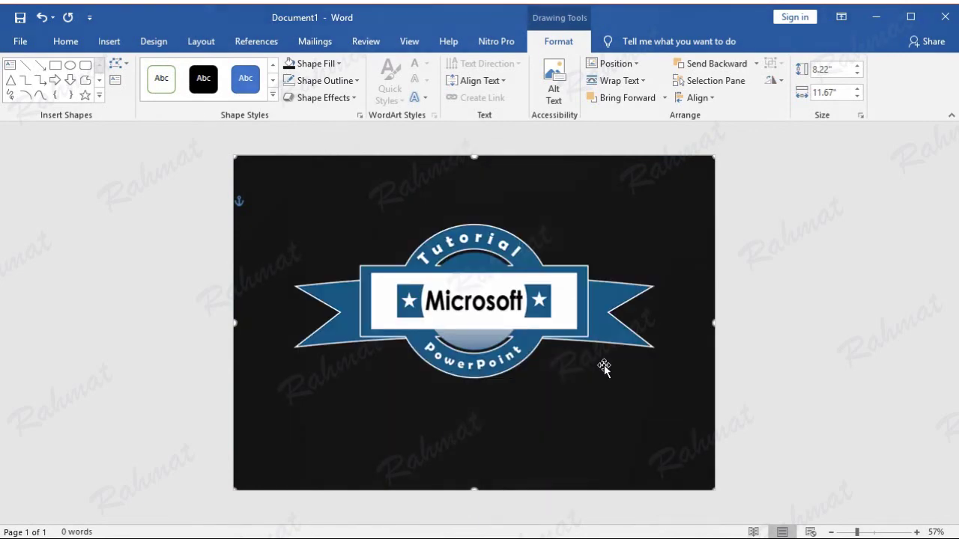
pyautogui.click(813, 301)
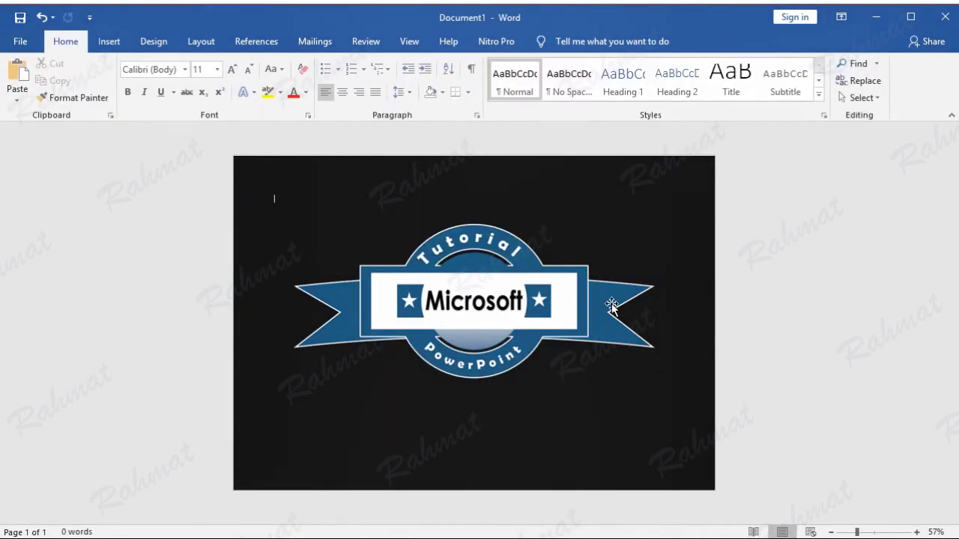
pyautogui.click(21, 41)
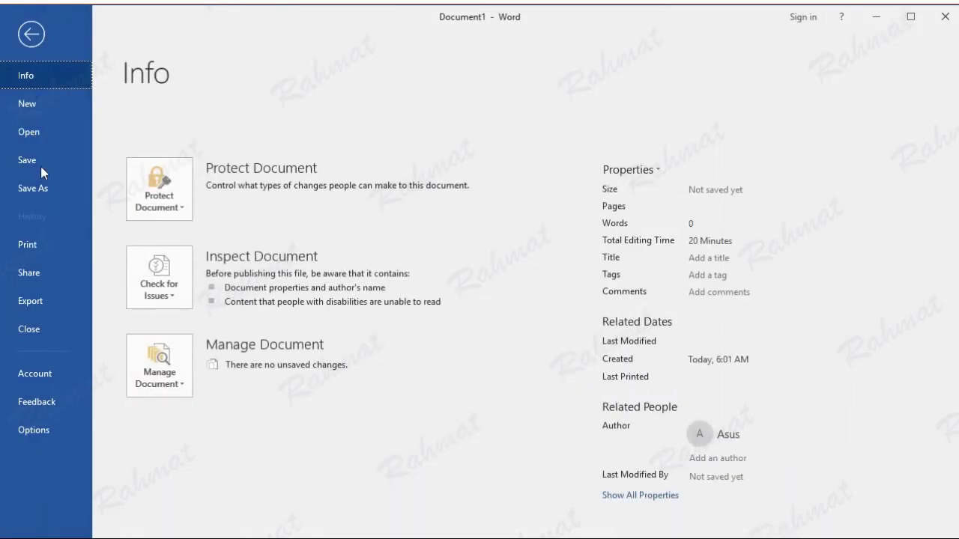
pyautogui.click(45, 244)
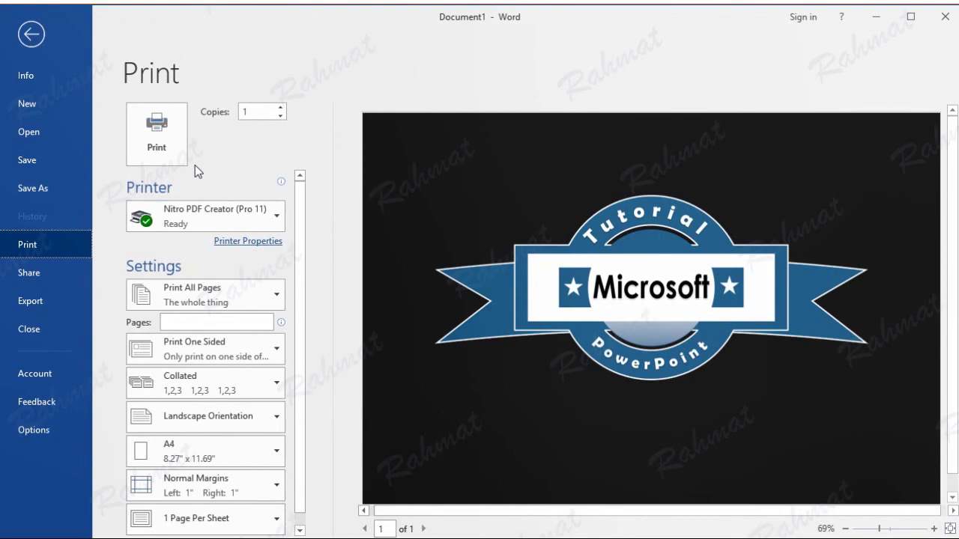
pyautogui.click(32, 38)
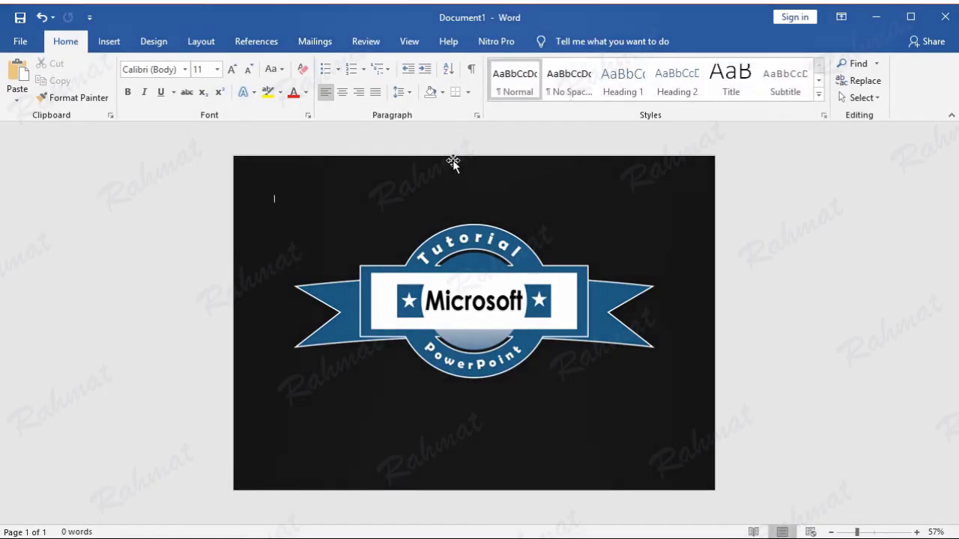